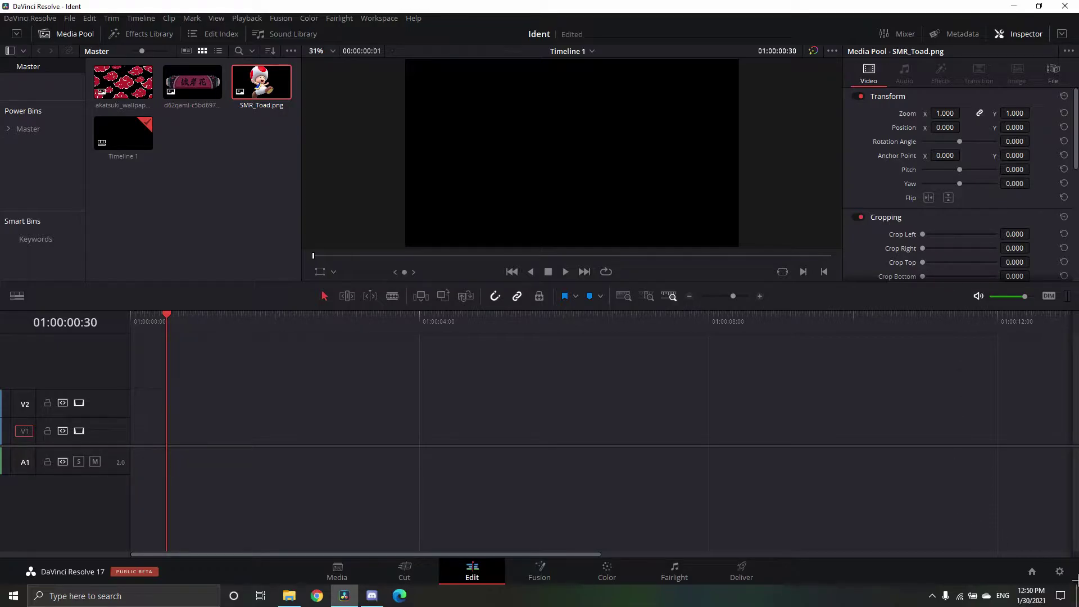
# Step: Review the project's timeline format in the master project settings and leave them without changes
pyautogui.click(1059, 571)
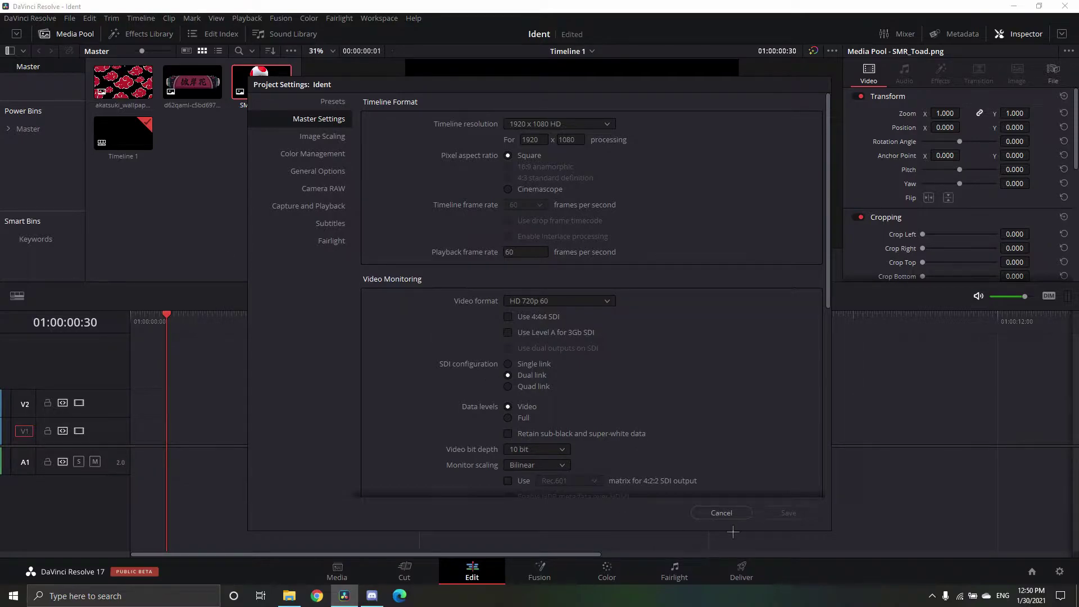
pyautogui.click(730, 514)
pyautogui.click(251, 197)
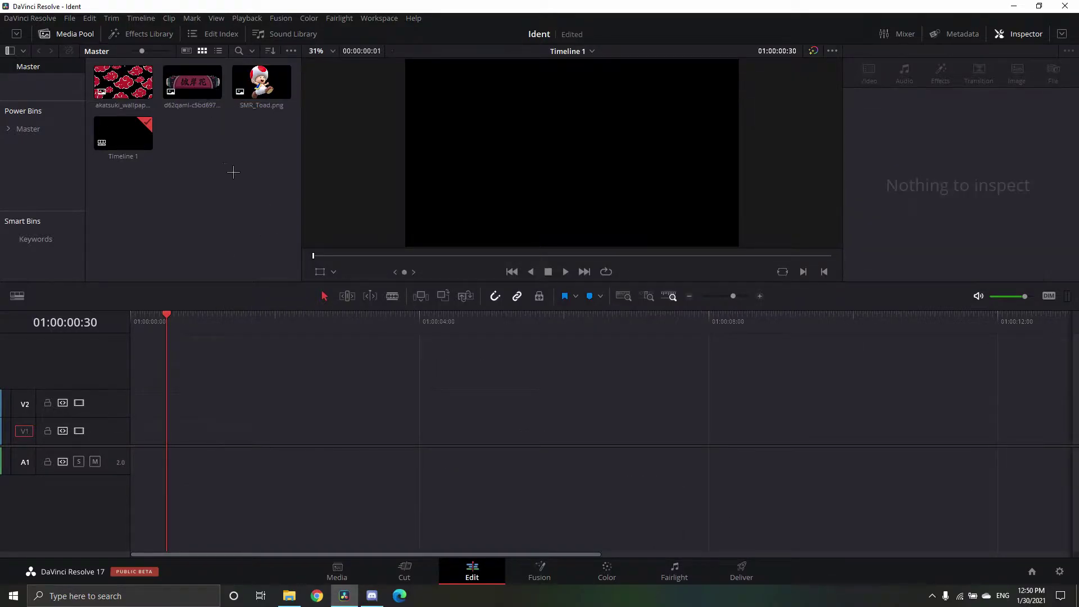
# Step: Place the akatsuki wallpaper image on video track V1 at the very start of the timeline
pyautogui.moveTo(268, 120); pyautogui.dragTo(241, 138)
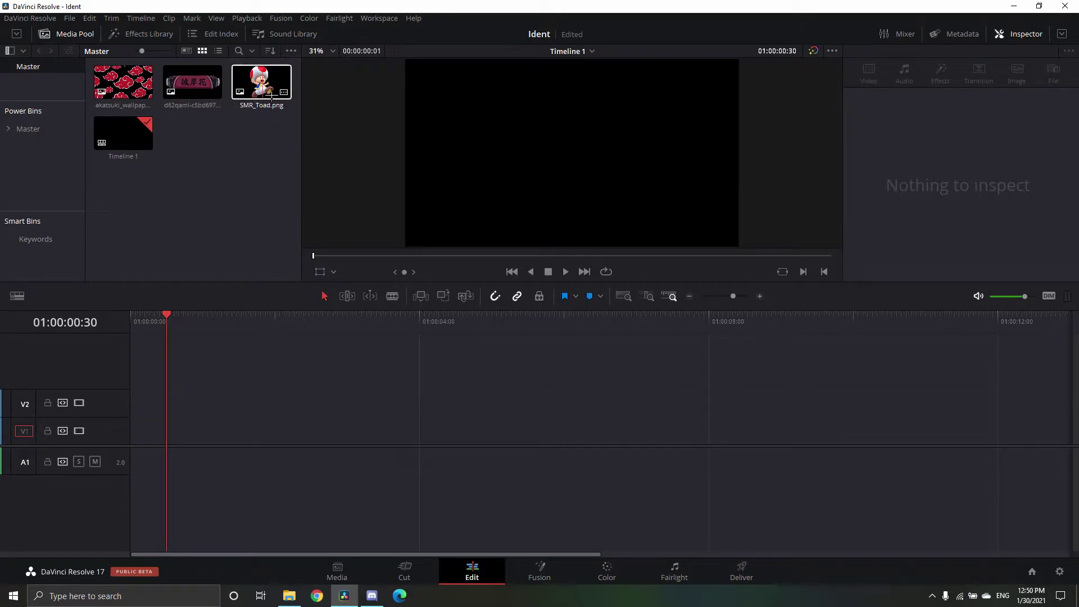
pyautogui.moveTo(166, 316); pyautogui.dragTo(118, 323)
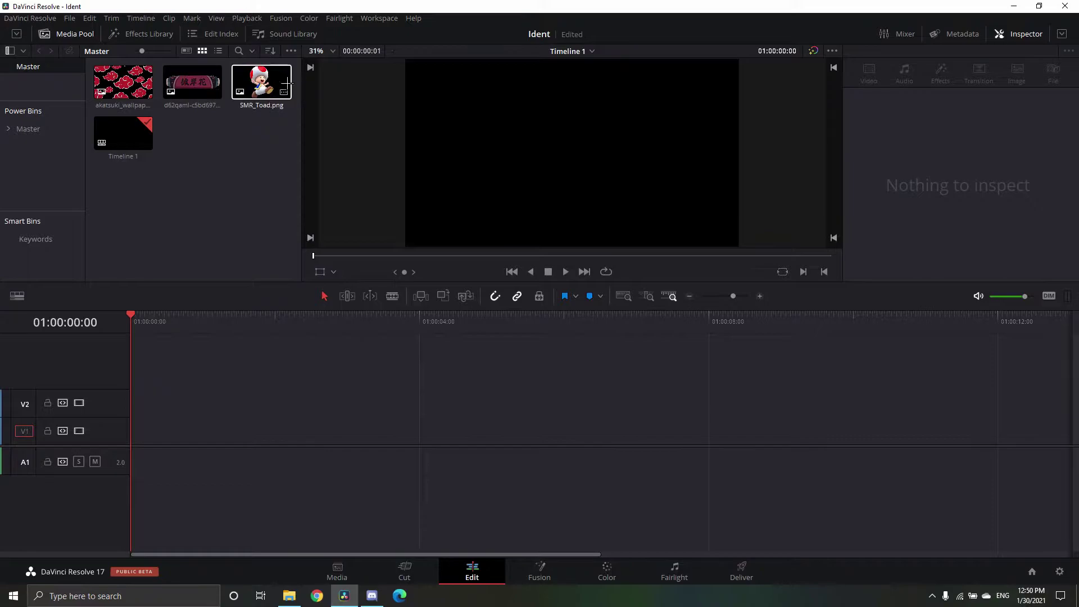
pyautogui.moveTo(134, 91); pyautogui.dragTo(165, 432)
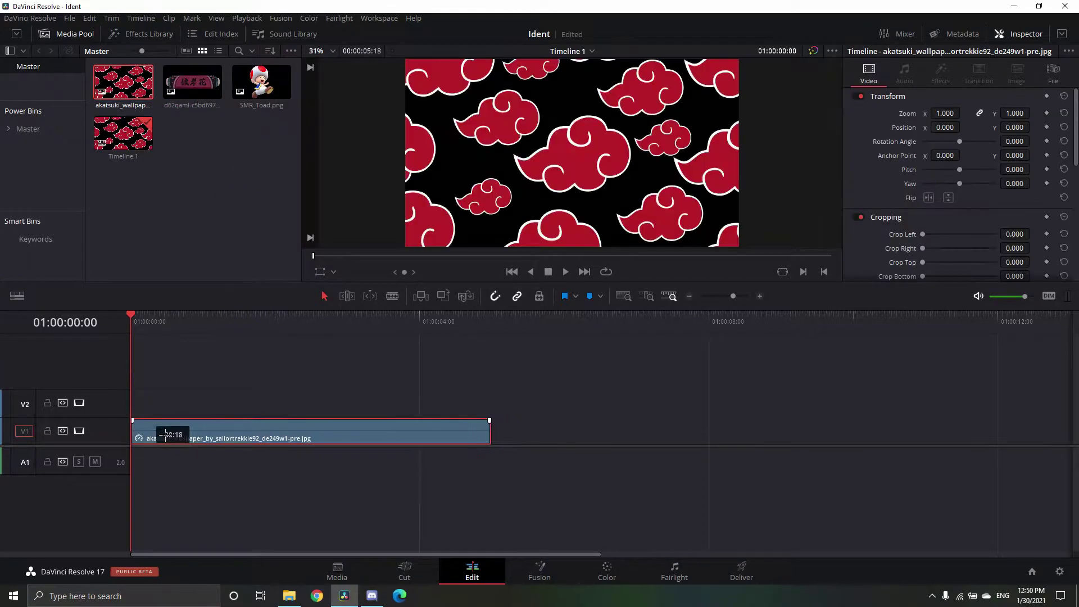
# Step: Scale the wallpaper clip down to a zoom of 0.290 and move it up to track V2
pyautogui.scroll(2, 576, 210)
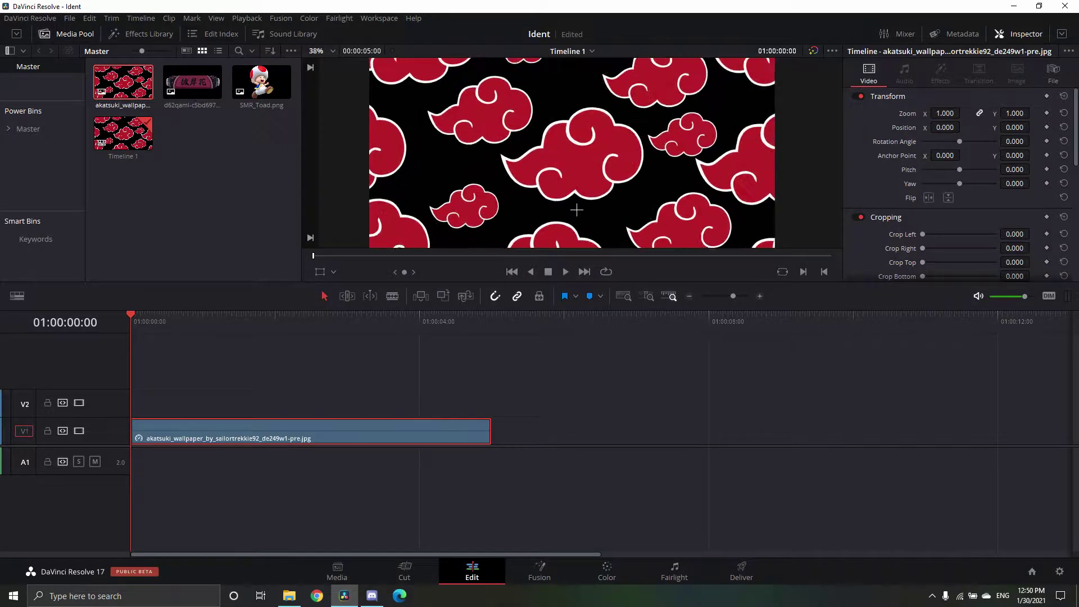
pyautogui.scroll(-4, 576, 210)
pyautogui.scroll(2, 577, 195)
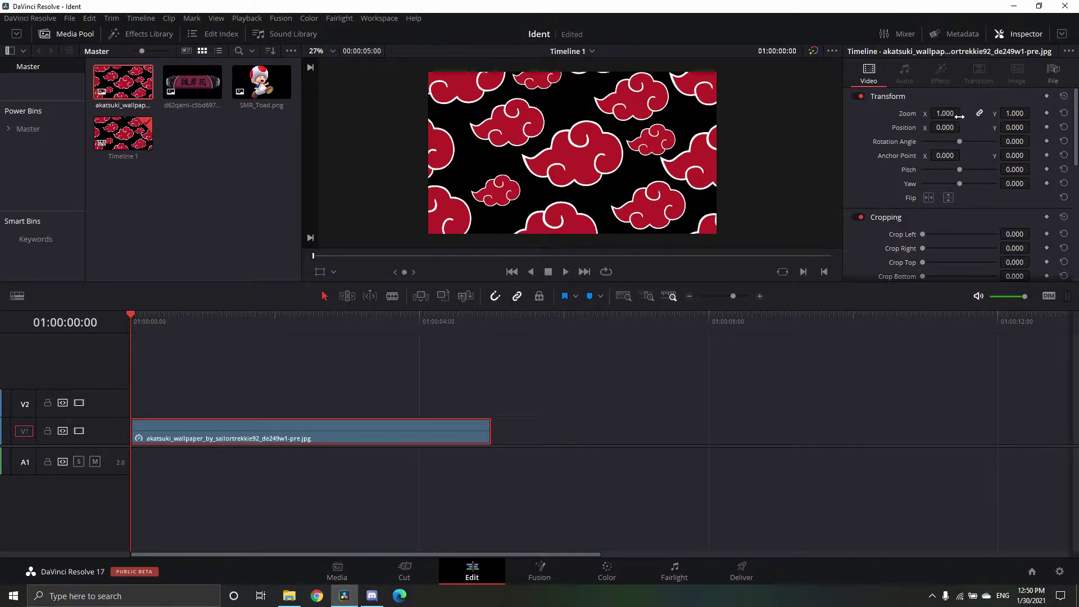
pyautogui.moveTo(945, 113); pyautogui.dragTo(971, 113)
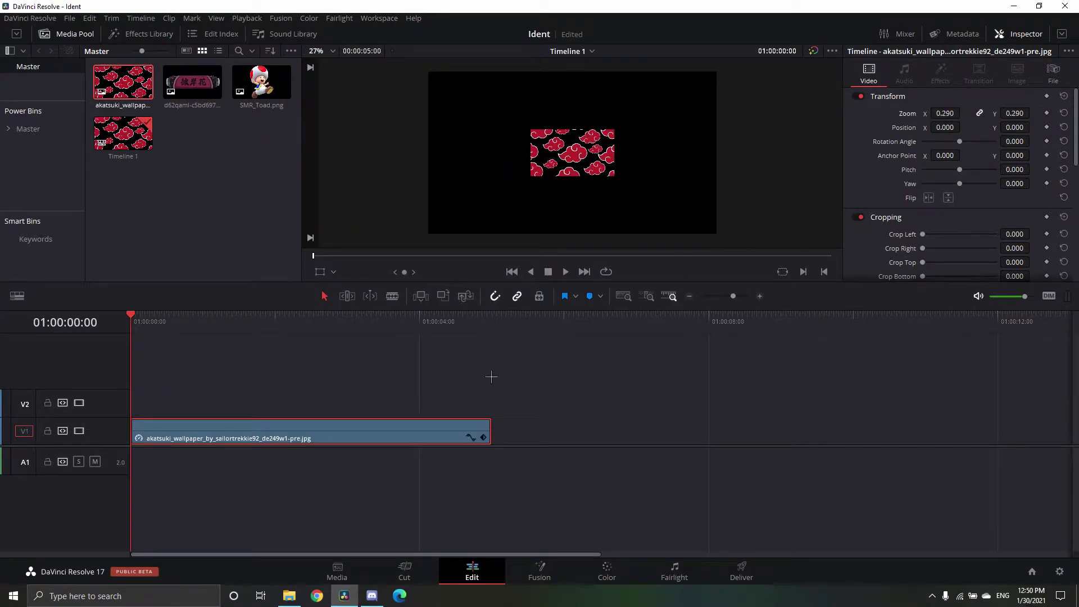
pyautogui.moveTo(346, 436); pyautogui.dragTo(346, 408)
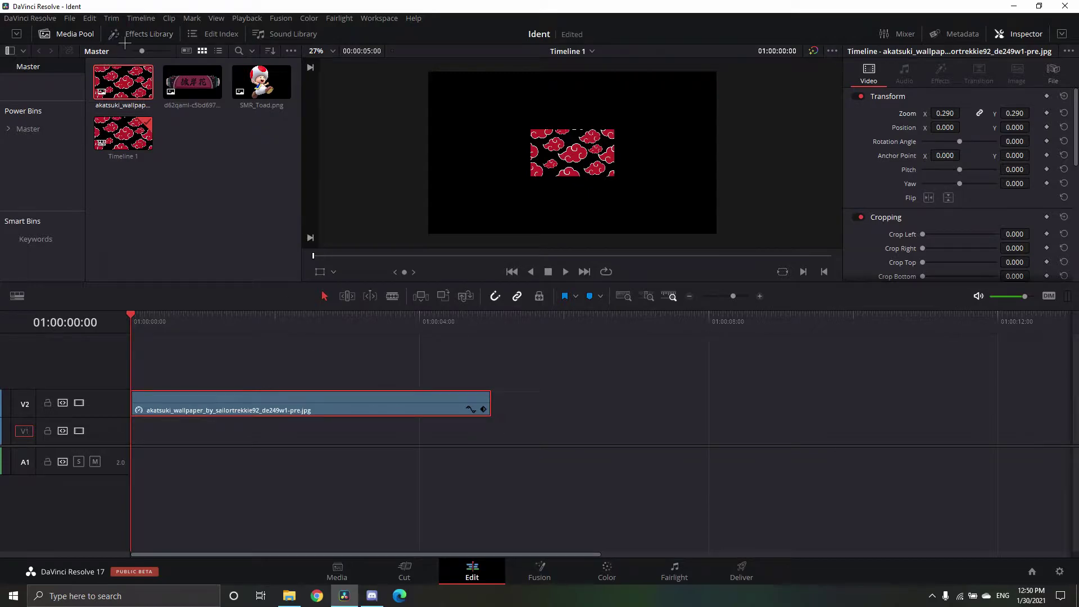
# Step: Add a Solid Color generator on track V1, directly beneath the wallpaper clip from the timeline start
pyautogui.click(120, 34)
pyautogui.click(41, 127)
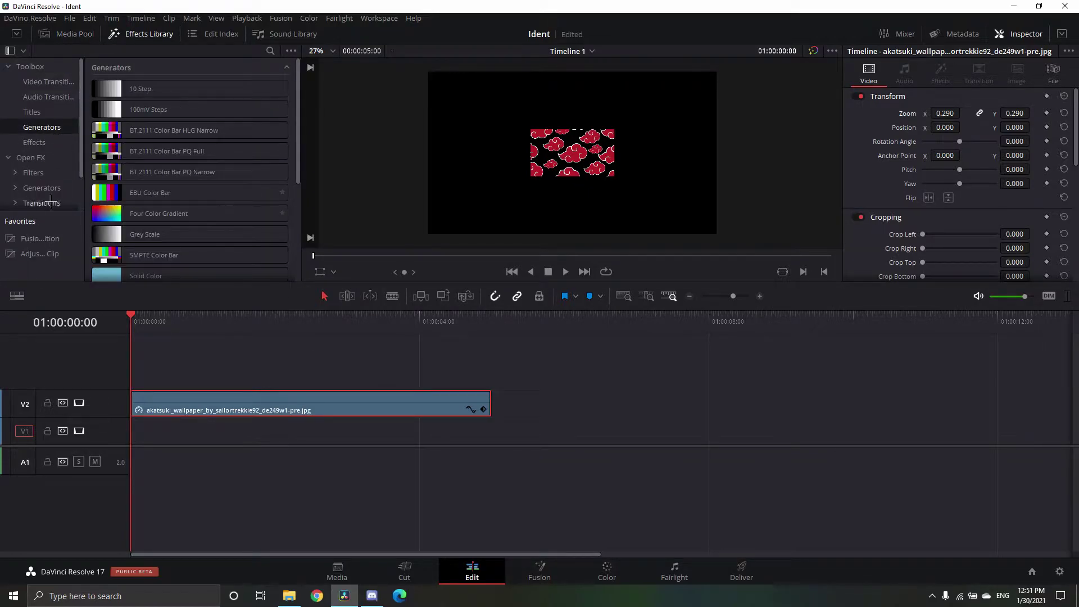
pyautogui.scroll(-1, 176, 180)
pyautogui.moveTo(163, 244); pyautogui.dragTo(183, 440)
# Step: Set the Solid Color generator's colour to a bright, fully saturated green
pyautogui.click(932, 137)
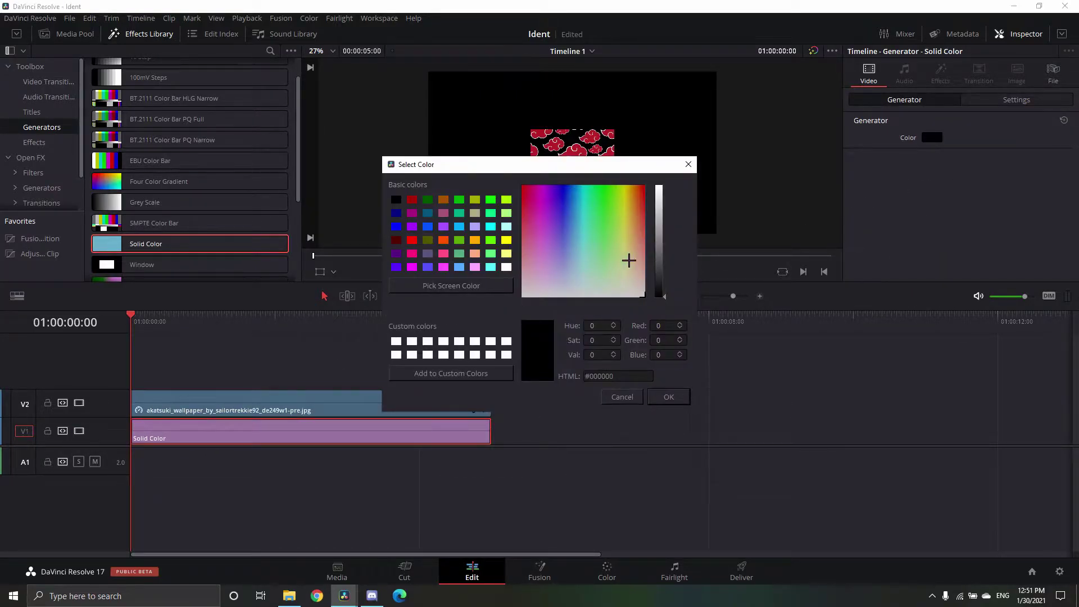
pyautogui.moveTo(601, 191)
pyautogui.mouseDown()
pyautogui.moveTo(621, 192)
pyautogui.moveTo(607, 189)
pyautogui.mouseUp()
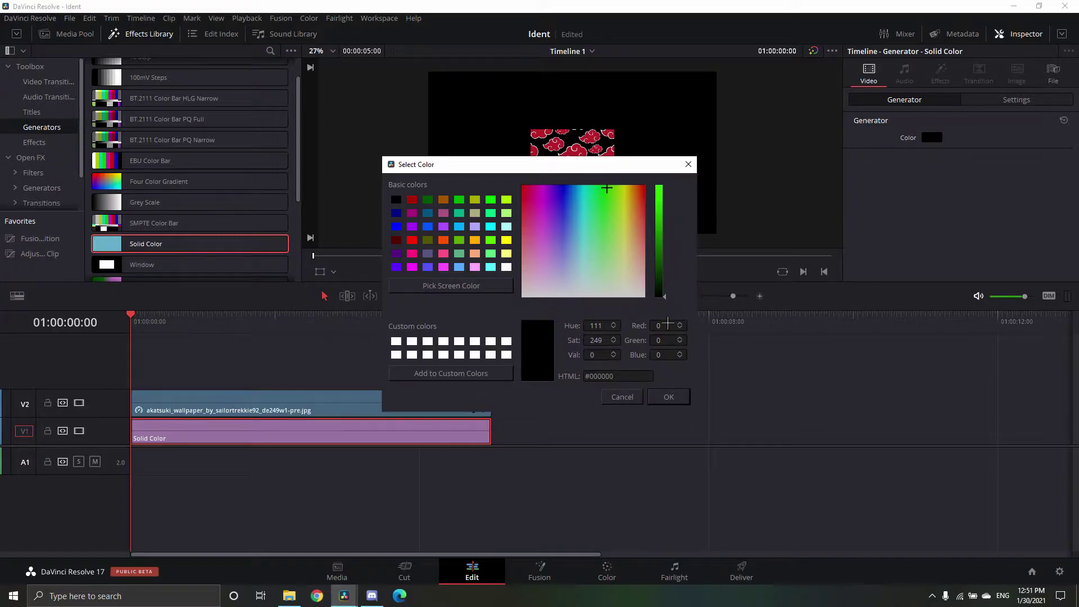
pyautogui.moveTo(665, 297); pyautogui.dragTo(663, 189)
pyautogui.click(668, 397)
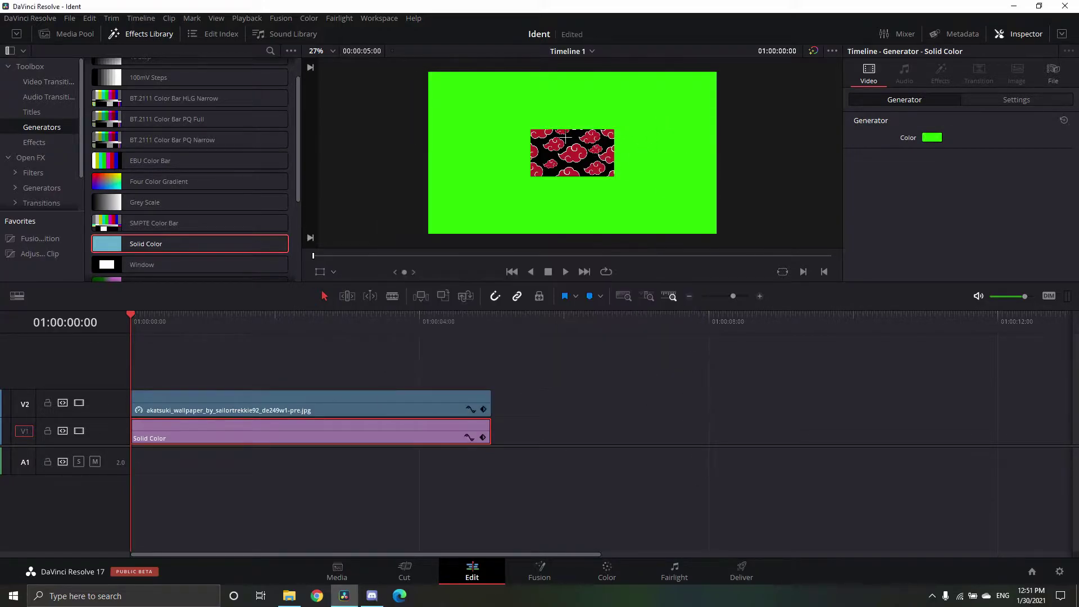
# Step: Set the wallpaper clip's zoom to 0.280 and place it at the frame's lower left edge, about X -704, Y -213
pyautogui.click(340, 412)
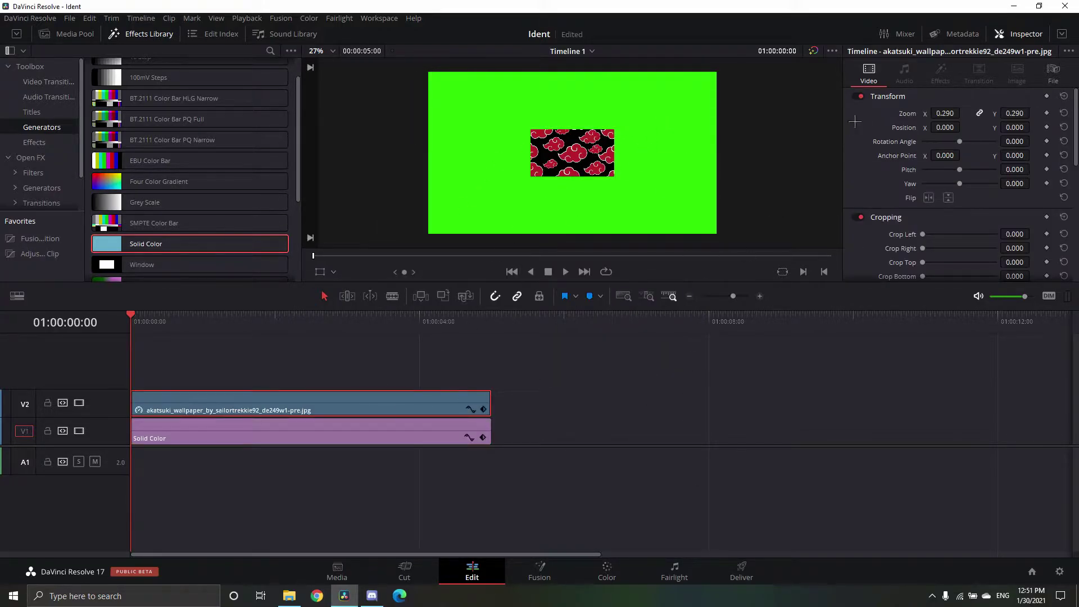
pyautogui.moveTo(952, 114)
pyautogui.mouseDown()
pyautogui.moveTo(927, 115)
pyautogui.moveTo(948, 115)
pyautogui.mouseUp()
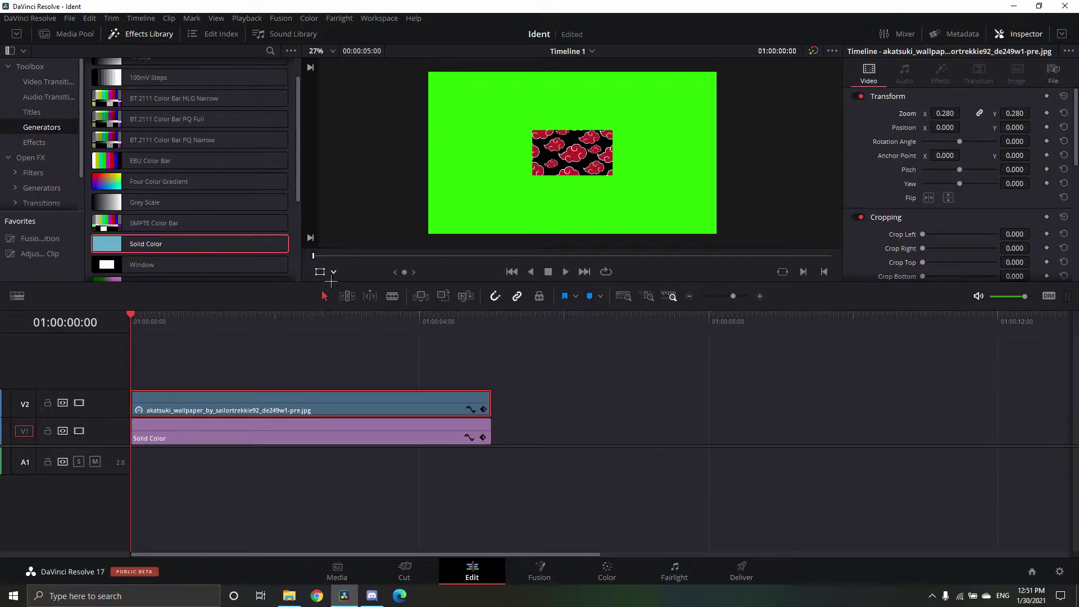
pyautogui.click(320, 272)
pyautogui.moveTo(585, 179); pyautogui.dragTo(477, 207)
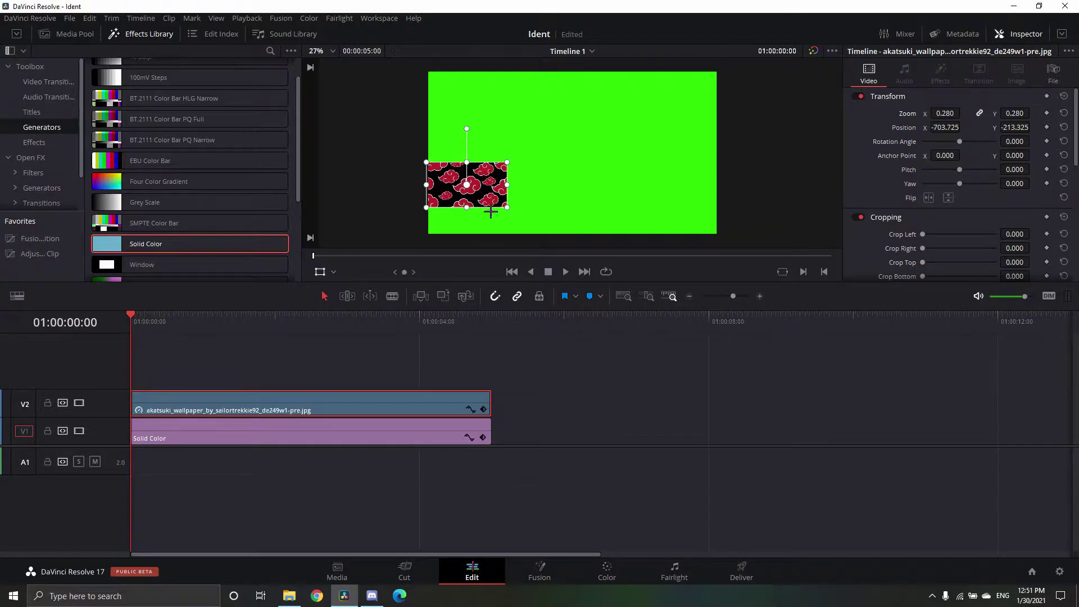
pyautogui.click(581, 372)
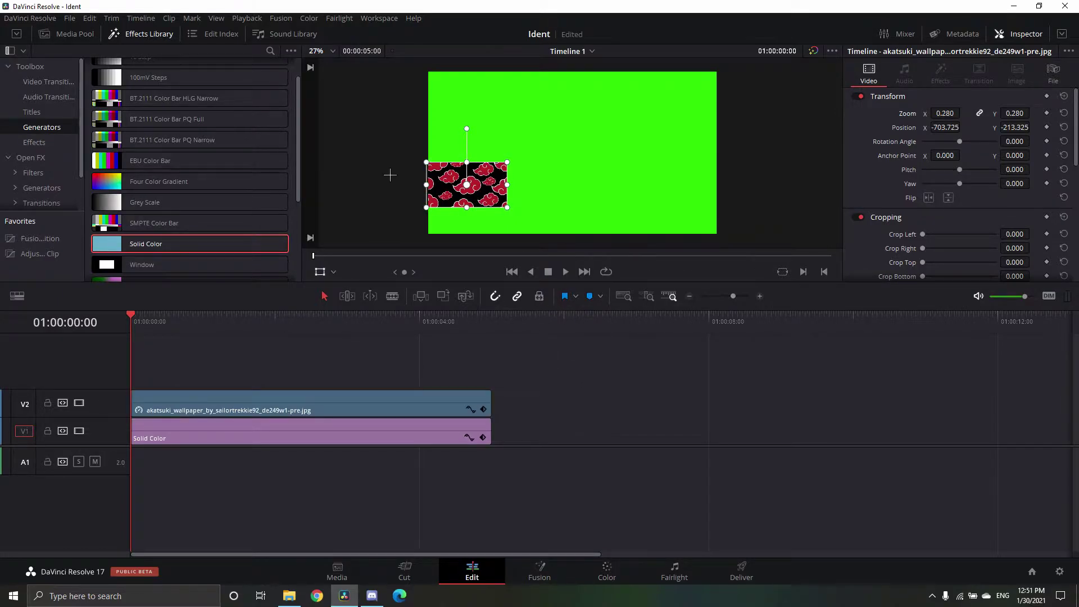
pyautogui.click(321, 272)
# Step: Duplicate the wallpaper clip onto track V3 and set the copy's X position to about -350.7 to extend the strip
pyautogui.click(421, 407)
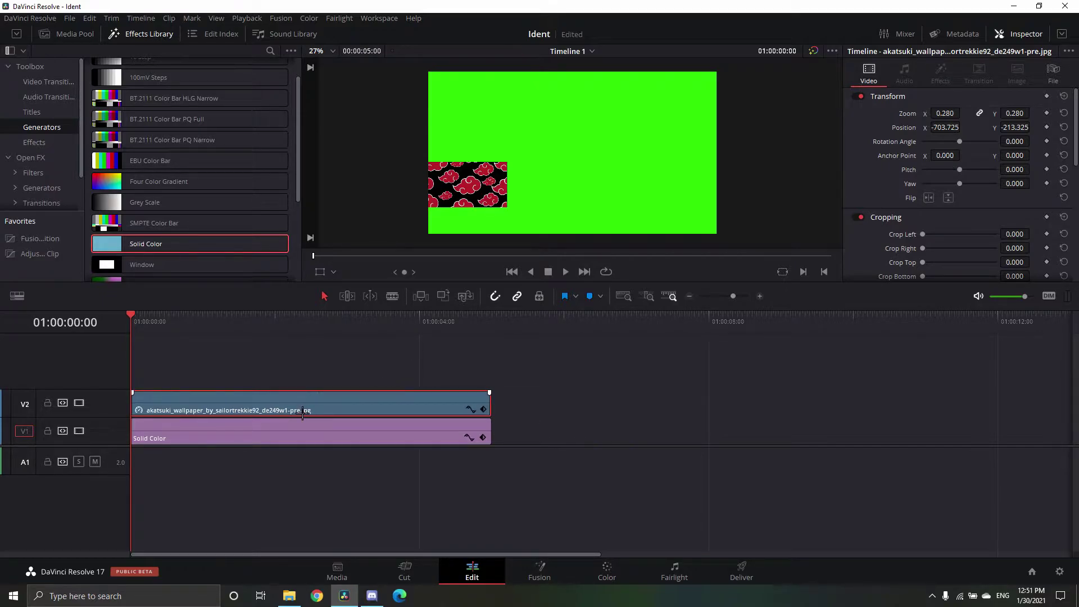
pyautogui.moveTo(171, 407); pyautogui.dragTo(177, 375)
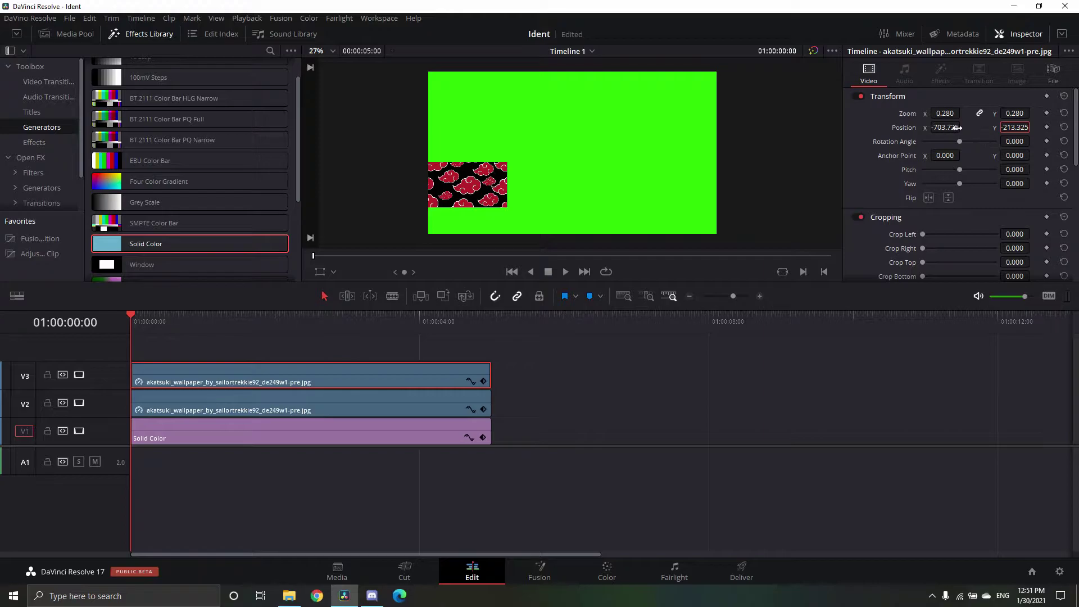
pyautogui.moveTo(957, 128); pyautogui.dragTo(963, 128)
pyautogui.click(614, 429)
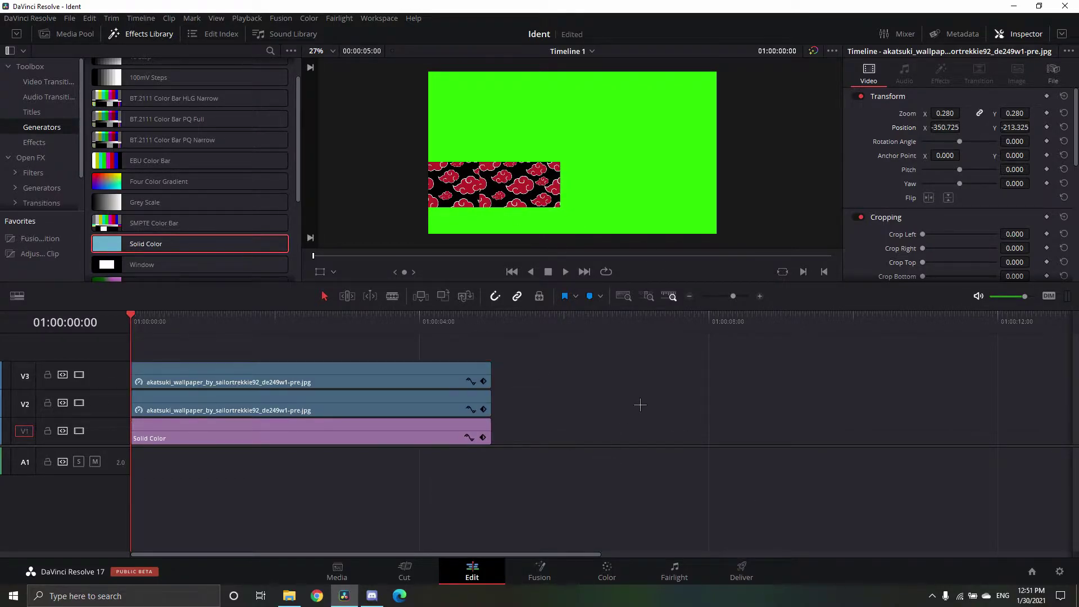
# Step: Combine the two wallpaper clips on V2 and V3 into a compound clip named Background
pyautogui.moveTo(394, 334); pyautogui.dragTo(270, 415)
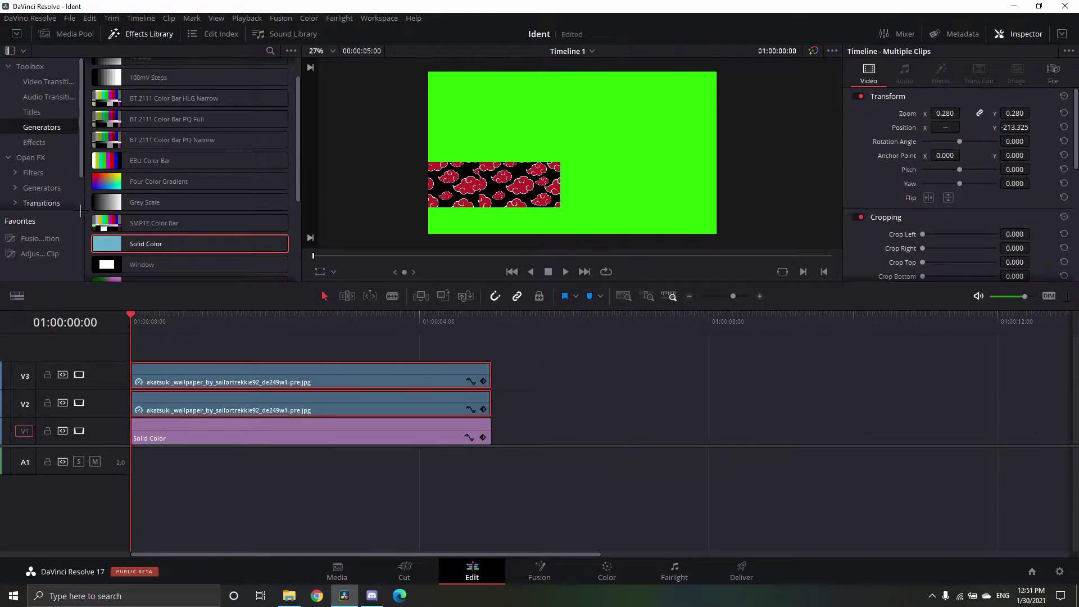
pyautogui.rightClick(372, 377)
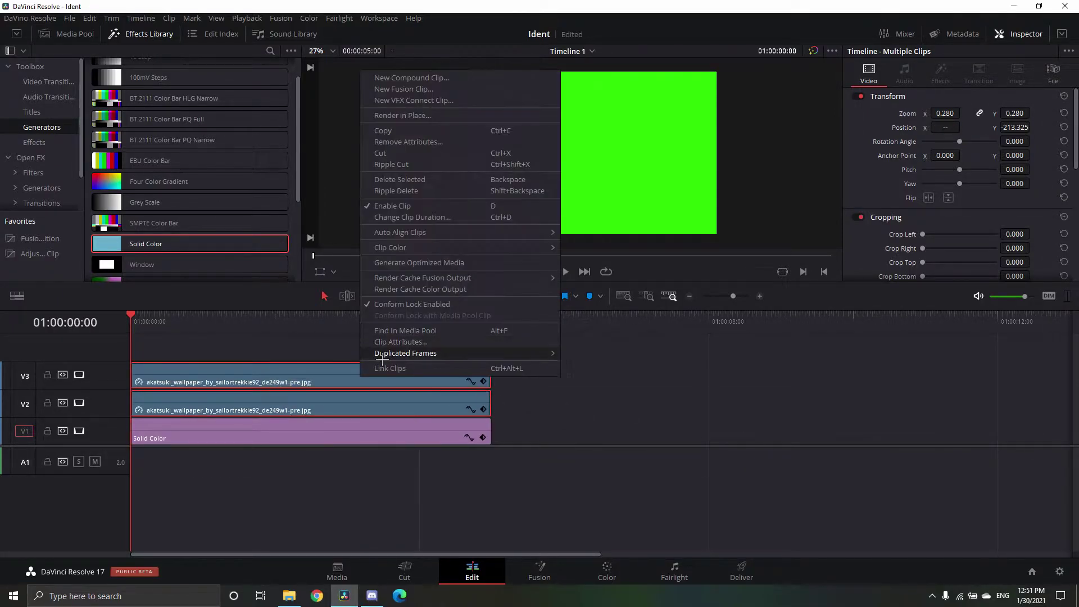
pyautogui.click(411, 78)
pyautogui.press('BackSpace')
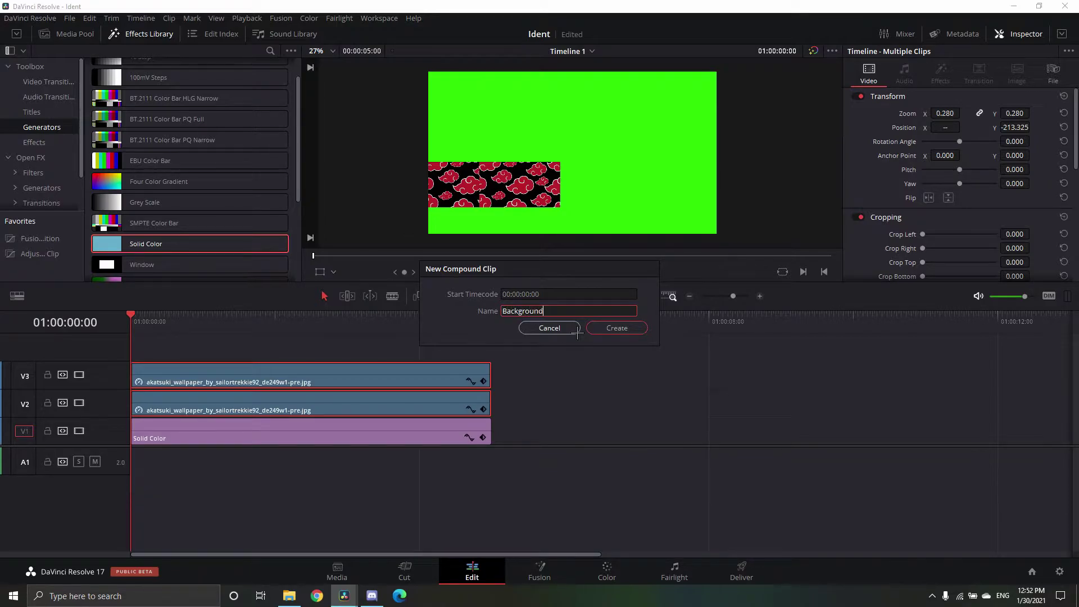
pyautogui.write('Background')
pyautogui.click(626, 331)
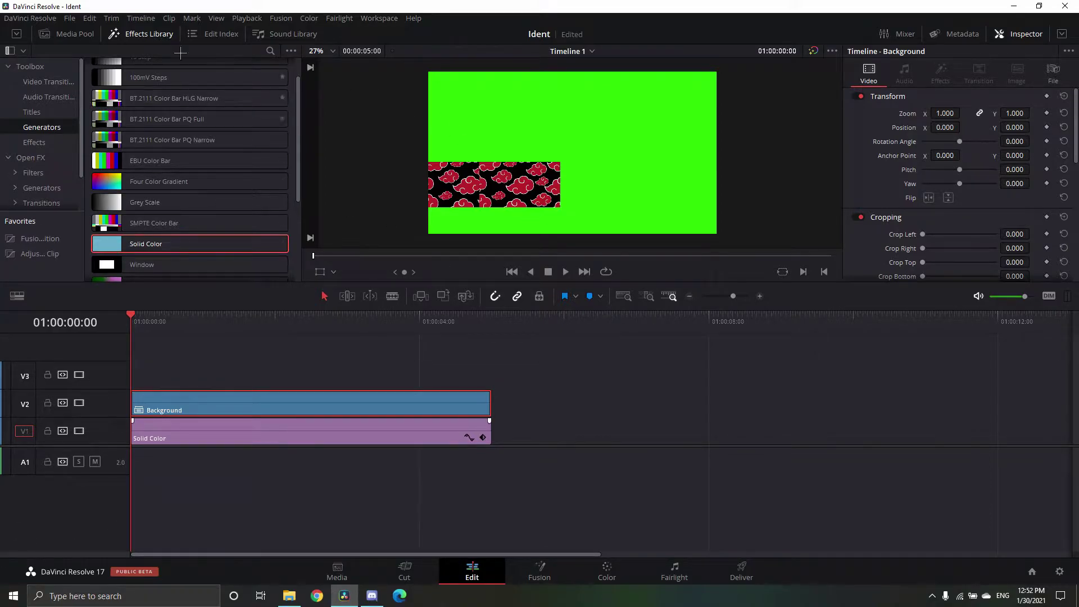
# Step: Place SMR_Toad.png on track V3 at the timeline start and scale it to a zoom of 0.470
pyautogui.click(67, 34)
pyautogui.moveTo(123, 135); pyautogui.dragTo(152, 376)
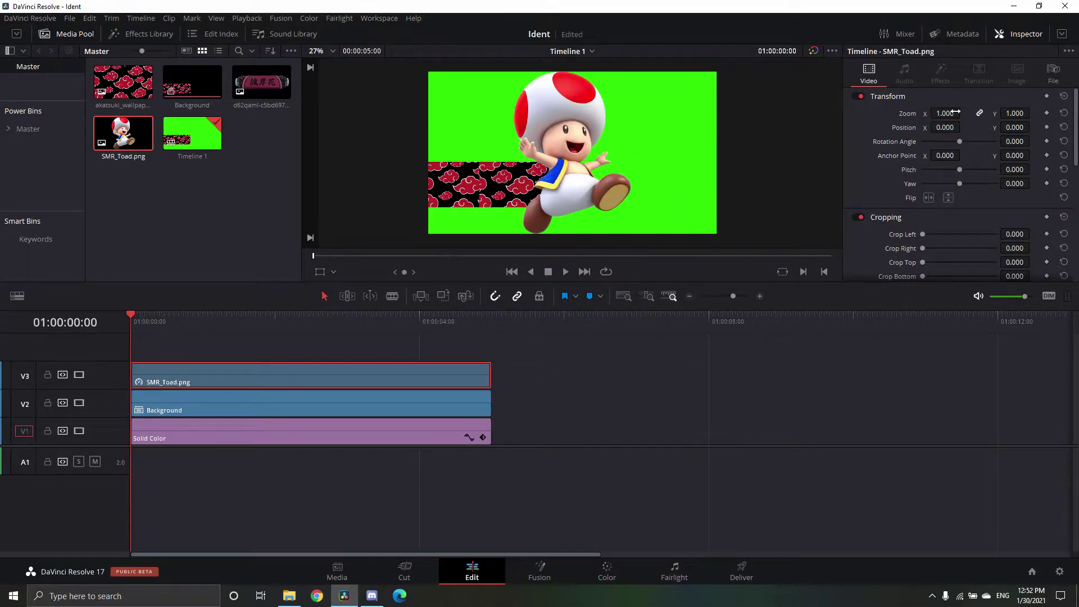
pyautogui.moveTo(945, 113); pyautogui.dragTo(903, 113)
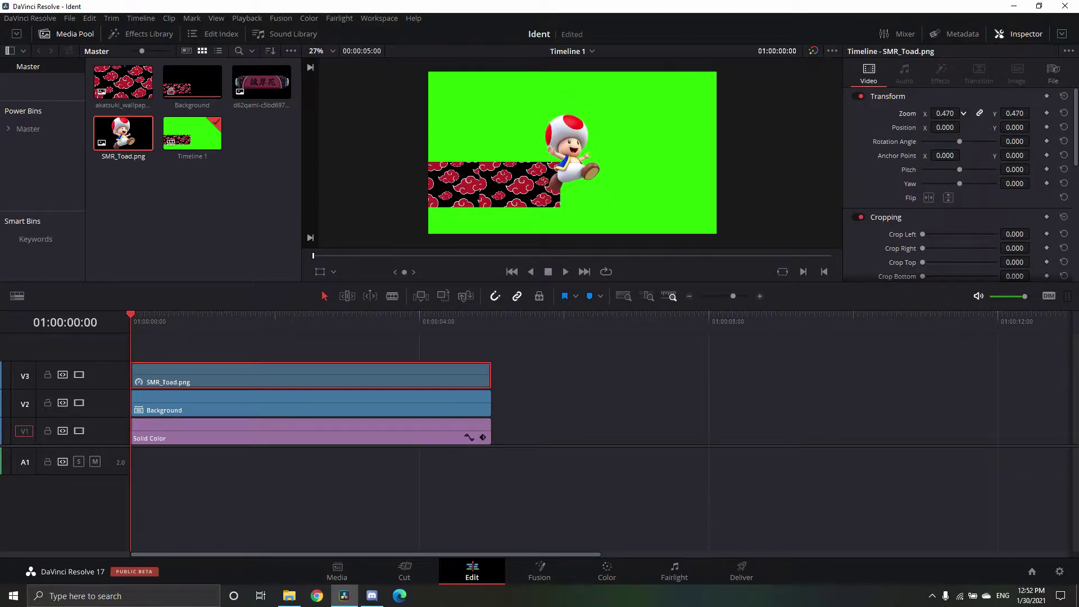
# Step: Move the Toad image over the strip's left end, about X -775, Y -142, and set its zoom to 0.440
pyautogui.click(320, 271)
pyautogui.moveTo(599, 169); pyautogui.dragTo(486, 194)
pyautogui.click(666, 355)
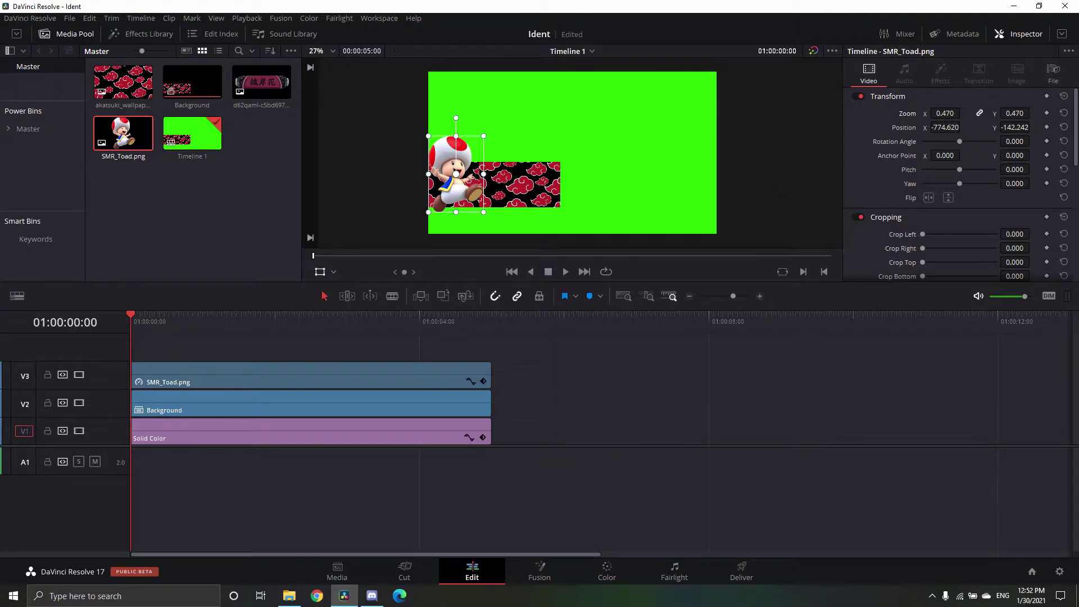
pyautogui.moveTo(484, 212); pyautogui.dragTo(486, 215)
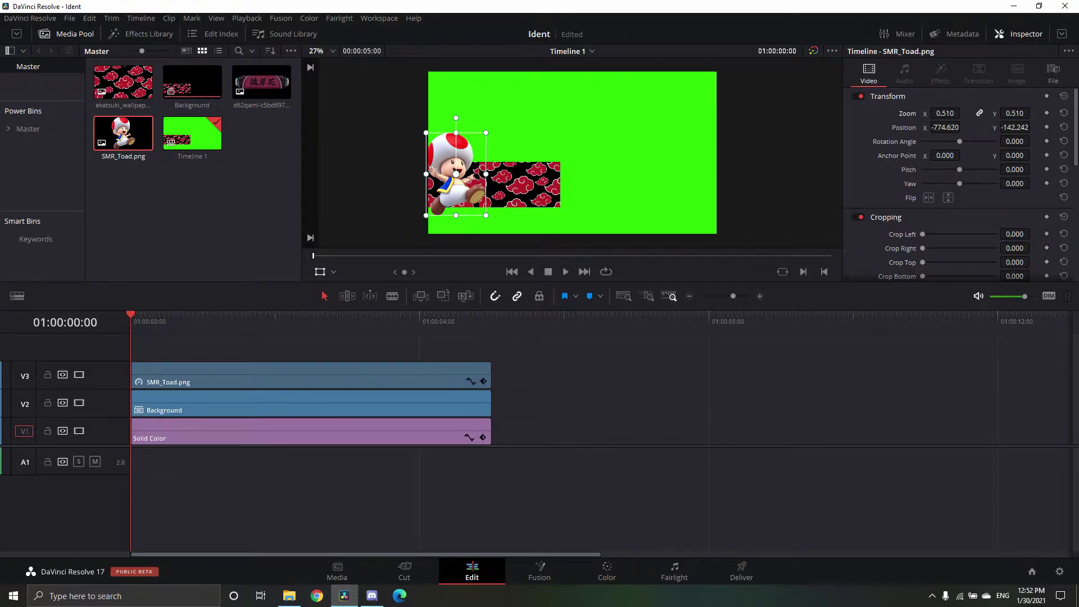
pyautogui.moveTo(945, 113); pyautogui.dragTo(958, 117)
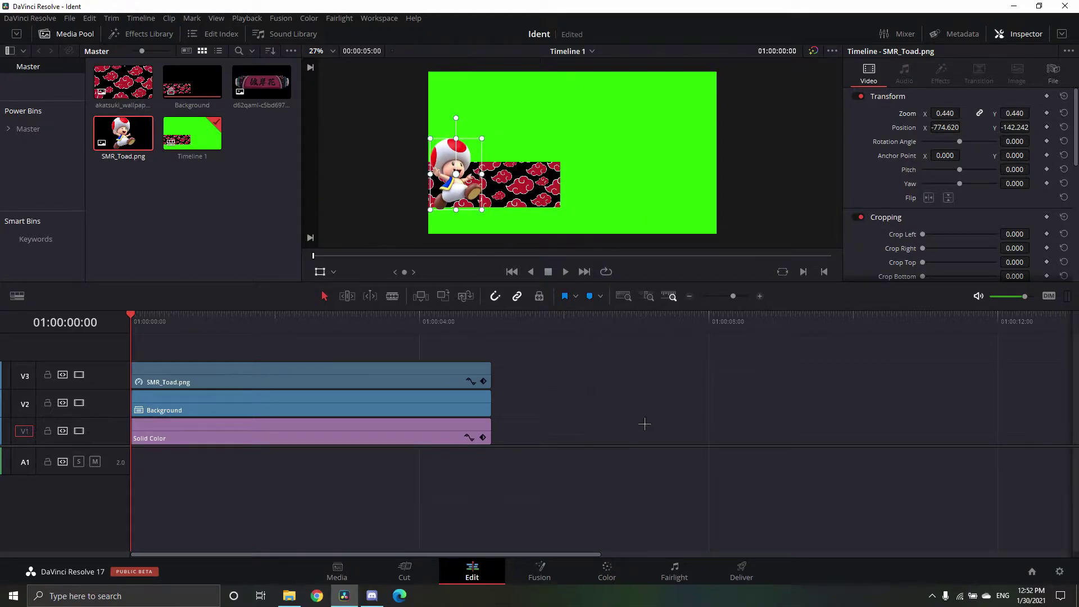
pyautogui.click(194, 260)
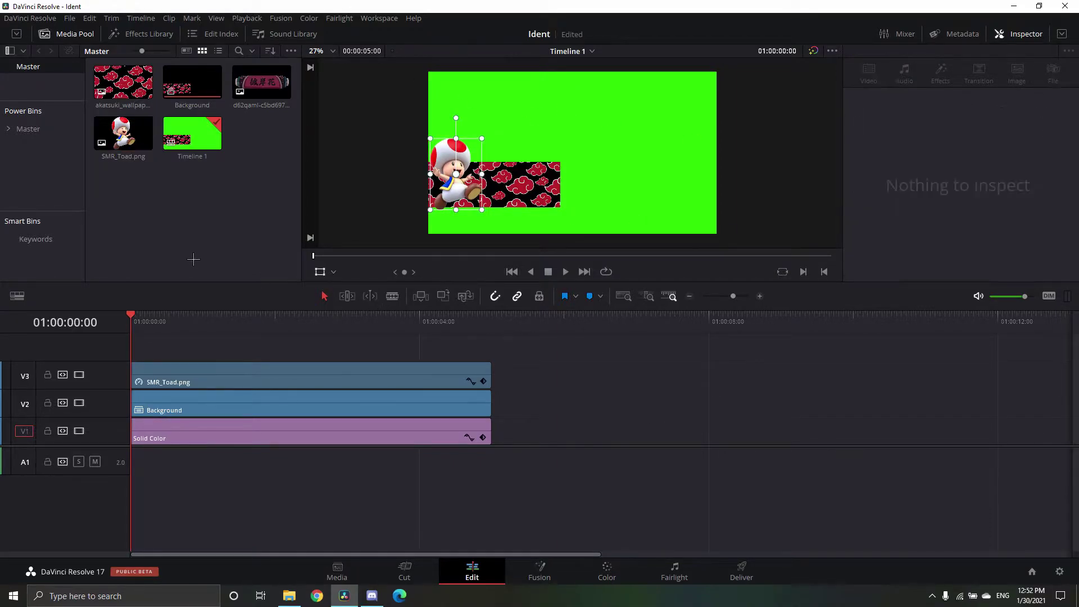
# Step: Place the purple scroll PNG on track V4 at the timeline start and move it to about X 34, Y -157
pyautogui.click(208, 378)
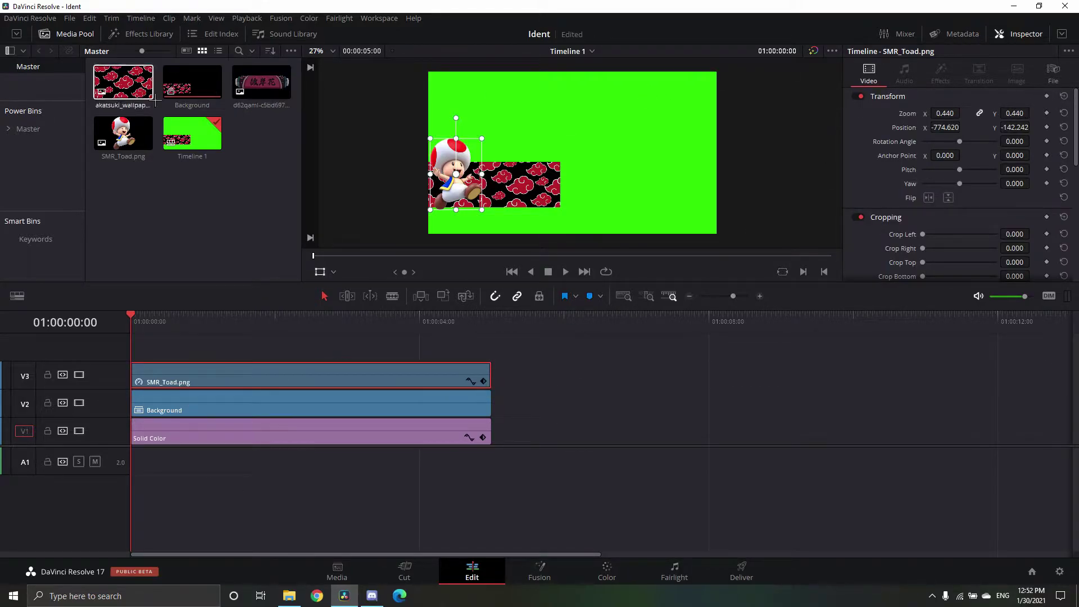
pyautogui.moveTo(278, 96); pyautogui.dragTo(178, 359)
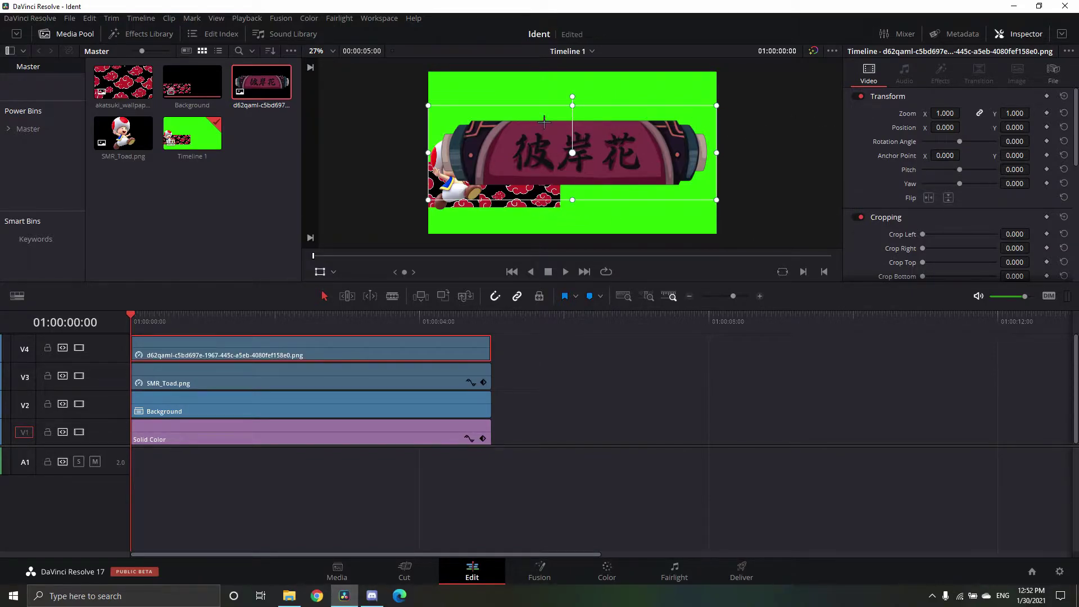
pyautogui.moveTo(593, 191); pyautogui.dragTo(618, 203)
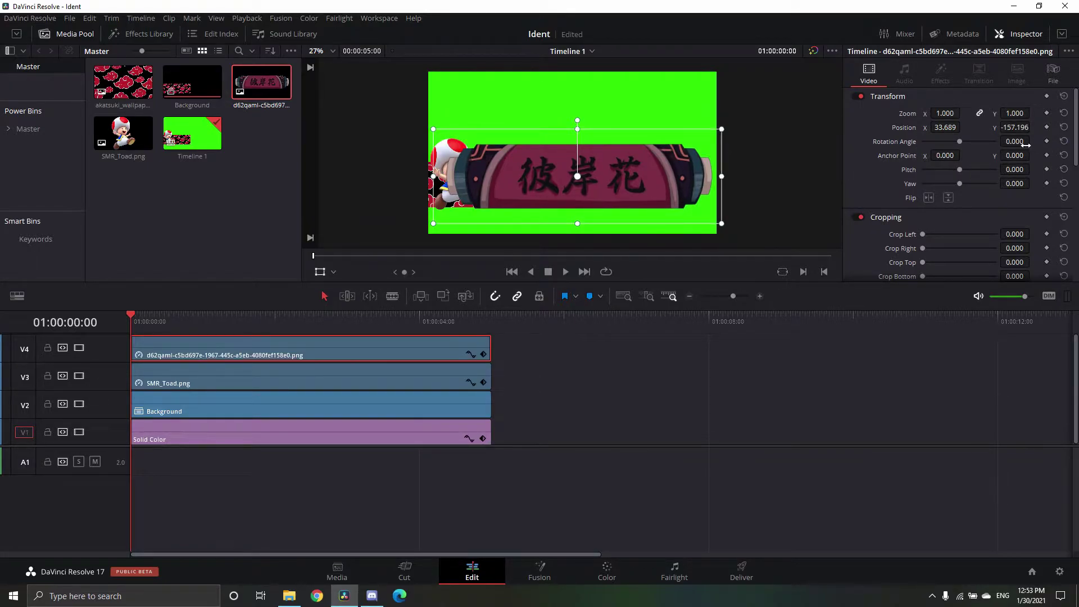
# Step: Rotate the scroll image upright with a rotation angle of -90
pyautogui.click(1014, 141)
pyautogui.write('90')
pyautogui.press('Return')
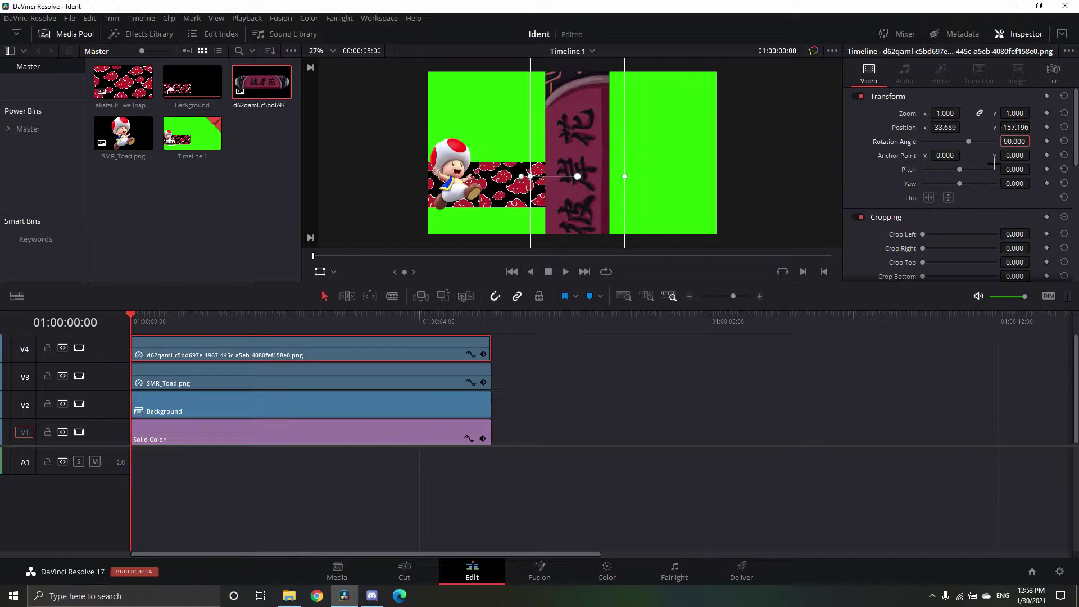
pyautogui.write('-')
pyautogui.press('Return')
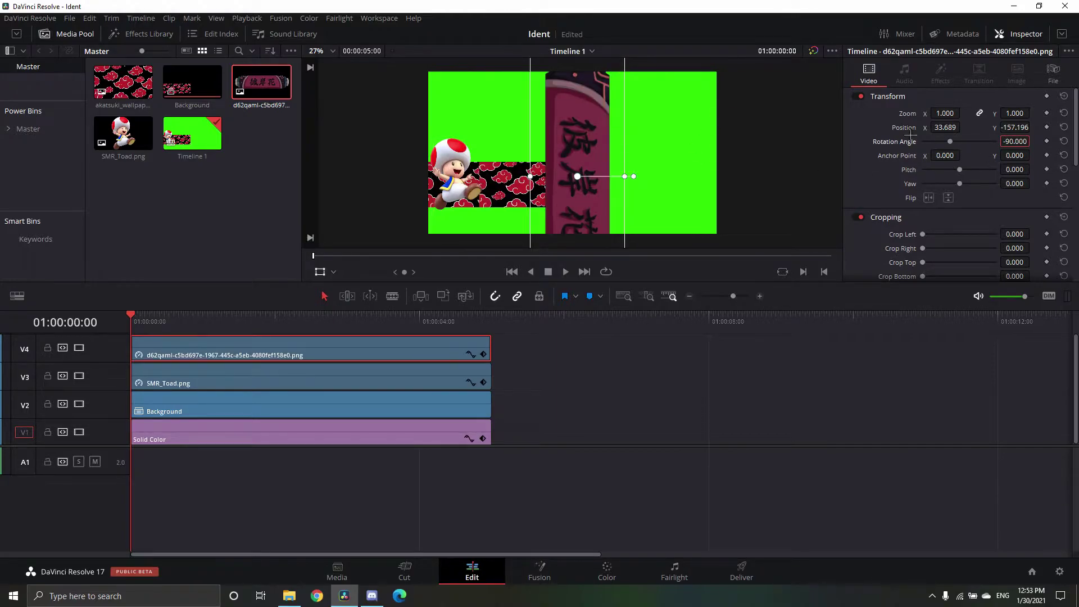
# Step: Scale the scroll image to a zoom of 0.230 and shift its anchor point to about X -97, Y -26 at the strip's right end
pyautogui.moveTo(964, 119)
pyautogui.mouseDown()
pyautogui.moveTo(944, 115)
pyautogui.moveTo(964, 112)
pyautogui.mouseUp()
pyautogui.moveTo(641, 183); pyautogui.dragTo(578, 182)
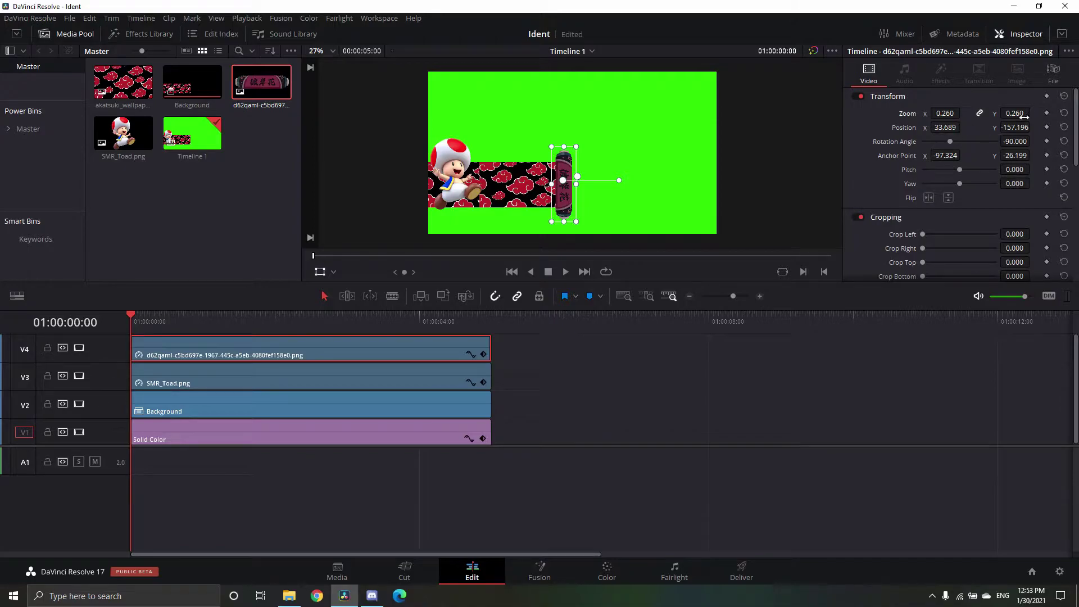
pyautogui.moveTo(1024, 116); pyautogui.dragTo(1032, 112)
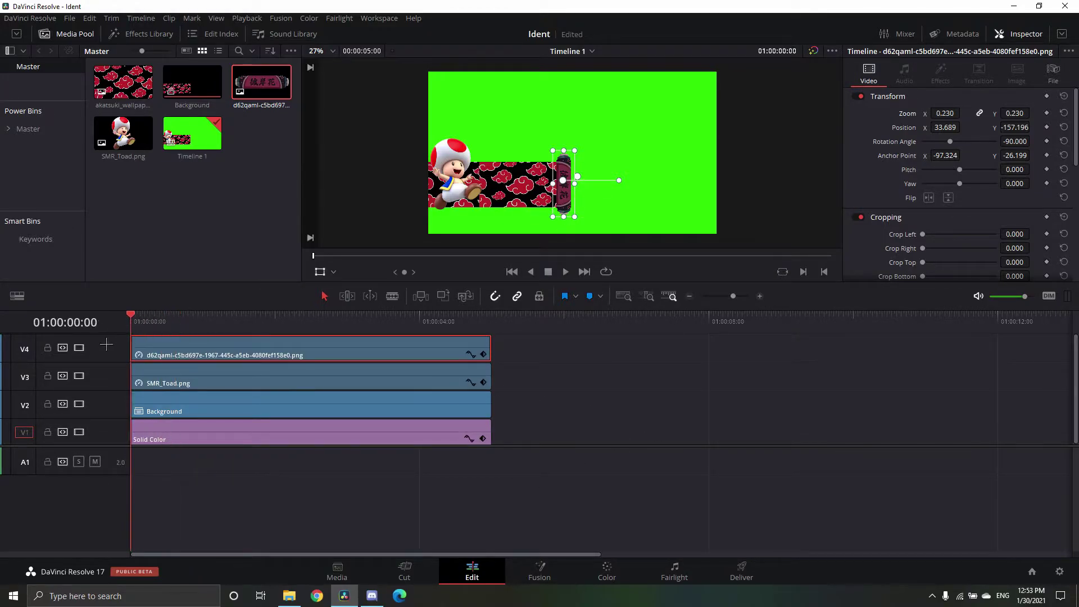
# Step: Grade the scroll clip on the Color page with Shadows at -30.50 and the red Lift at 0.10
pyautogui.click(607, 570)
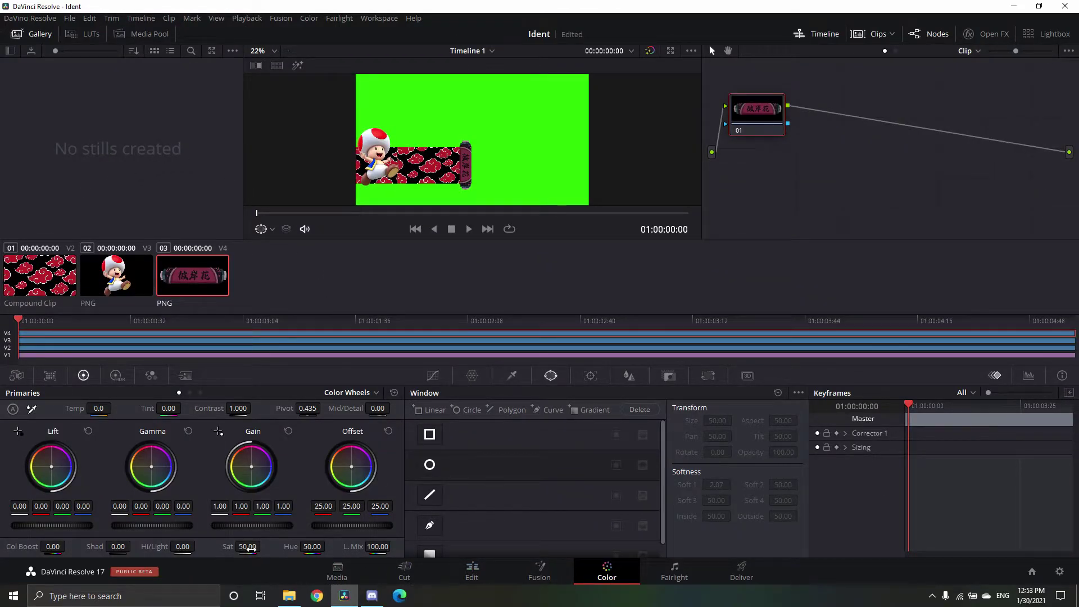
pyautogui.write('-61')
pyautogui.press('Return')
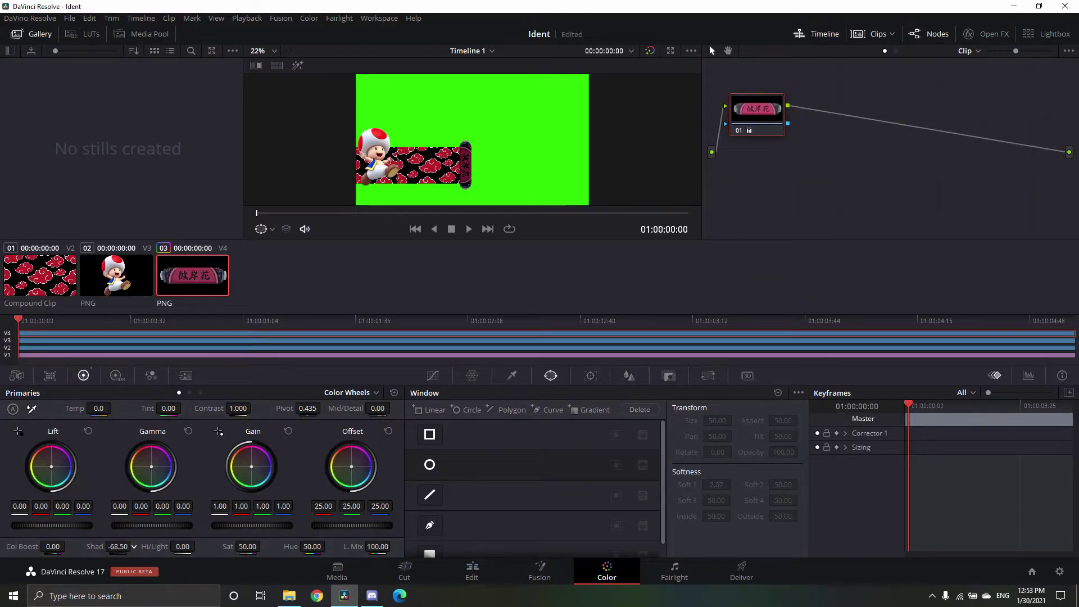
pyautogui.moveTo(118, 546); pyautogui.dragTo(130, 546)
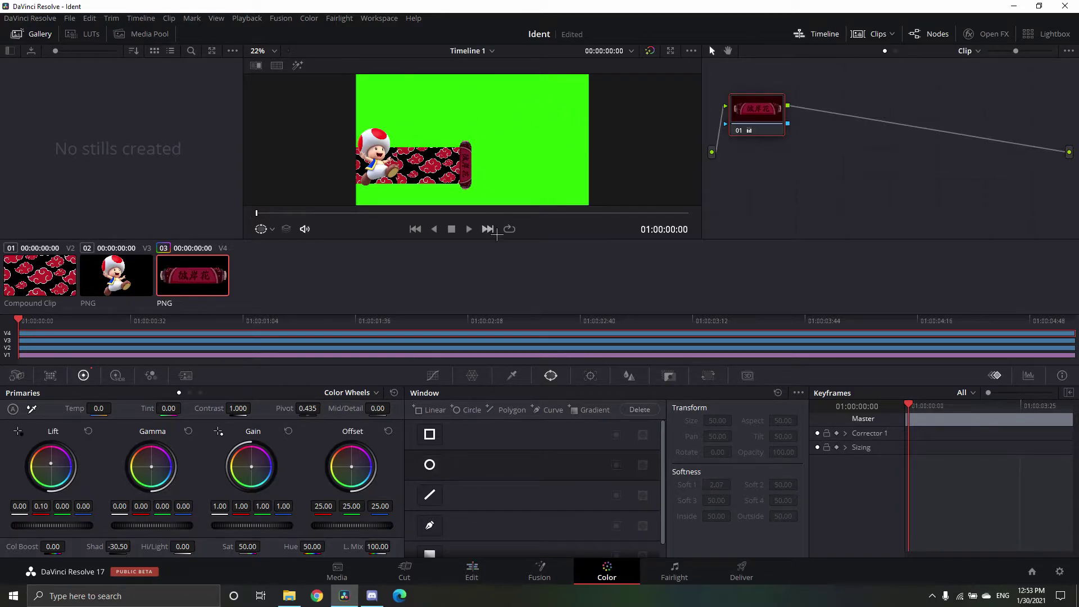
pyautogui.click(475, 570)
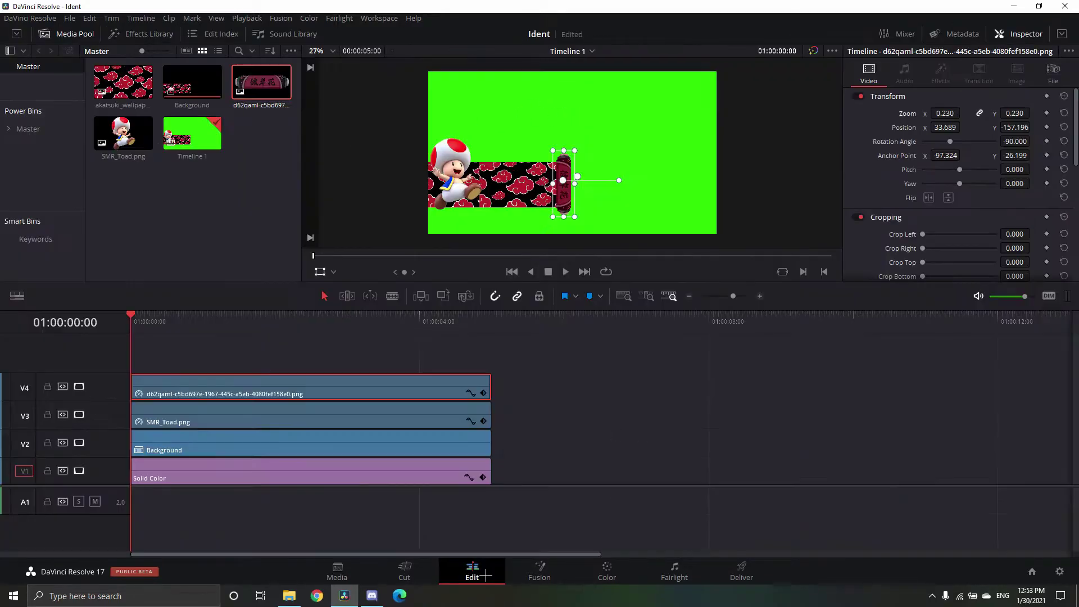
pyautogui.press('space')
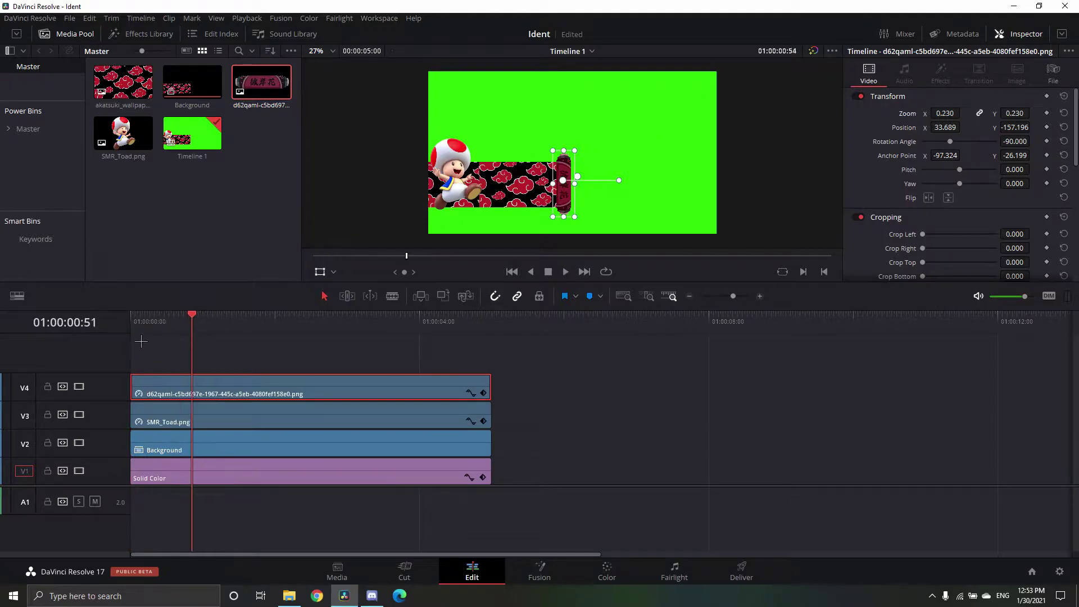
pyautogui.press('Home')
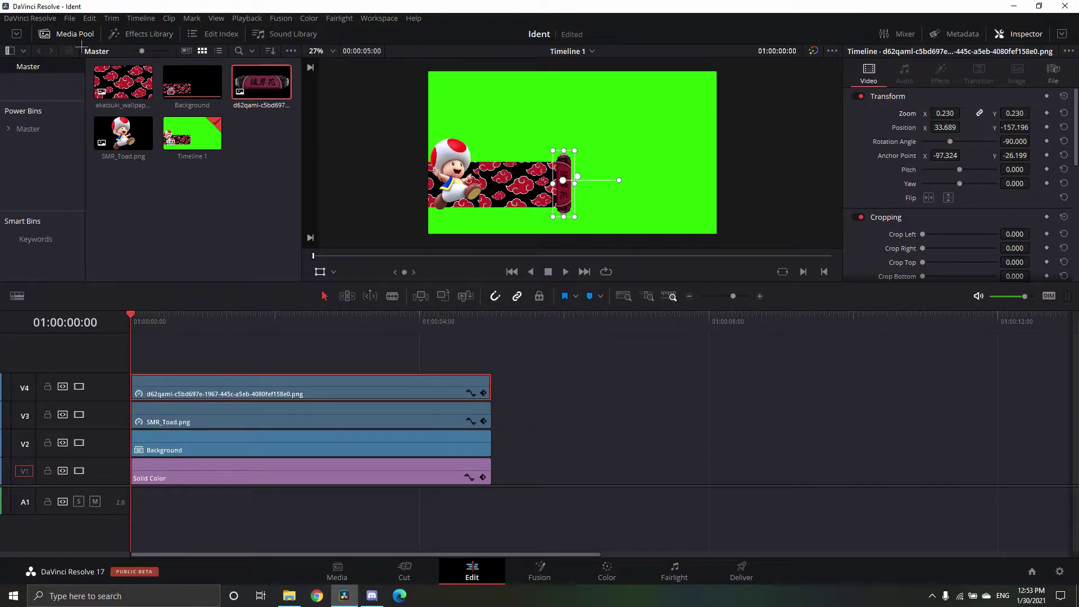
# Step: Add a Fusion Composition on track V5 at the timeline start and open it on the Fusion page
pyautogui.click(140, 34)
pyautogui.moveTo(42, 238); pyautogui.dragTo(148, 355)
pyautogui.click(276, 372)
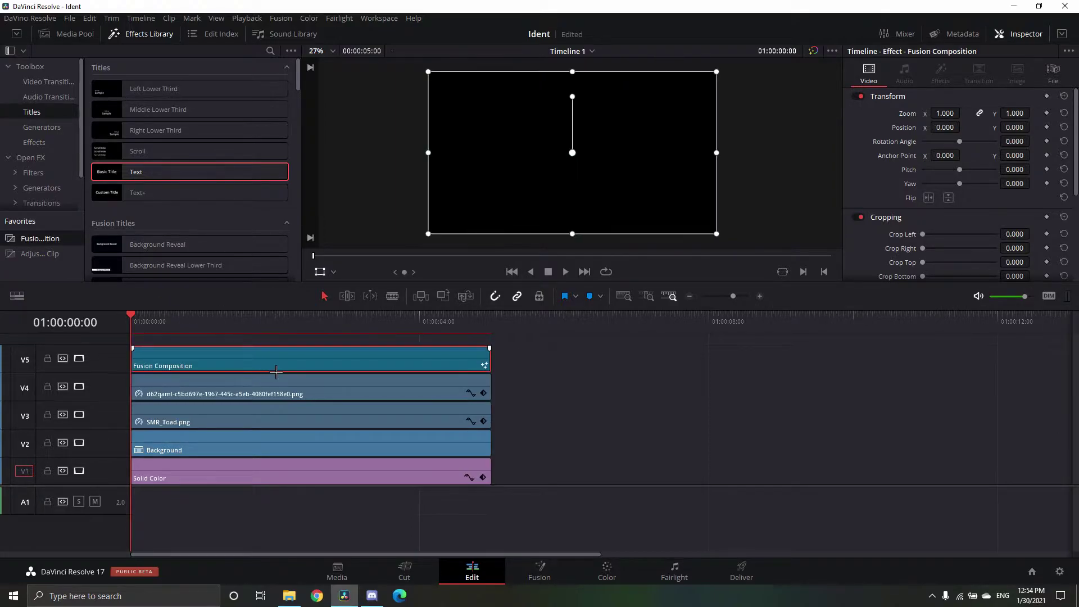
pyautogui.click(536, 583)
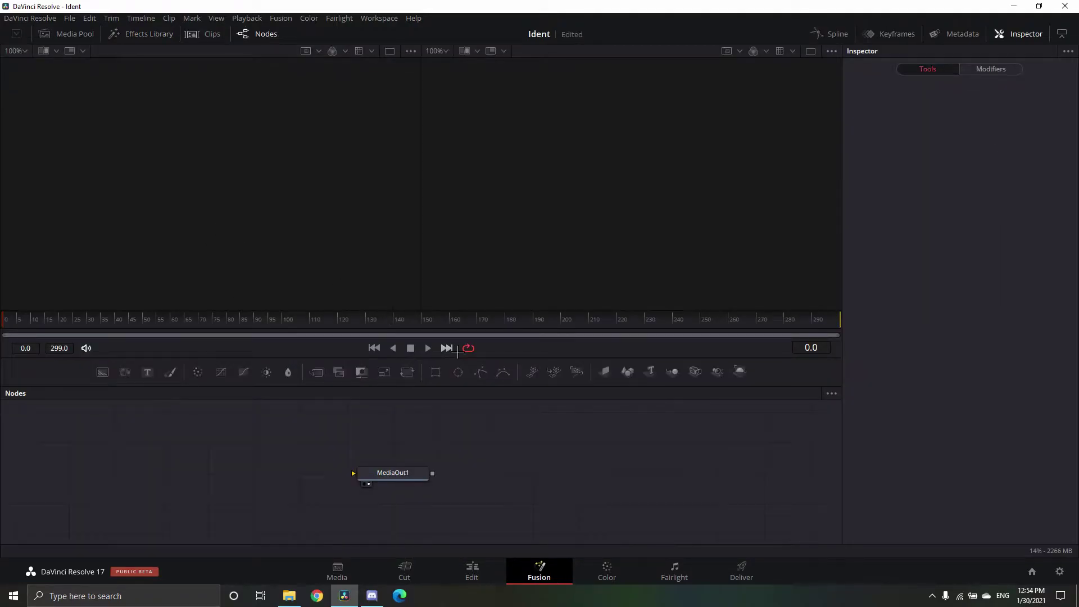
pyautogui.hotkey('shift', 'space')
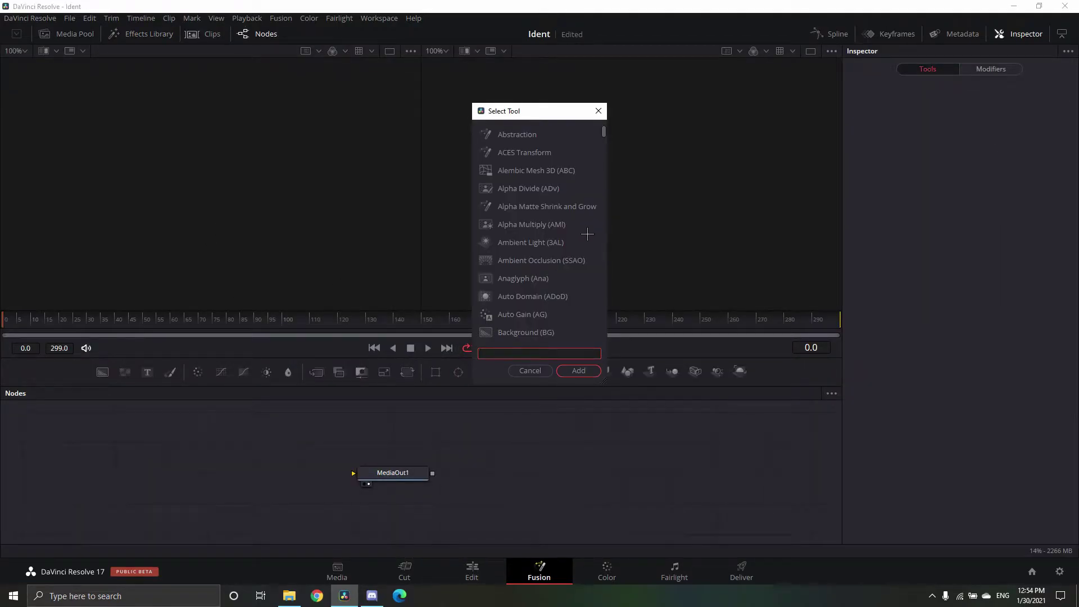
pyautogui.write('te')
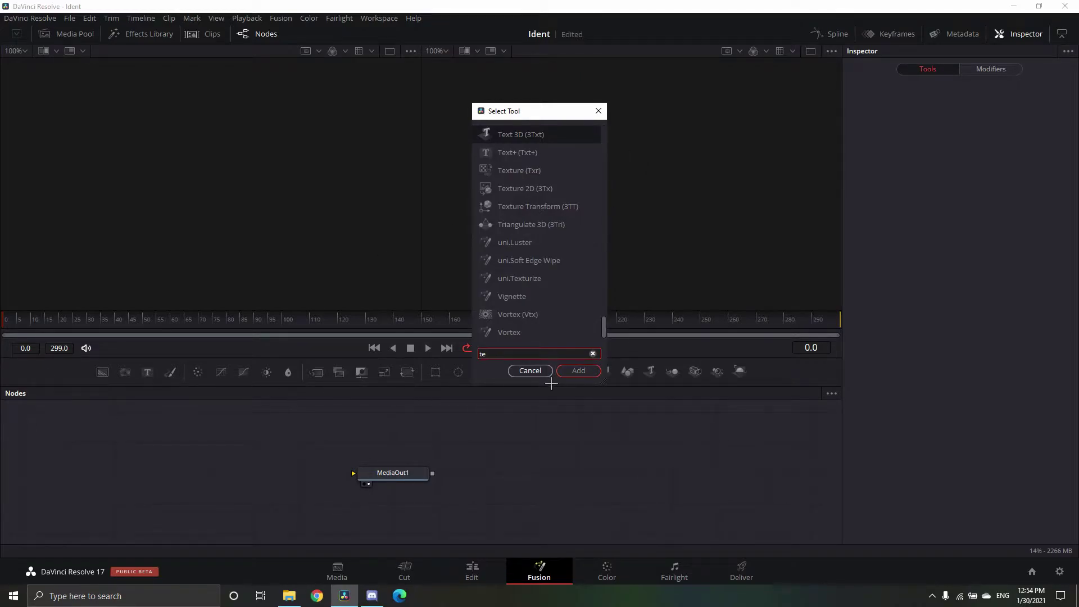
pyautogui.click(530, 371)
# Step: Add a Text+ node connected to MediaOut1 and set its text to "Edited by"
pyautogui.moveTo(147, 374); pyautogui.dragTo(354, 474)
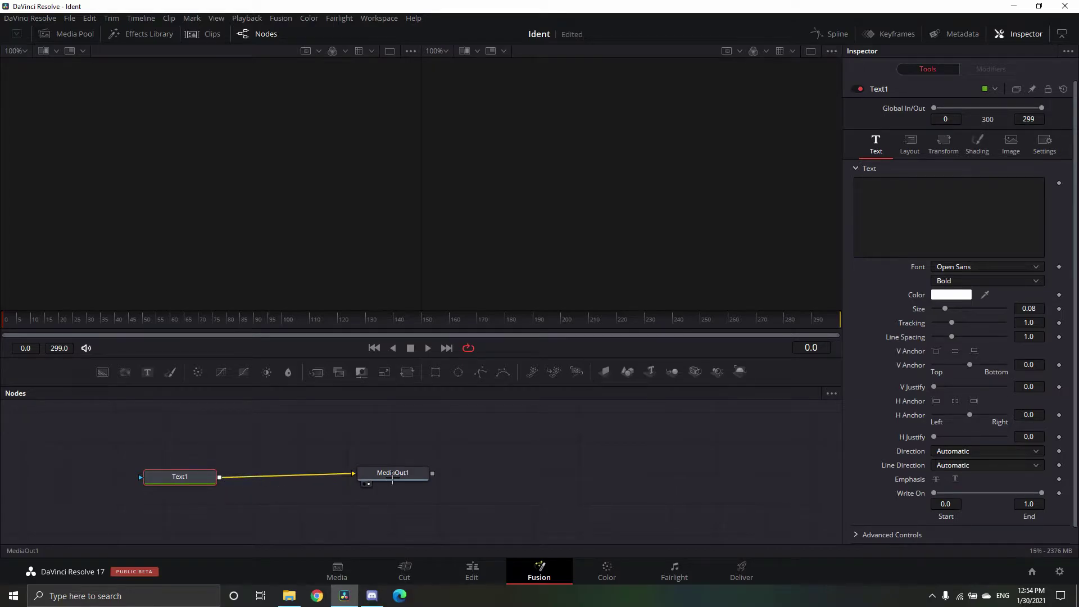
pyautogui.click(946, 219)
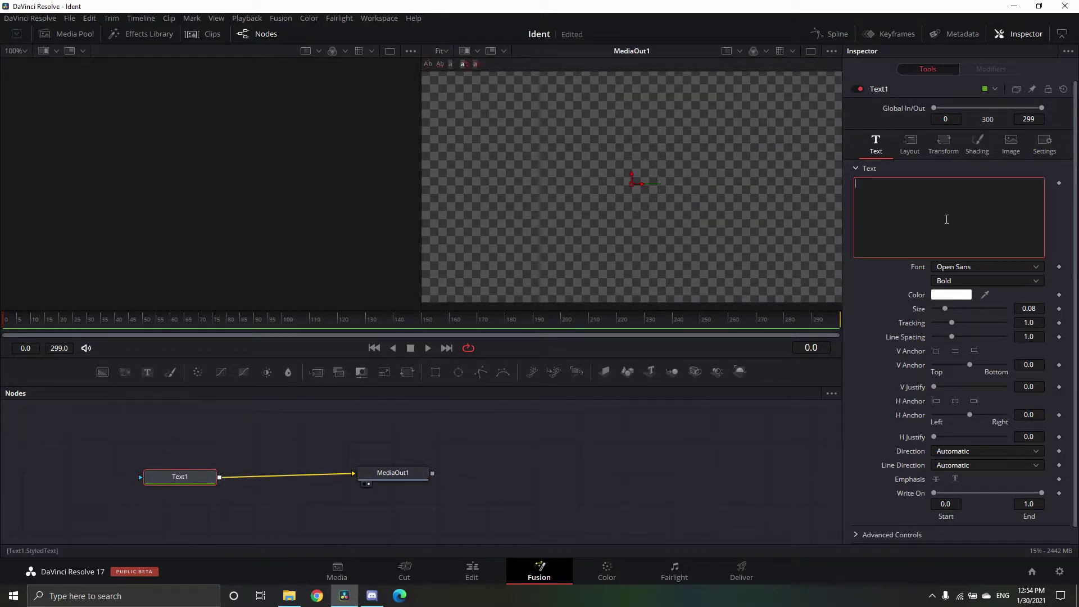
pyautogui.write('Eedited b')
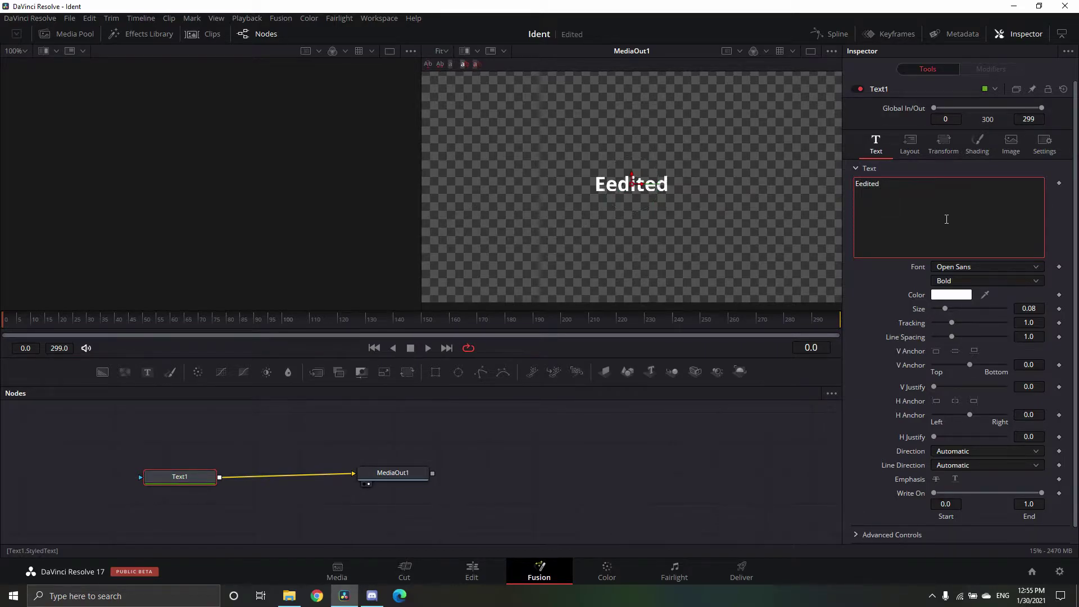
pyautogui.press('BackSpace')
pyautogui.press('BackSpace')
pyautogui.press('BackSpace')
pyautogui.press('BackSpace')
pyautogui.press('BackSpace')
pyautogui.press('BackSpace')
pyautogui.press('BackSpace')
pyautogui.press('BackSpace')
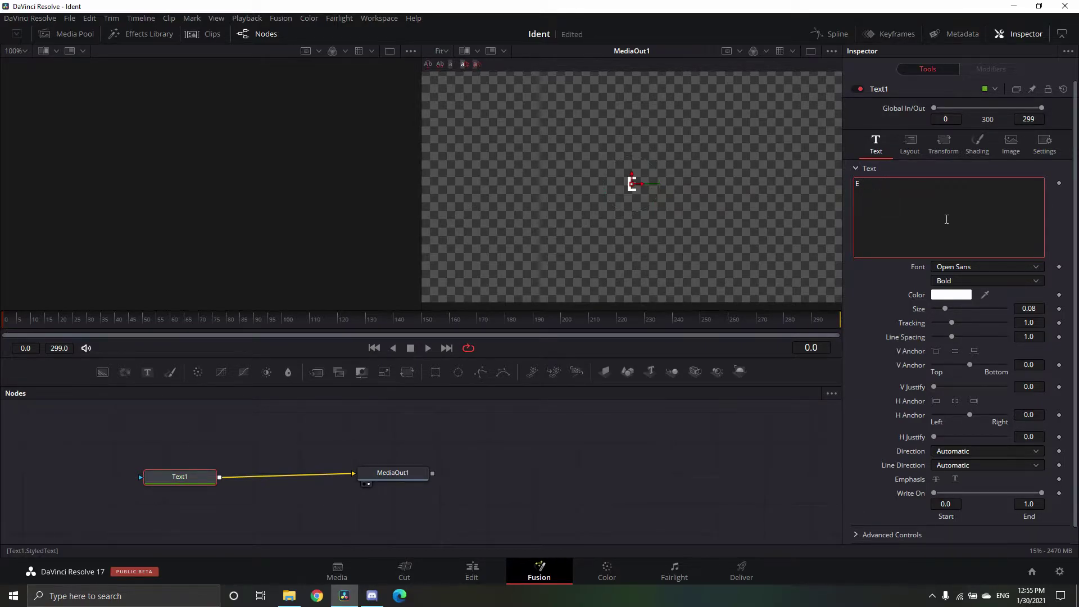
pyautogui.write('dited by')
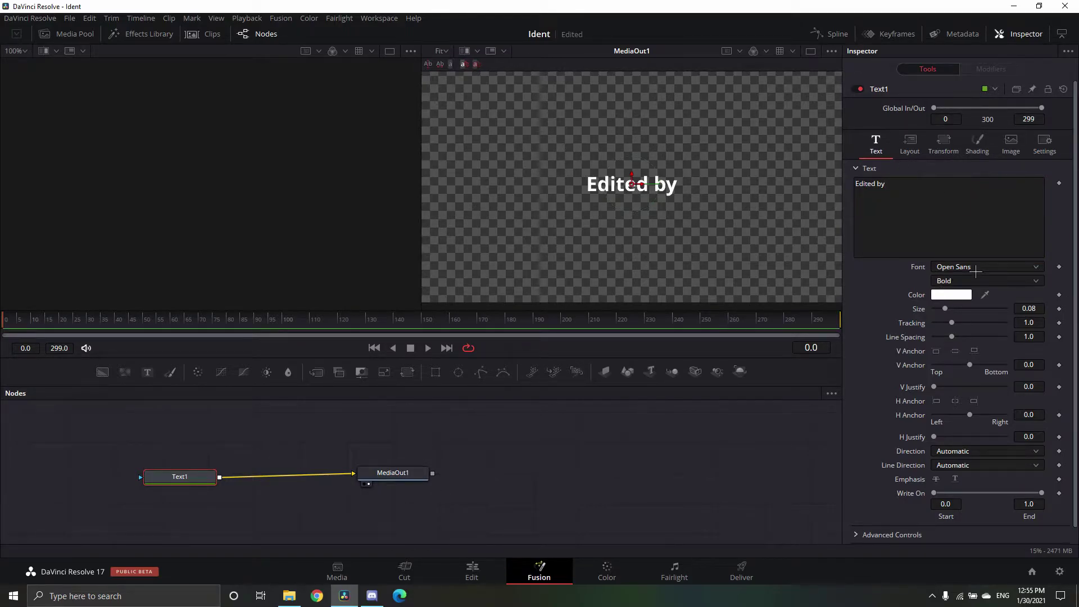
# Step: Set the text's font to Coolvetica Regular and its size to 0.0866
pyautogui.click(976, 267)
pyautogui.scroll(15, 978, 341)
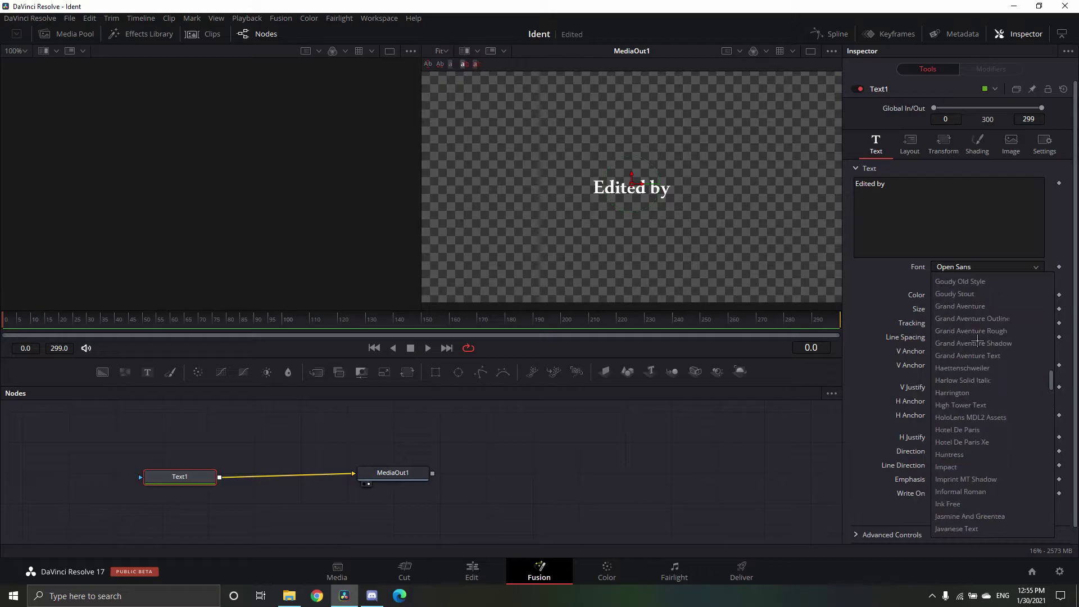
pyautogui.scroll(15, 978, 341)
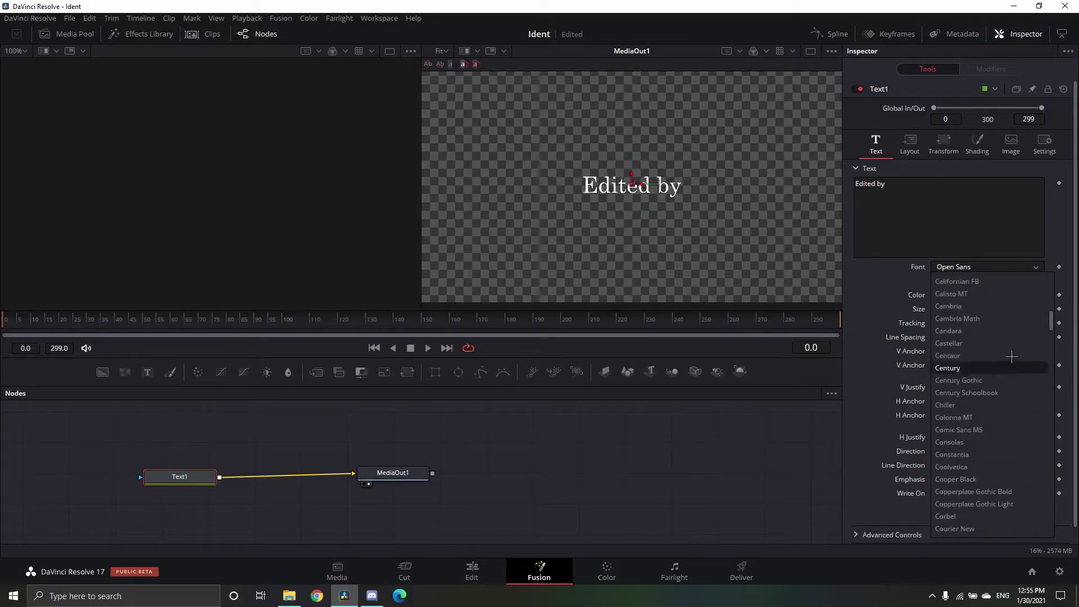
pyautogui.click(967, 468)
pyautogui.click(989, 281)
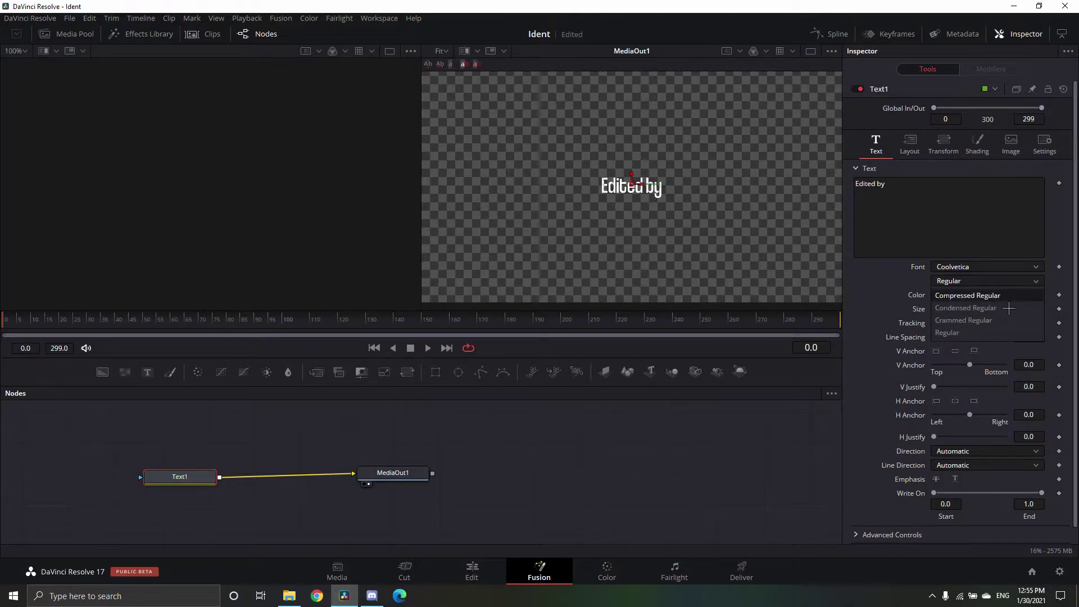
pyautogui.click(1075, 313)
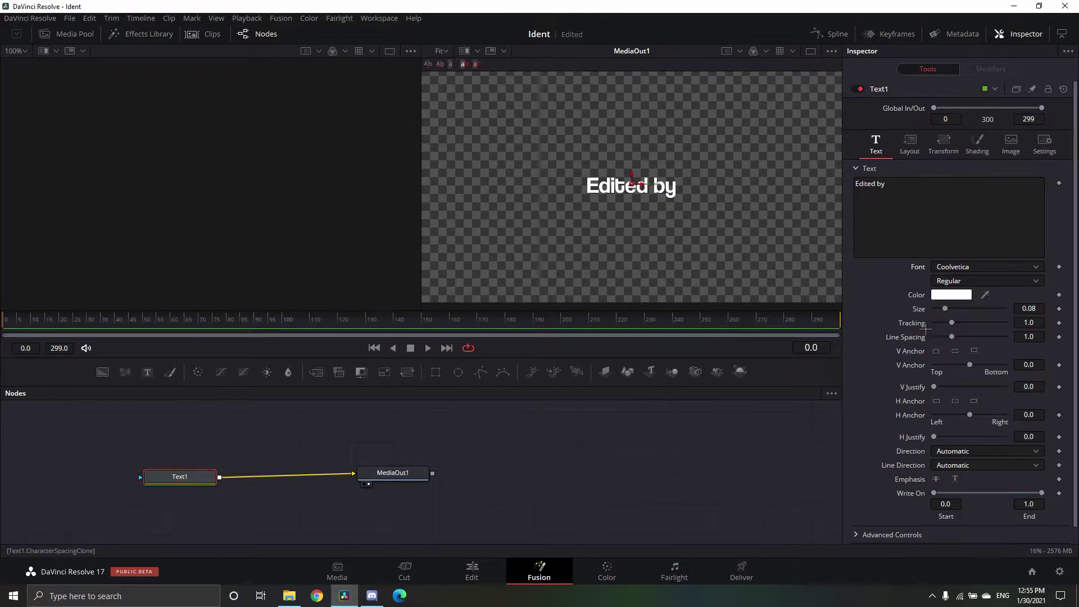
pyautogui.scroll(2, 954, 319)
# Step: Insert a Drop Shadow node between Text1 and MediaOut1
pyautogui.moveTo(175, 492); pyautogui.dragTo(167, 475)
pyautogui.hotkey('shift', 'space')
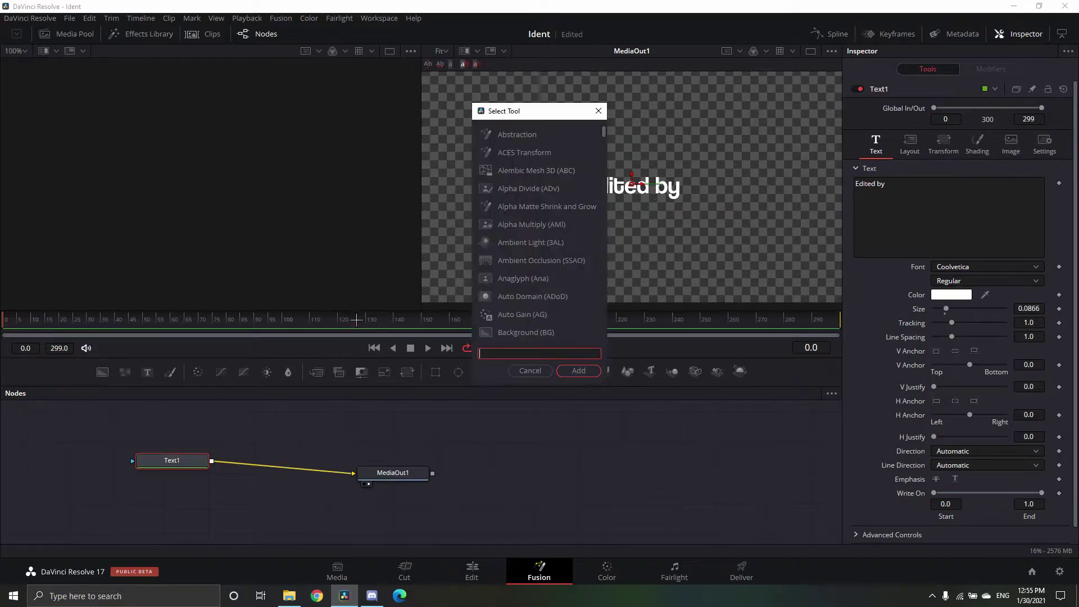
pyautogui.write('S')
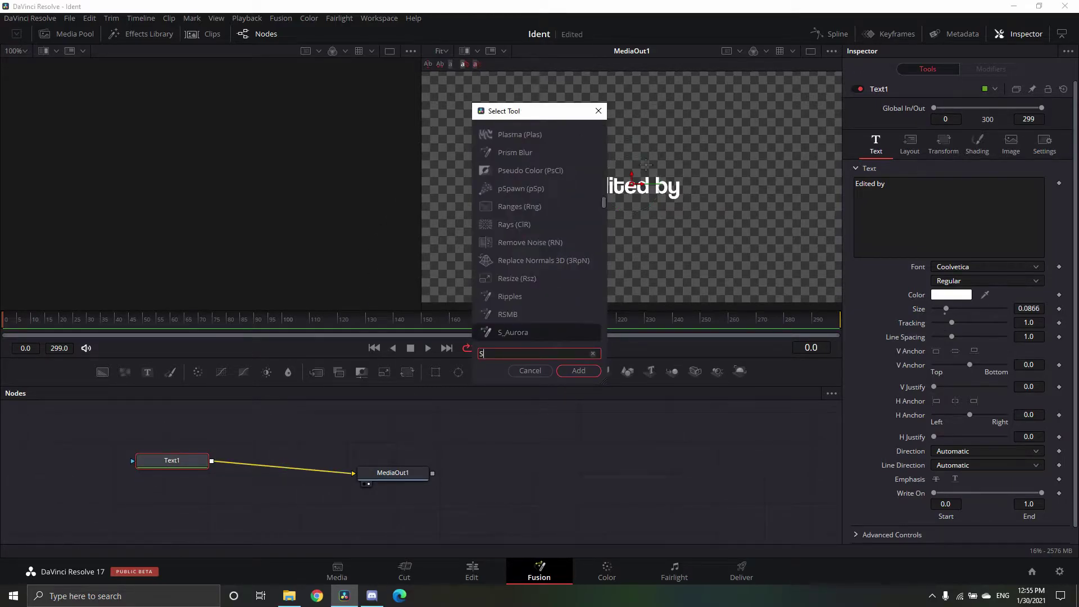
pyautogui.write('_g')
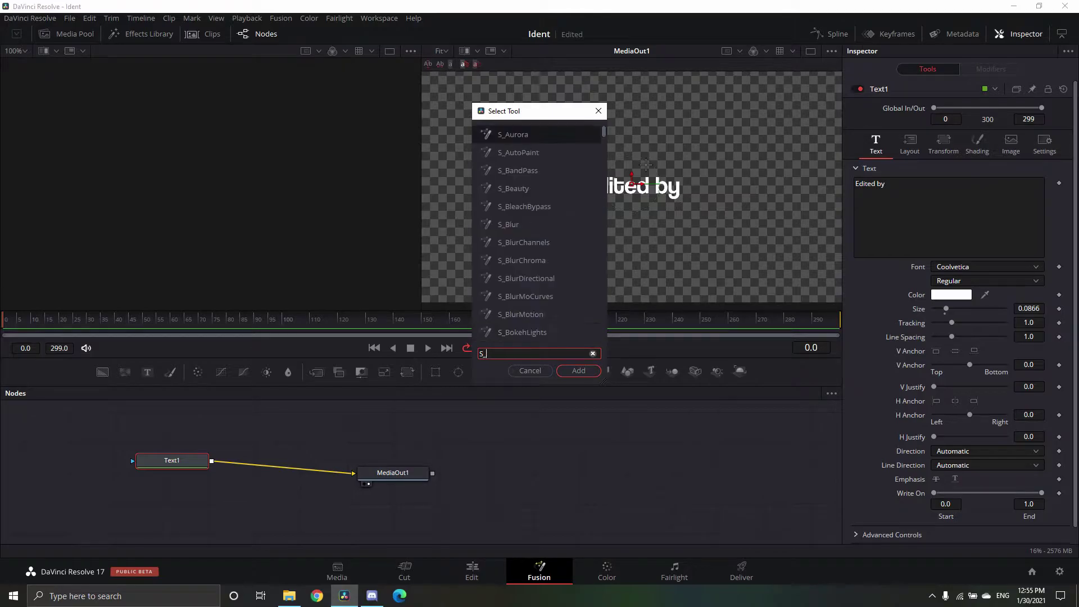
pyautogui.press('BackSpace')
pyautogui.press('BackSpace')
pyautogui.press('BackSpace')
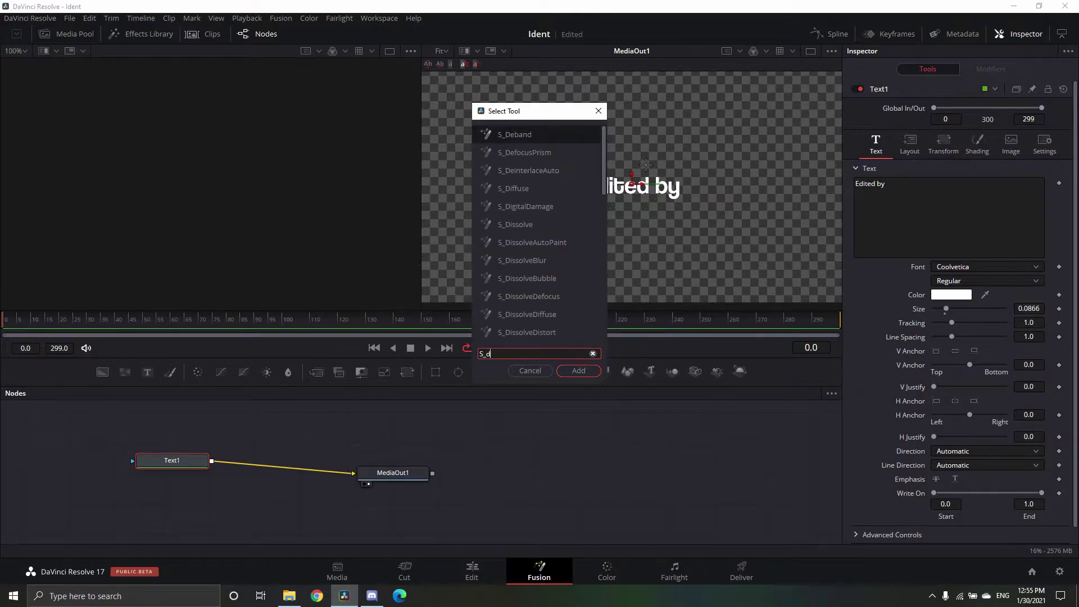
pyautogui.write('drops')
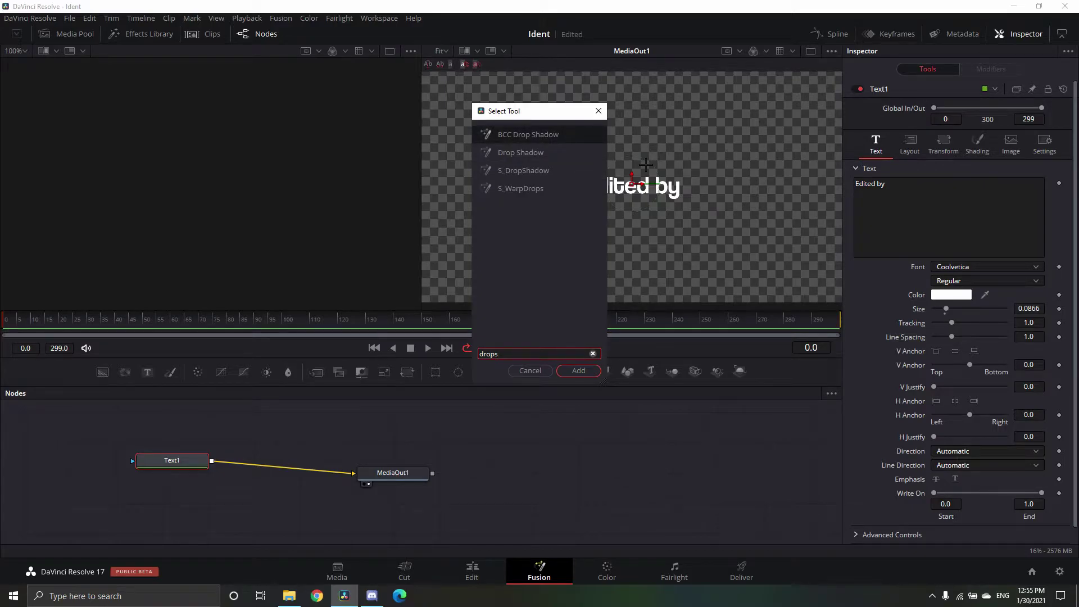
pyautogui.click(579, 159)
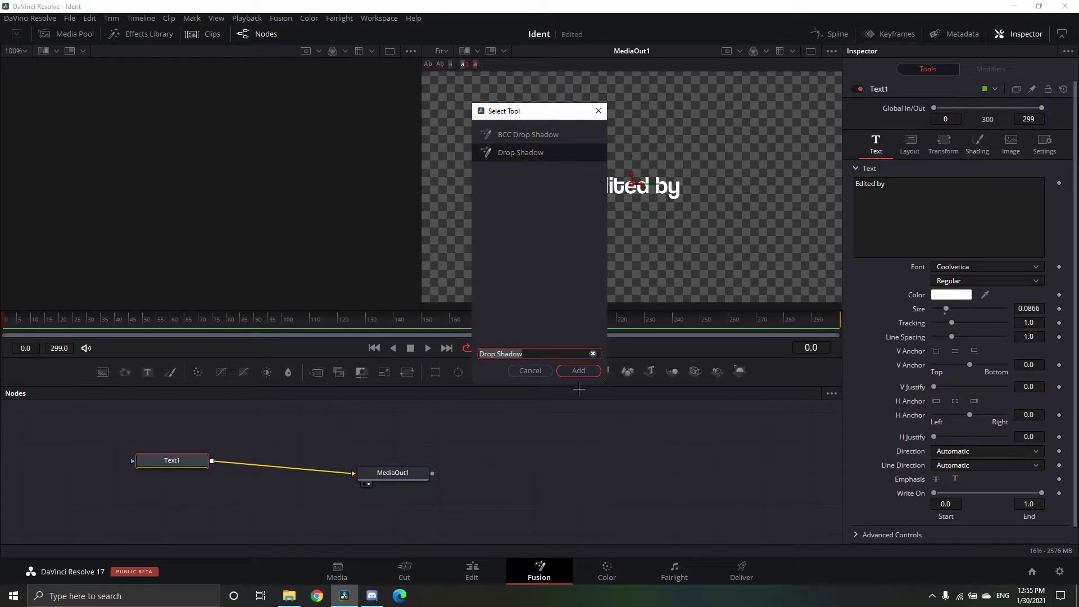
pyautogui.click(578, 370)
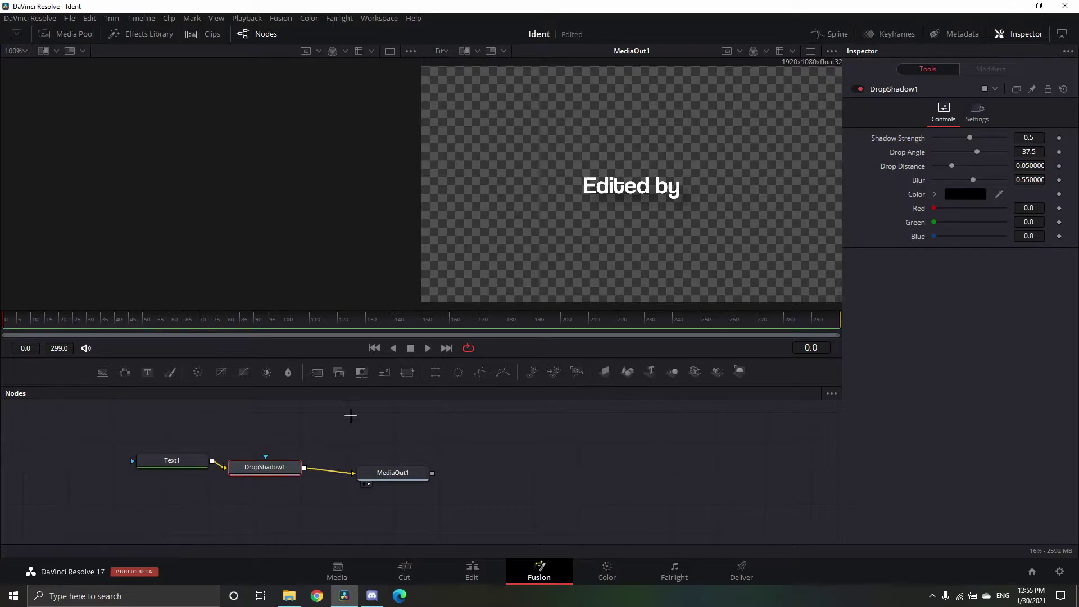
# Step: Set the drop shadow's strength to 1.0, its drop distance to 0.0646 and its blur to 0.638
pyautogui.moveTo(980, 142); pyautogui.dragTo(965, 171)
pyautogui.hotkey('ctrl', 'z')
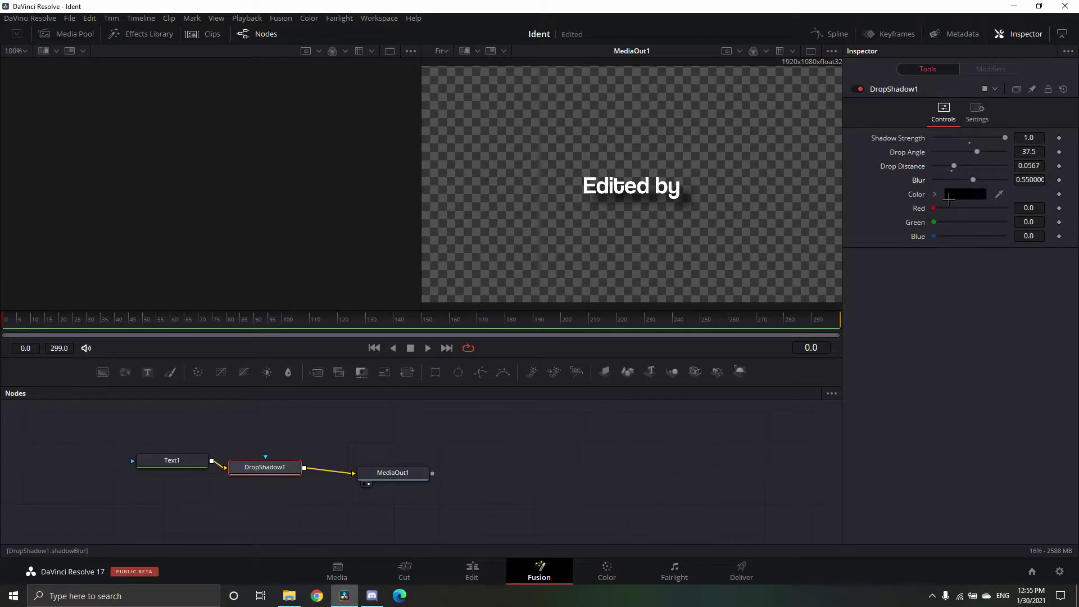
pyautogui.click(980, 180)
pyautogui.moveTo(997, 190); pyautogui.dragTo(965, 170)
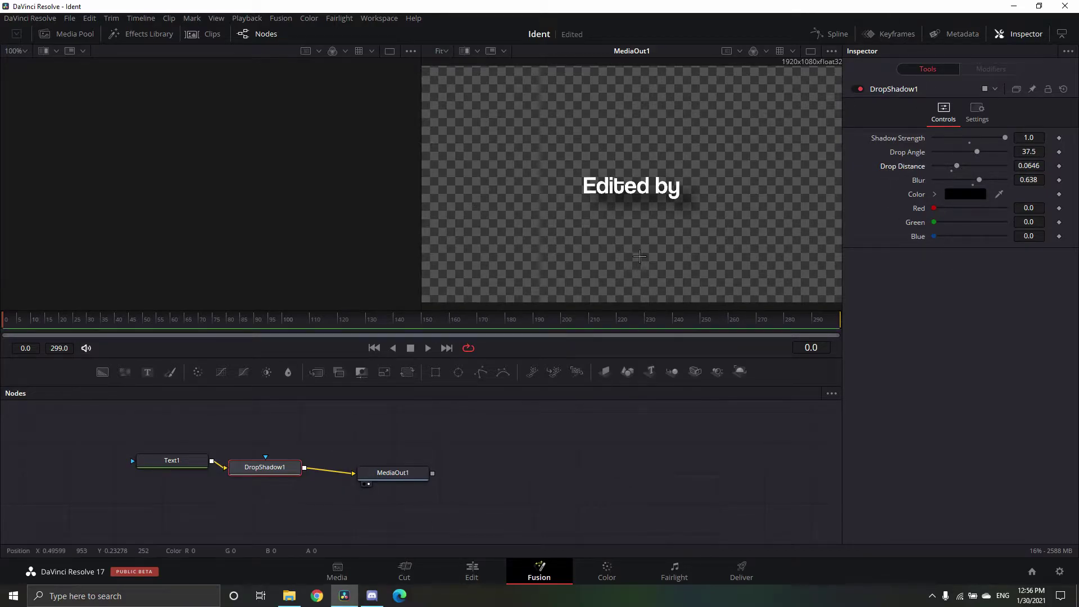
# Step: Move the title composition over the strip, about X -382, Y -142, and reduce the "Edited by" text size to 0.0709
pyautogui.click(474, 574)
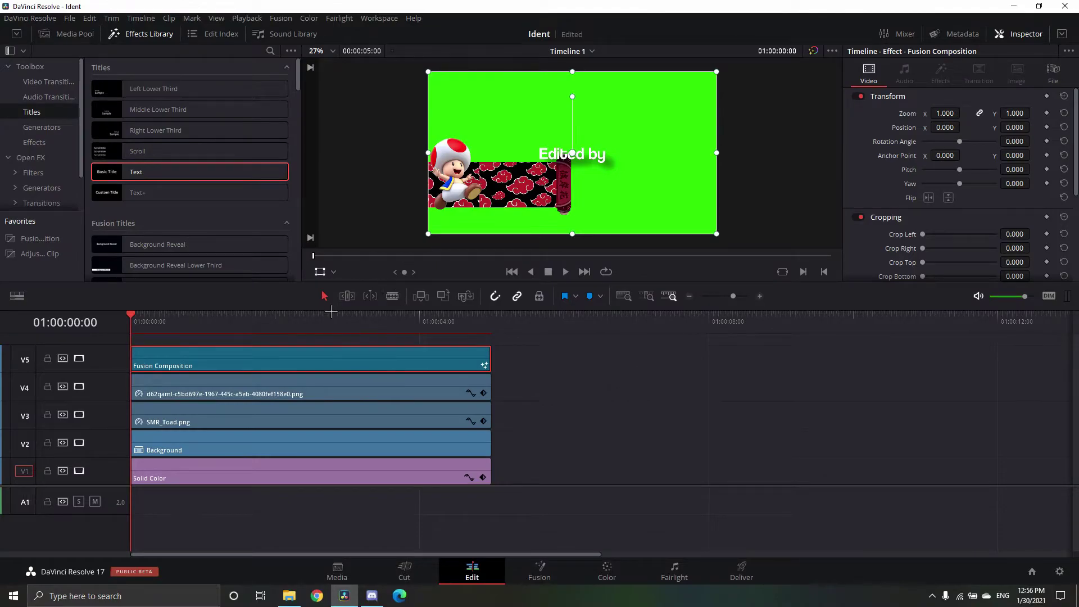
pyautogui.moveTo(612, 171); pyautogui.dragTo(555, 193)
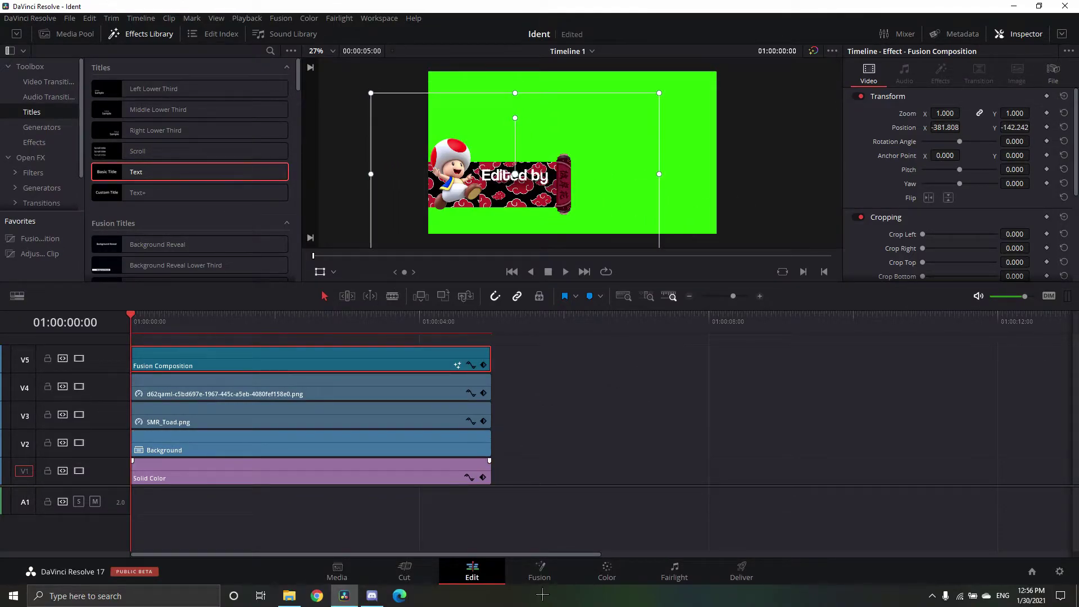
pyautogui.click(539, 572)
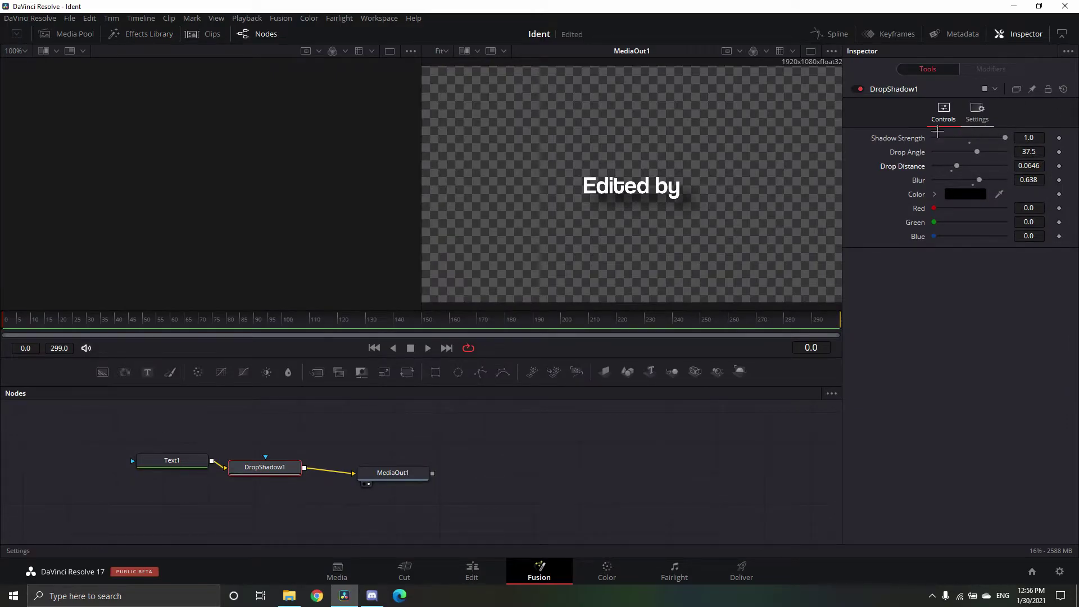
pyautogui.click(147, 461)
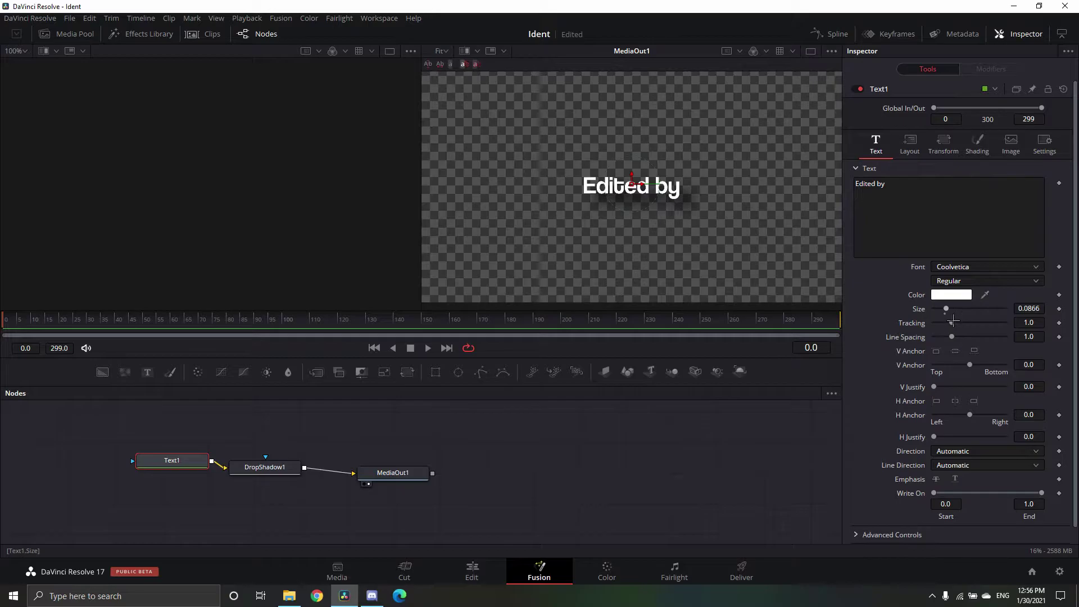
pyautogui.moveTo(947, 309); pyautogui.dragTo(944, 309)
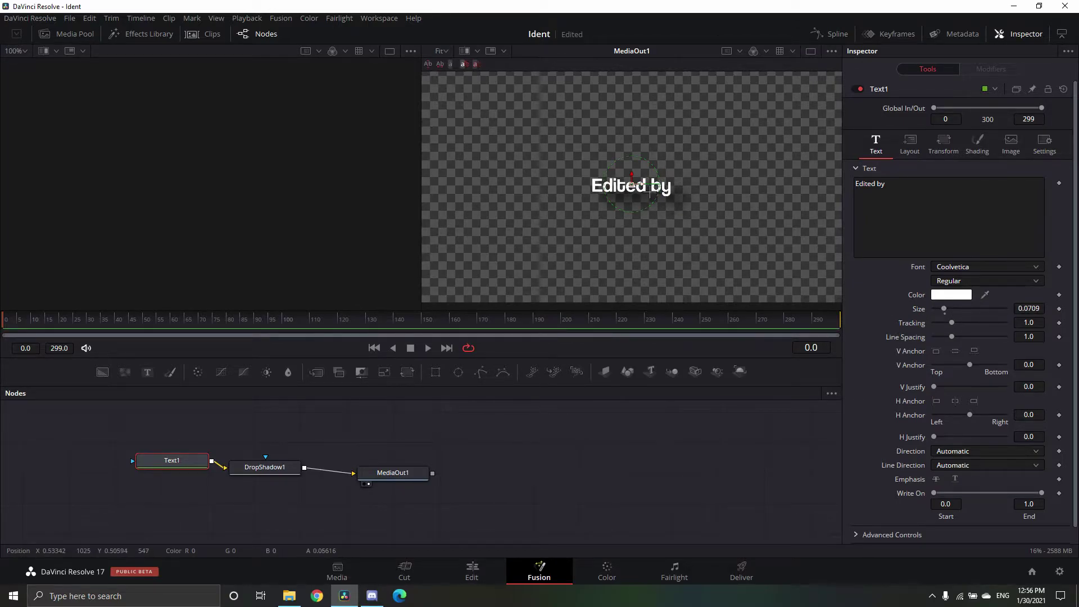
# Step: Tilt the "Edited by" text so it rises slightly, and reposition its composition on the strip at about X -386, Y -127
pyautogui.moveTo(650, 192)
pyautogui.mouseDown()
pyautogui.moveTo(647, 172)
pyautogui.moveTo(668, 202)
pyautogui.moveTo(668, 191)
pyautogui.mouseUp()
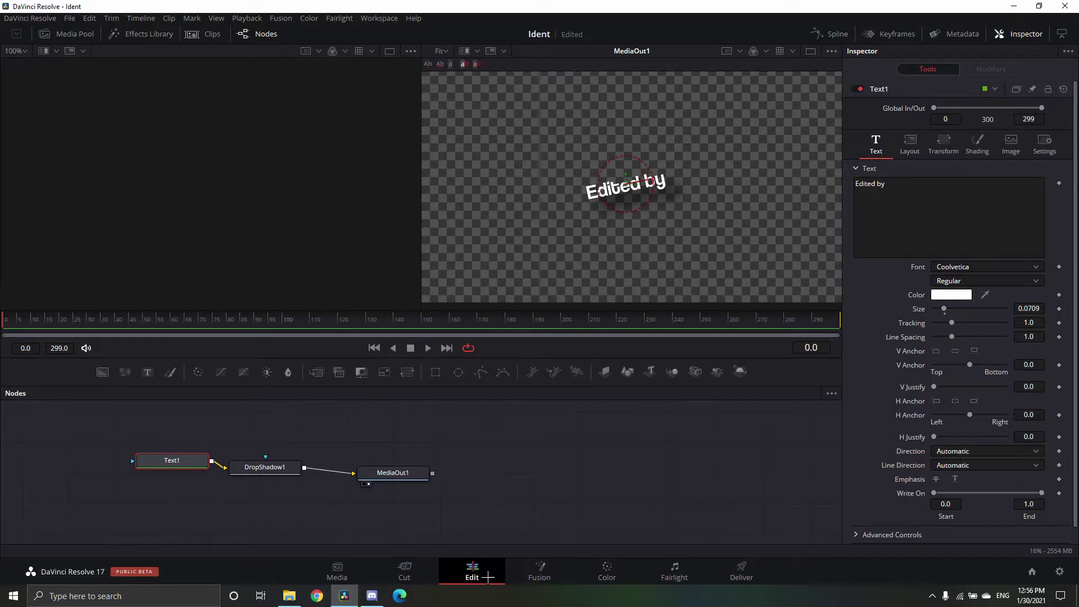
pyautogui.click(472, 572)
pyautogui.moveTo(547, 220); pyautogui.dragTo(546, 218)
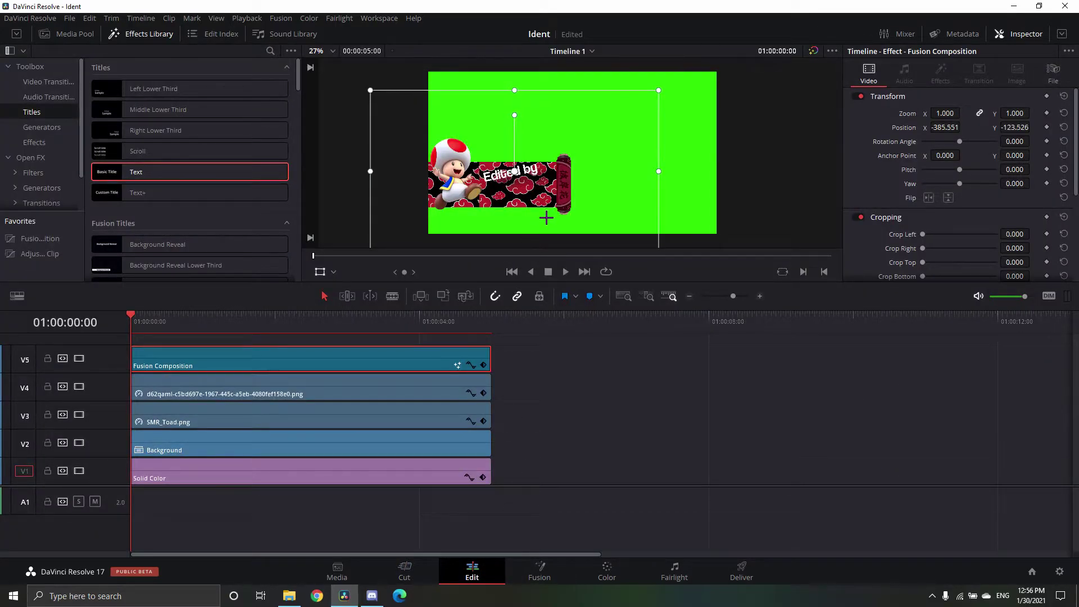
# Step: Set the blur of the "Edited by" text's drop shadow to 0.575
pyautogui.click(540, 571)
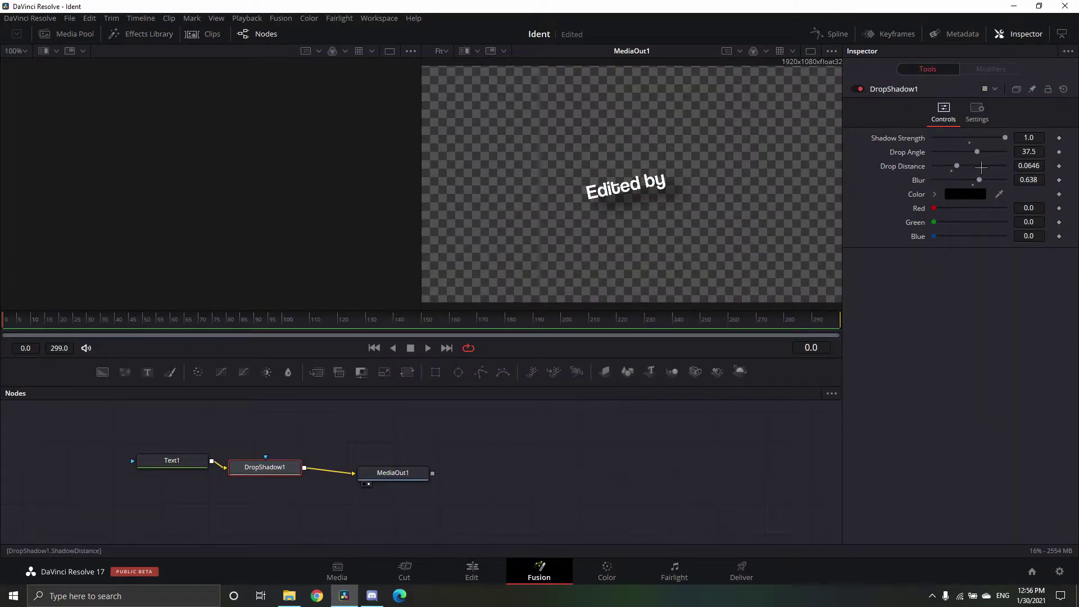
pyautogui.moveTo(980, 189)
pyautogui.mouseDown()
pyautogui.moveTo(1001, 184)
pyautogui.moveTo(981, 192)
pyautogui.mouseUp()
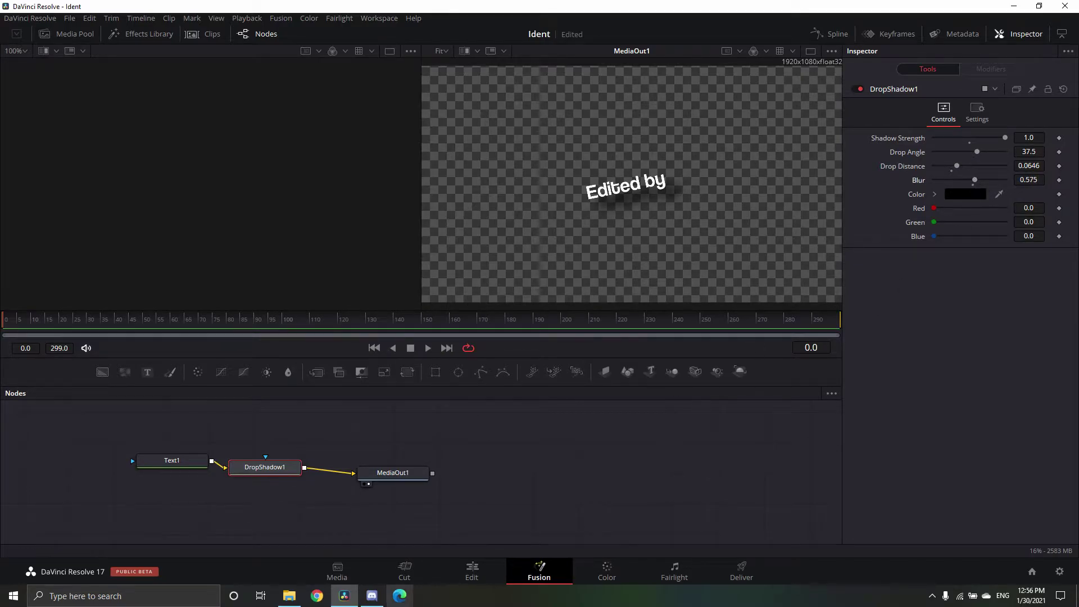
pyautogui.click(472, 571)
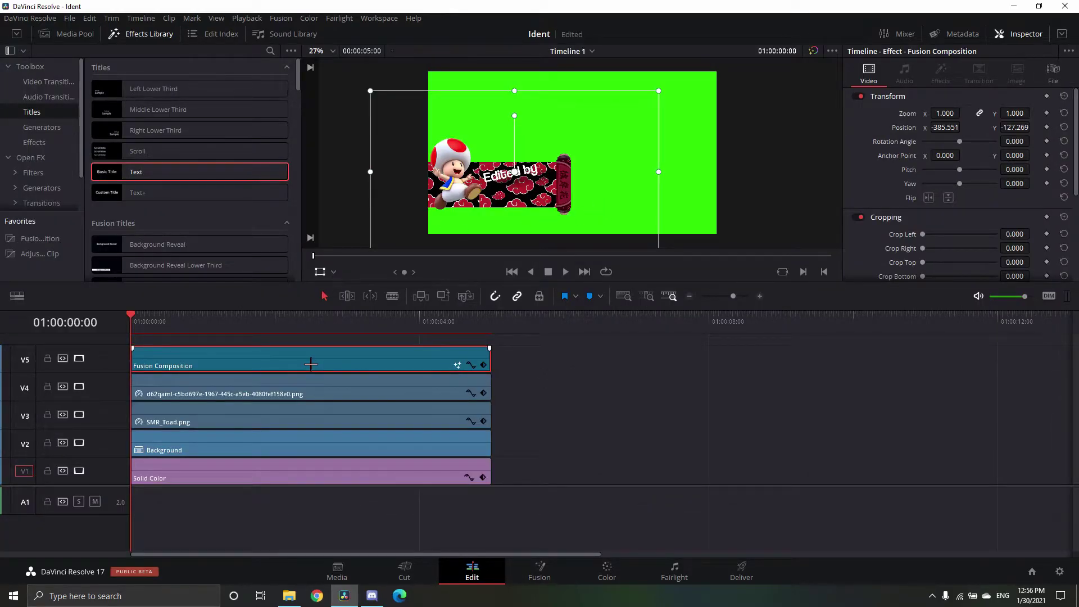
# Step: Duplicate the "Edited by" composition onto the track above and place the copy lower on the strip, about X -326, Y -266
pyautogui.moveTo(302, 351); pyautogui.dragTo(304, 338)
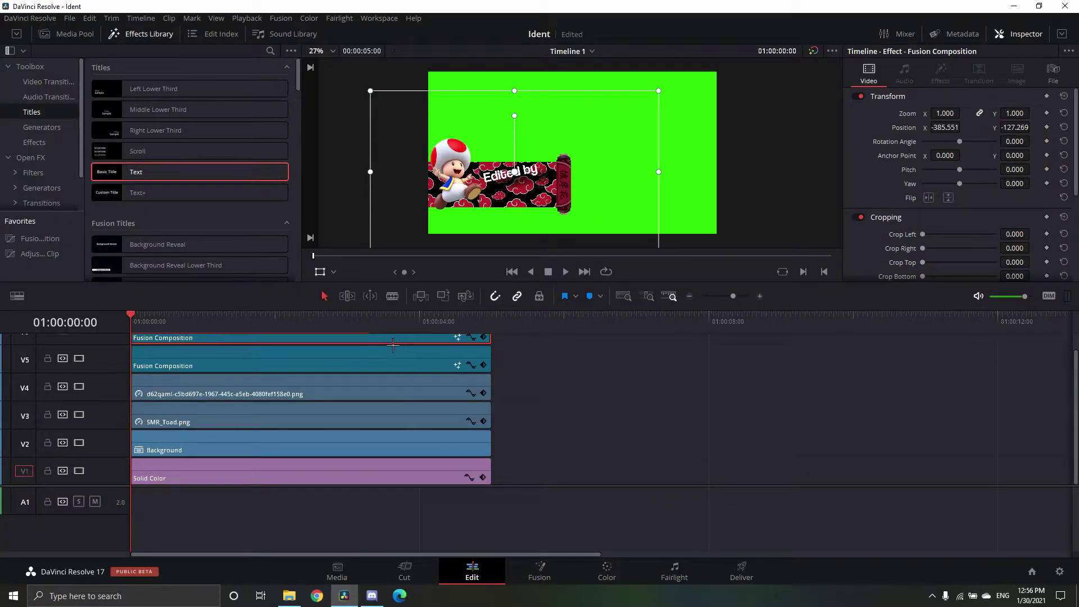
pyautogui.moveTo(521, 229); pyautogui.dragTo(534, 252)
# Step: Replace the duplicated composition's "Edited by" text with the editor's social media handle
pyautogui.click(523, 575)
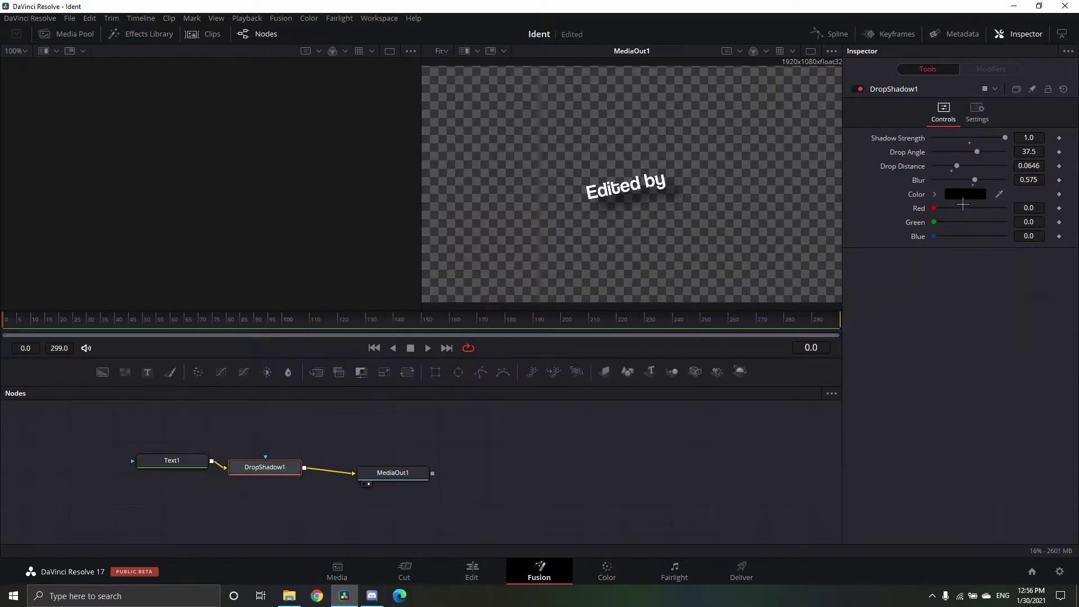
pyautogui.click(166, 461)
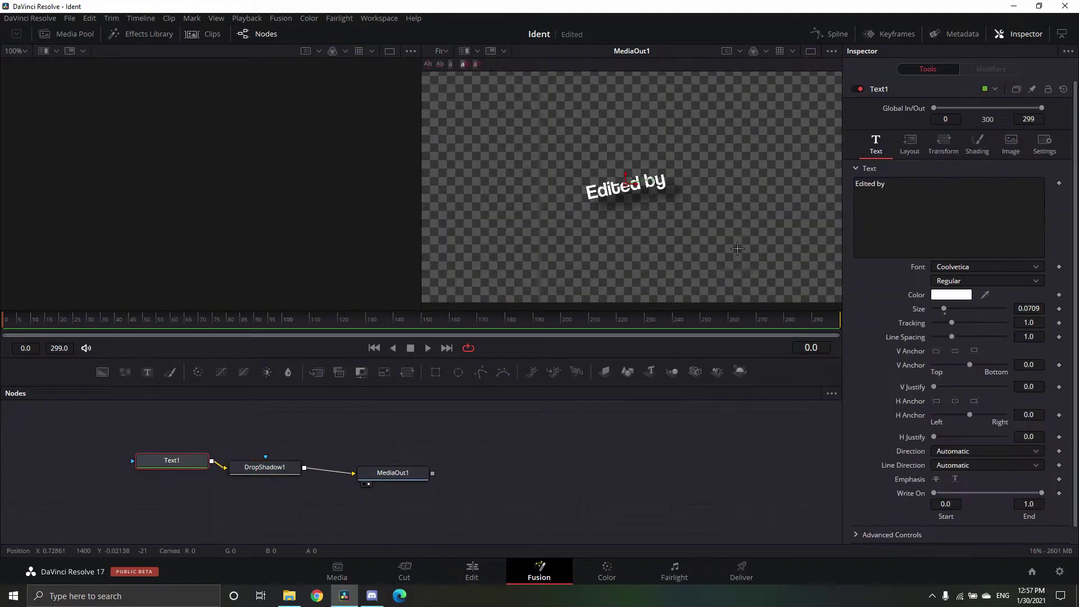
pyautogui.click(915, 197)
pyautogui.press('BackSpace')
pyautogui.press('BackSpace')
pyautogui.press('BackSpace')
pyautogui.press('BackSpace')
pyautogui.press('BackSpace')
pyautogui.press('BackSpace')
pyautogui.press('BackSpace')
pyautogui.press('BackSpace')
pyautogui.press('BackSpace')
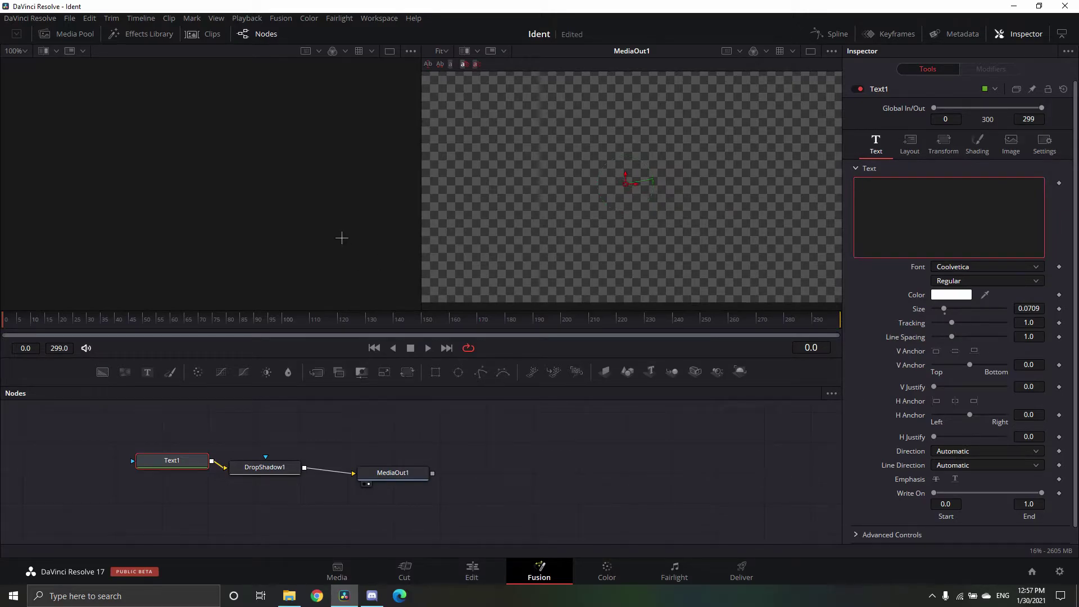
pyautogui.write('@toad')
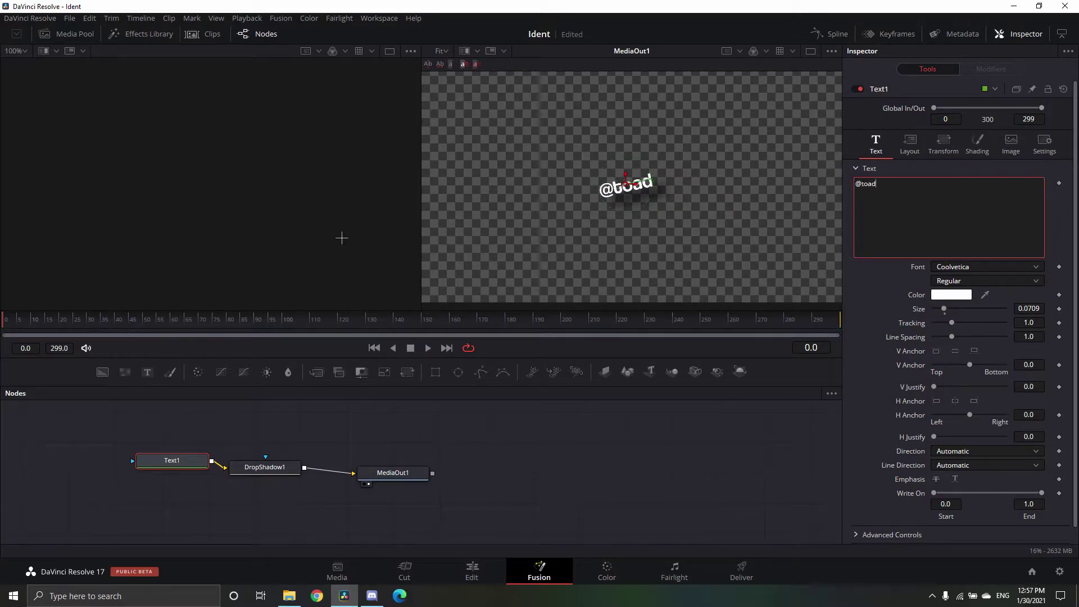
pyautogui.write('lyy1x')
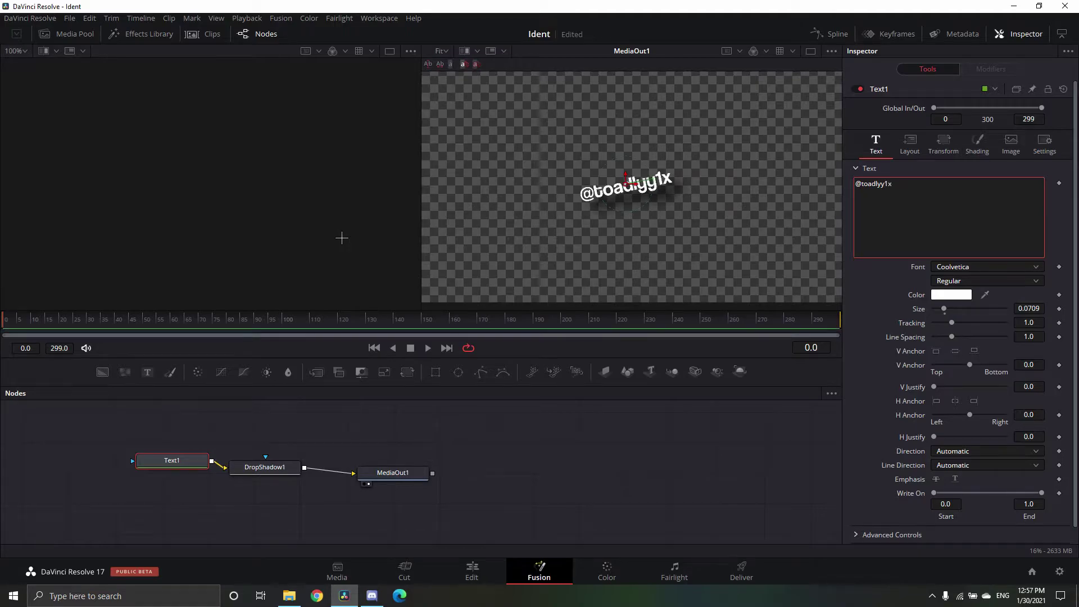
pyautogui.click(498, 588)
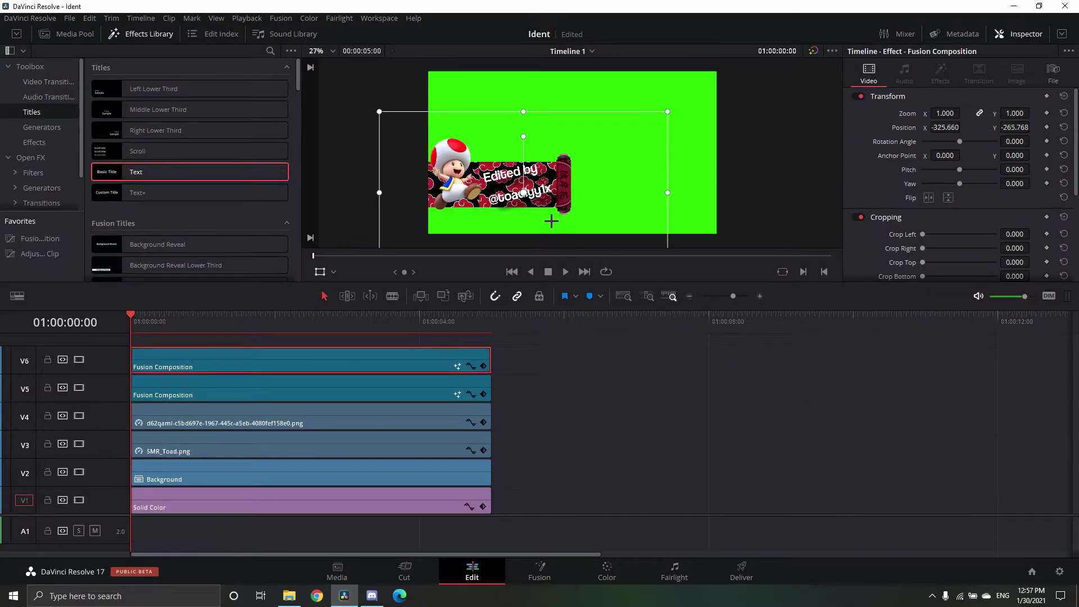
# Step: Spread the two text lines on the strip: "Edited by" at about X -359, Y -101 and the handle at about X -303, Y -288
pyautogui.moveTo(551, 221); pyautogui.dragTo(551, 225)
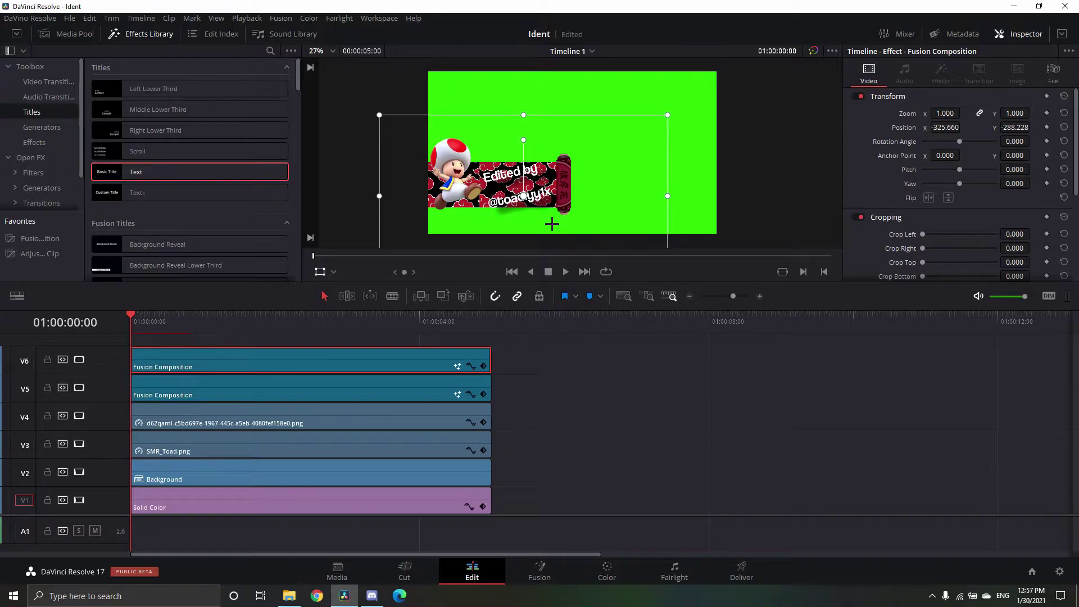
pyautogui.click(223, 399)
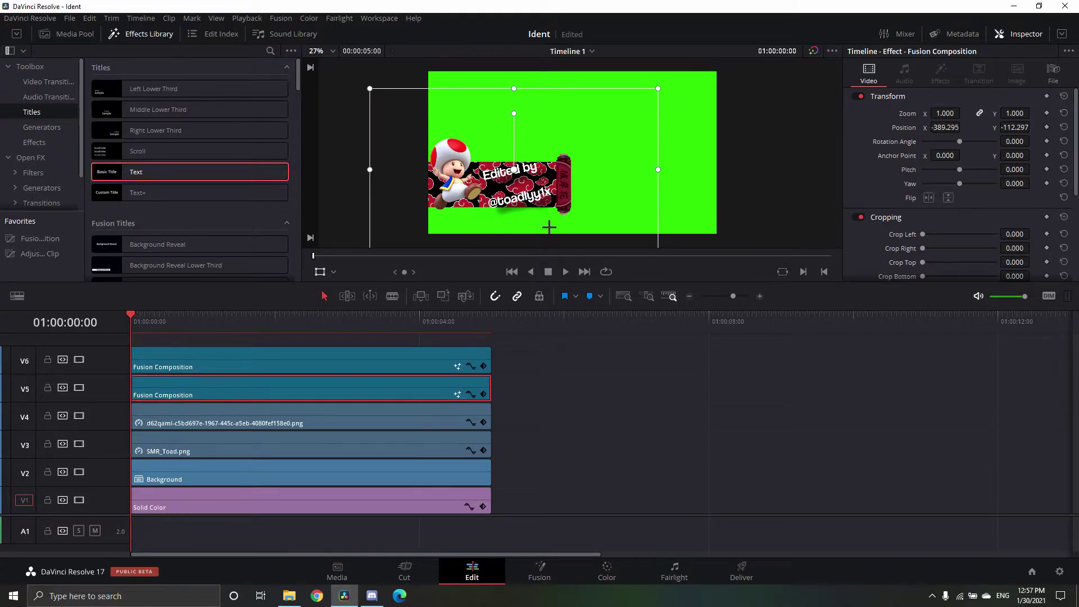
pyautogui.moveTo(552, 227); pyautogui.dragTo(557, 226)
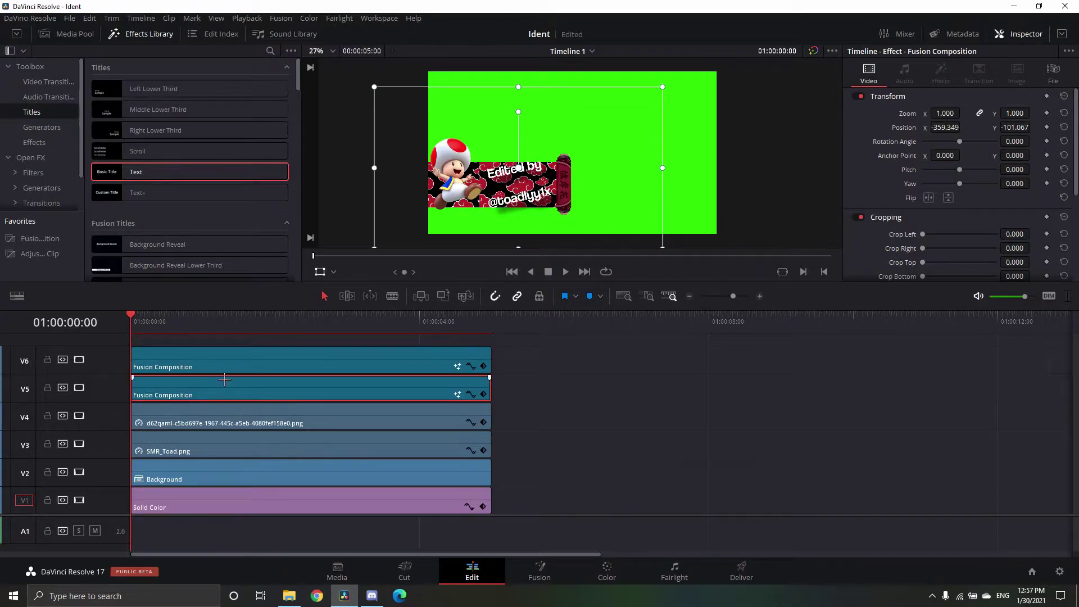
pyautogui.click(203, 355)
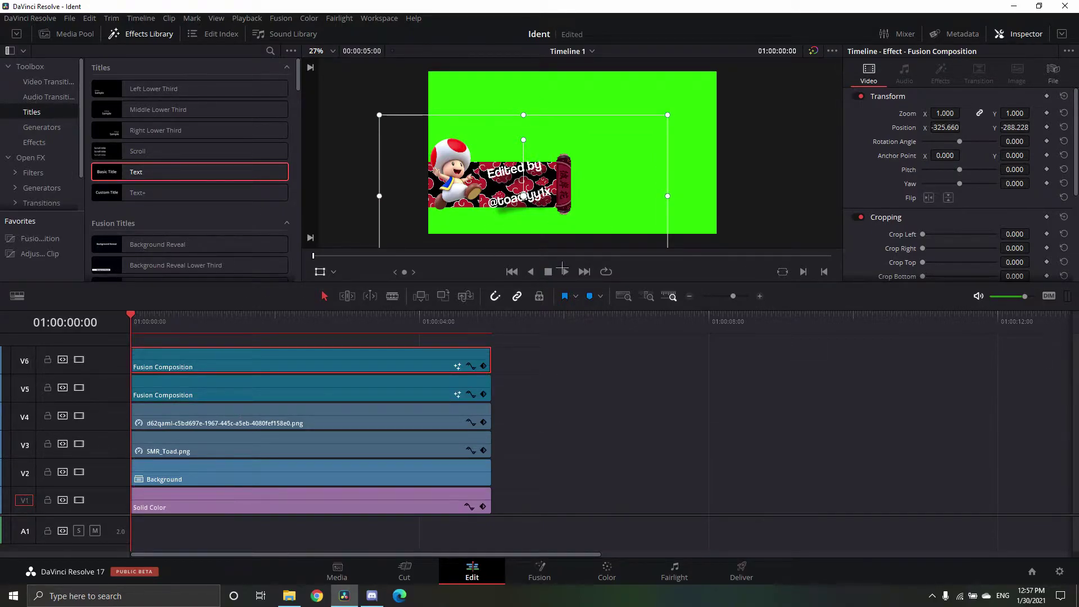
pyautogui.moveTo(563, 218); pyautogui.dragTo(566, 218)
pyautogui.rightClick(224, 386)
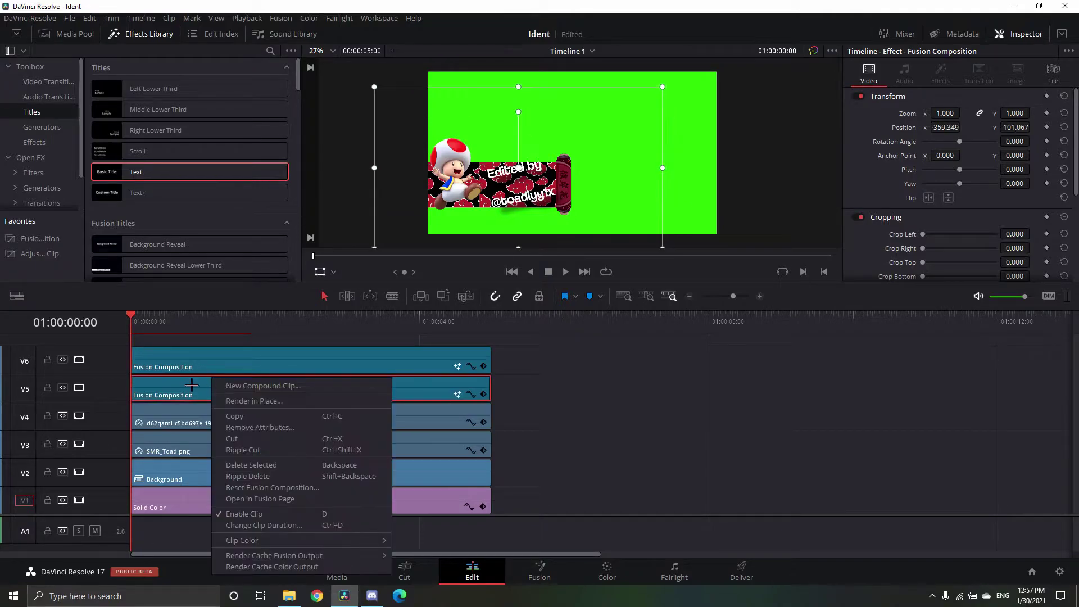
pyautogui.press('Escape')
pyautogui.click(252, 355)
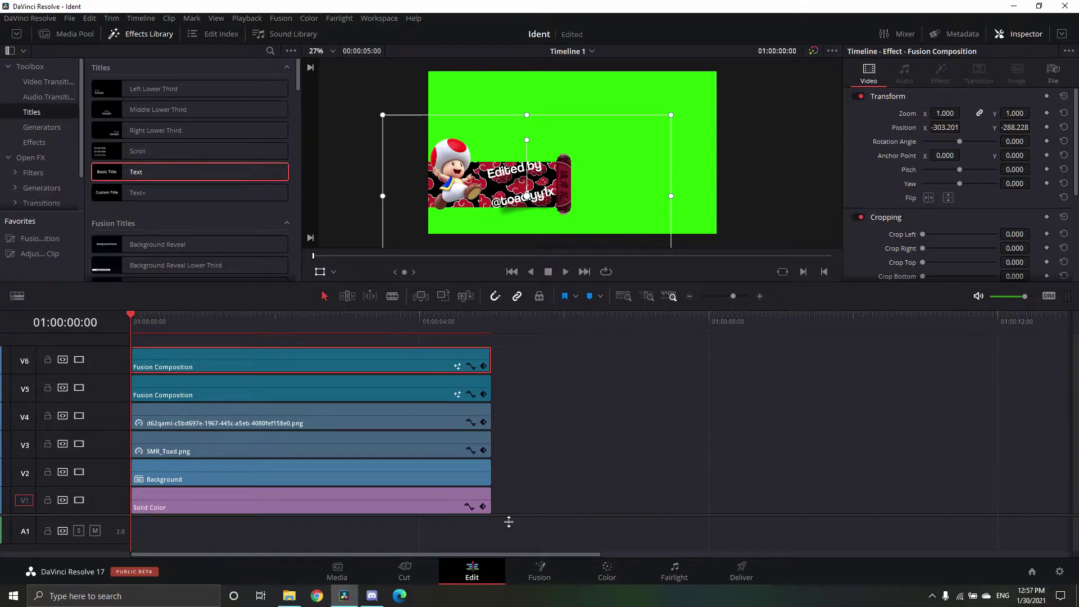
# Step: Add a new Fusion Composition on track V7 above the other clips, matching their length
pyautogui.moveTo(509, 522); pyautogui.dragTo(508, 539)
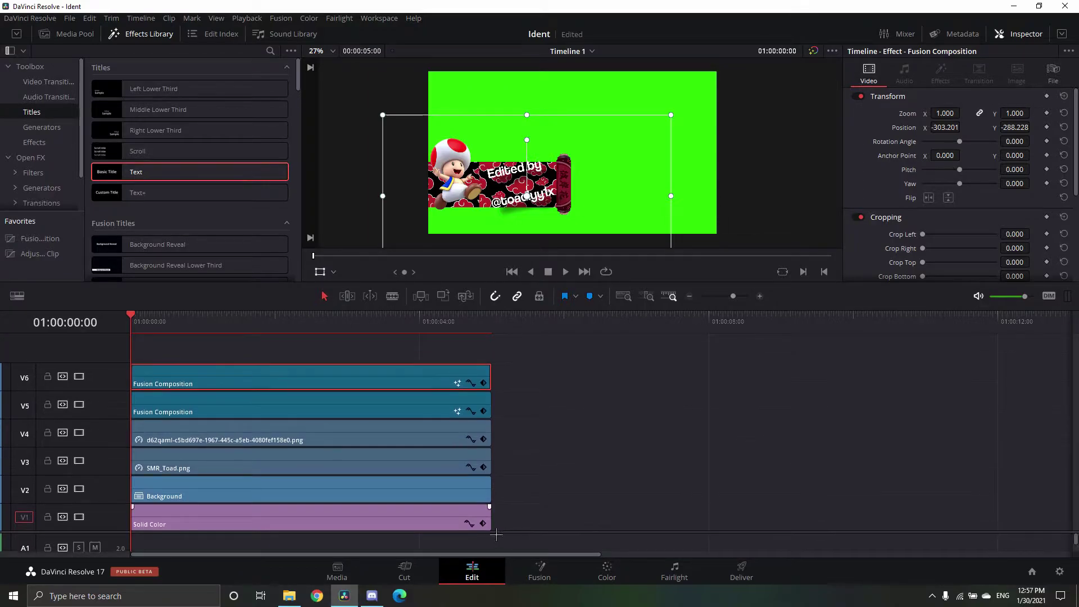
pyautogui.click(56, 142)
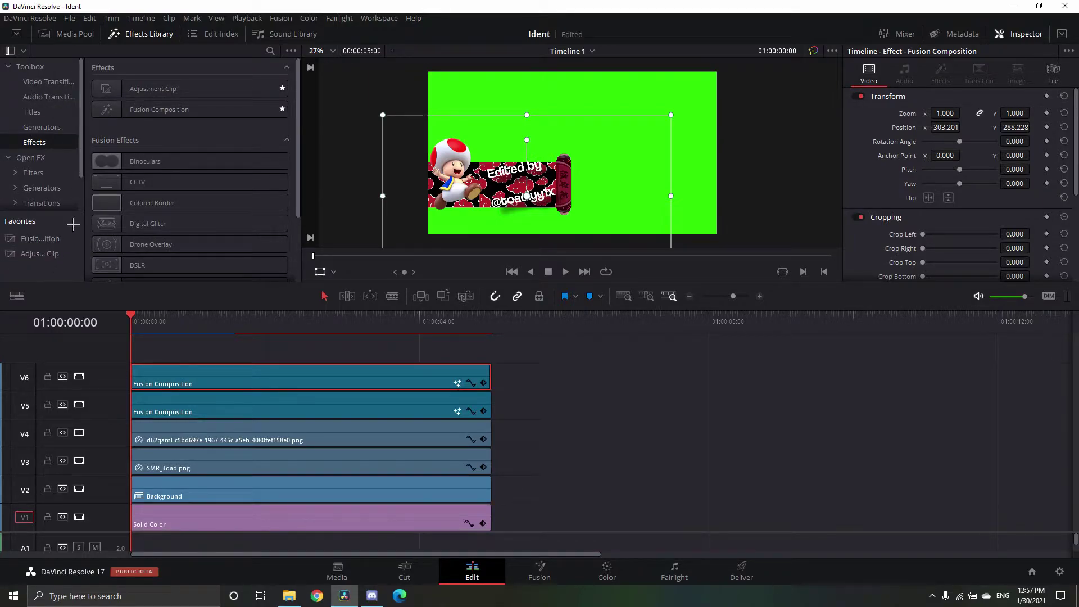
pyautogui.moveTo(215, 110); pyautogui.dragTo(205, 371)
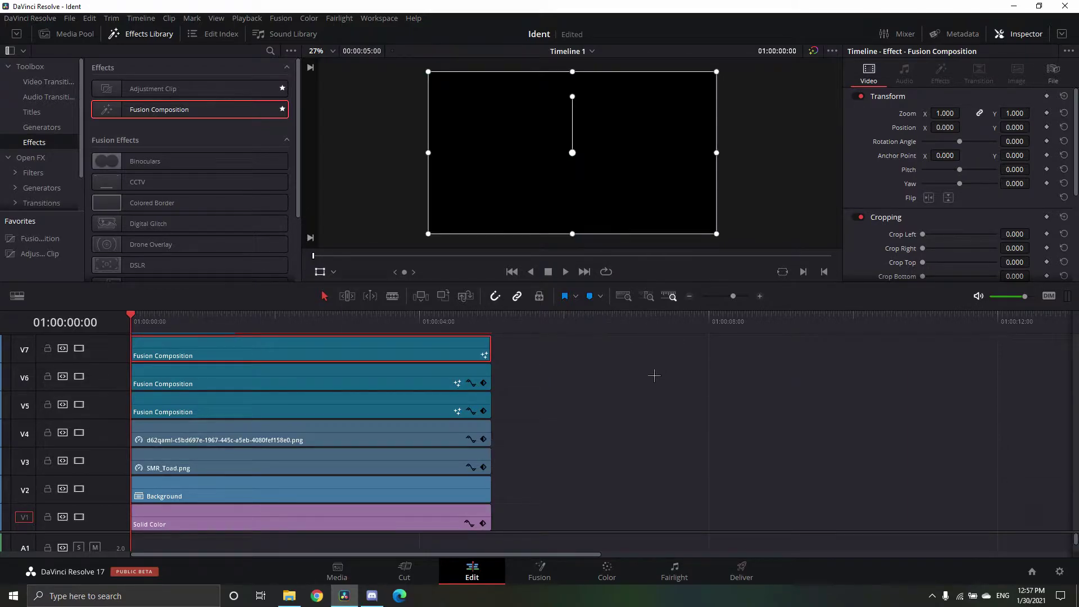
# Step: Open the new composition in Fusion and add a Text+ node connected to MediaOut1
pyautogui.click(540, 573)
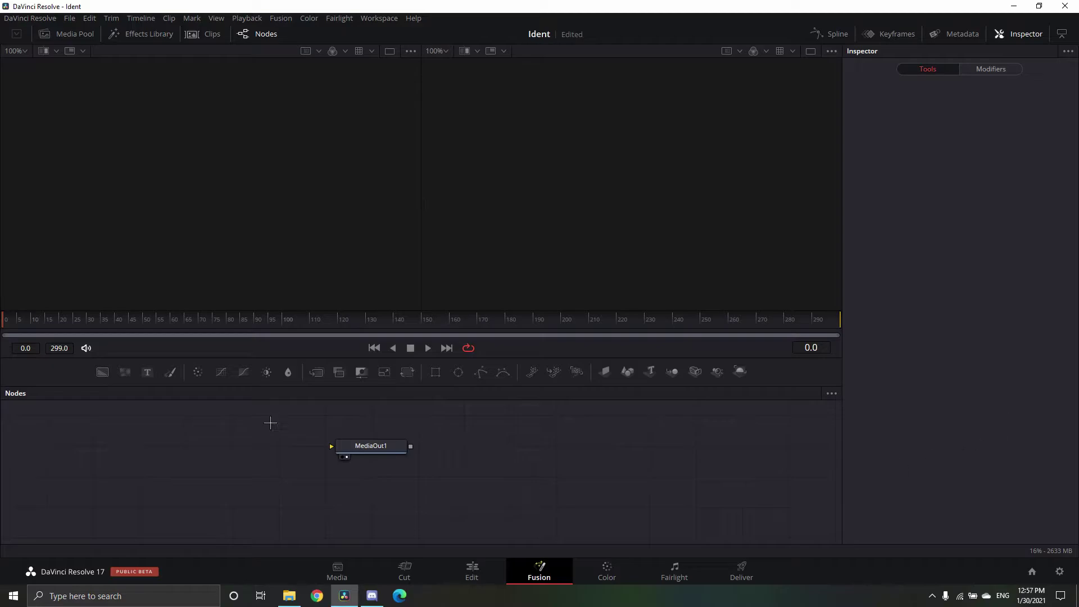
pyautogui.hotkey('ctrl', 's')
pyautogui.moveTo(345, 450); pyautogui.dragTo(530, 459)
pyautogui.moveTo(147, 373); pyautogui.dragTo(522, 463)
pyautogui.moveTo(197, 471); pyautogui.dragTo(262, 470)
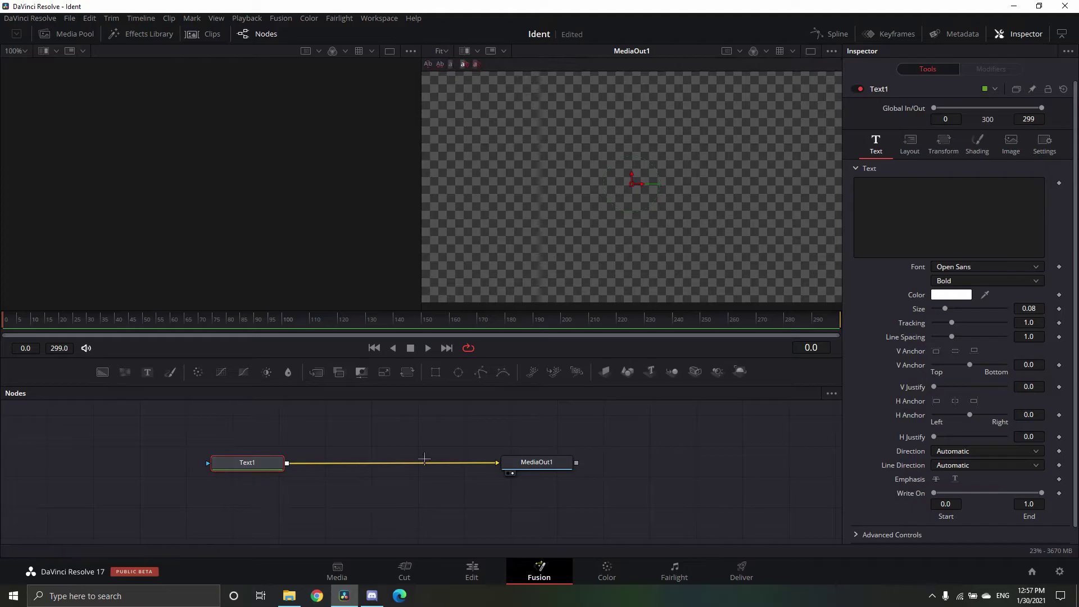
# Step: Enter the editor's alias as the text and set its font to Ninja Naruto Regular
pyautogui.click(871, 199)
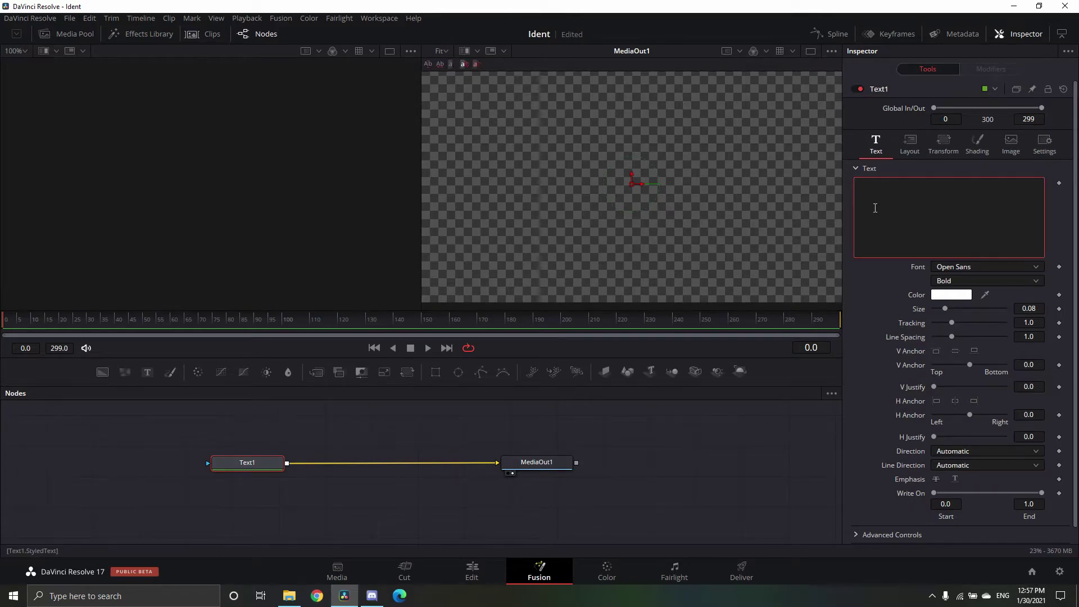
pyautogui.write('Toadlyy')
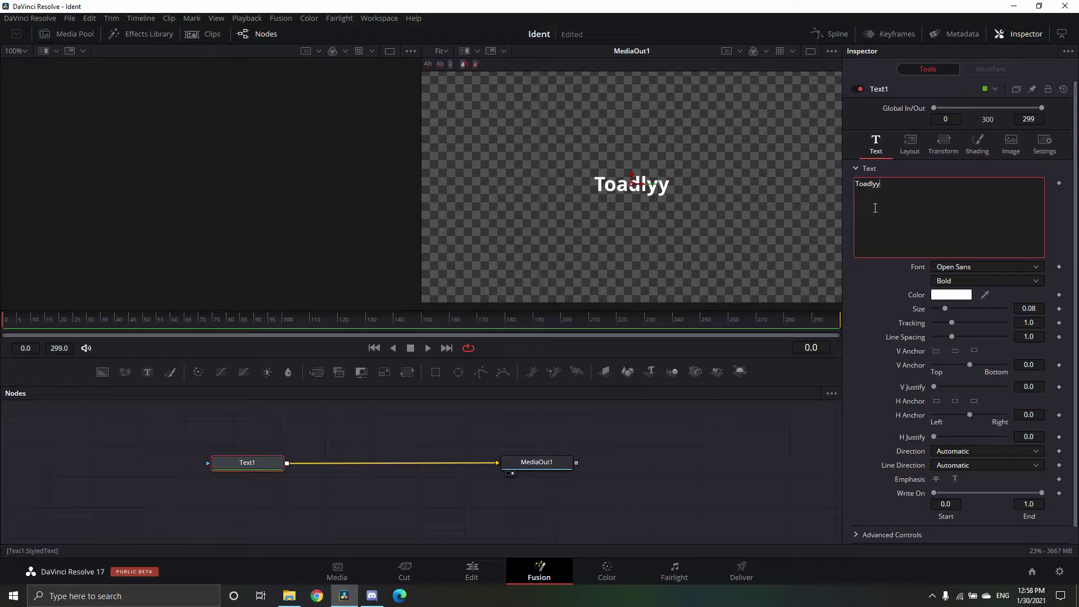
pyautogui.scroll(10, 958, 267)
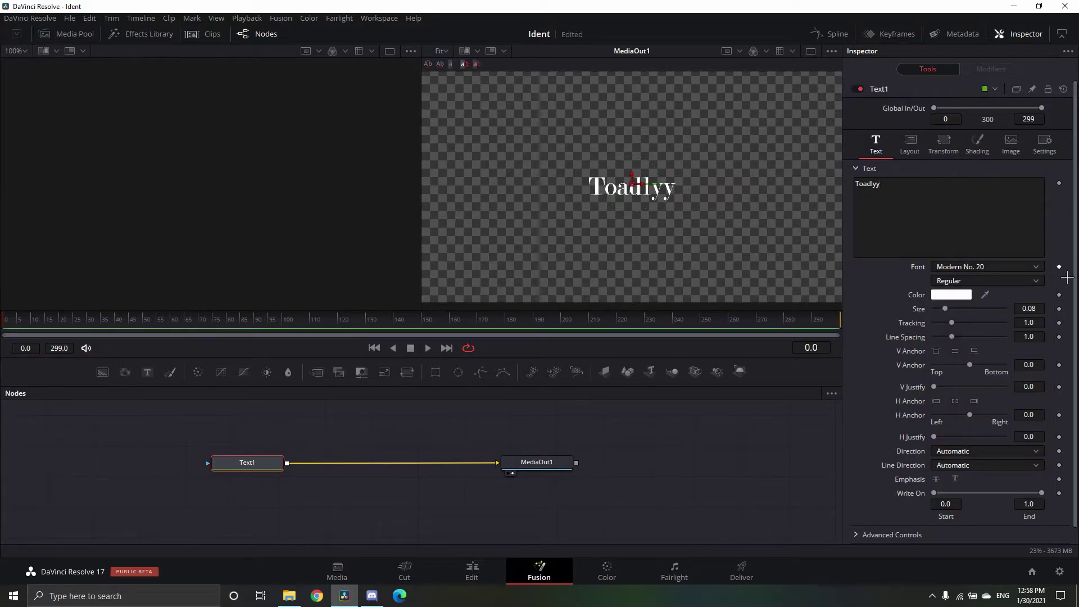
pyautogui.click(1036, 267)
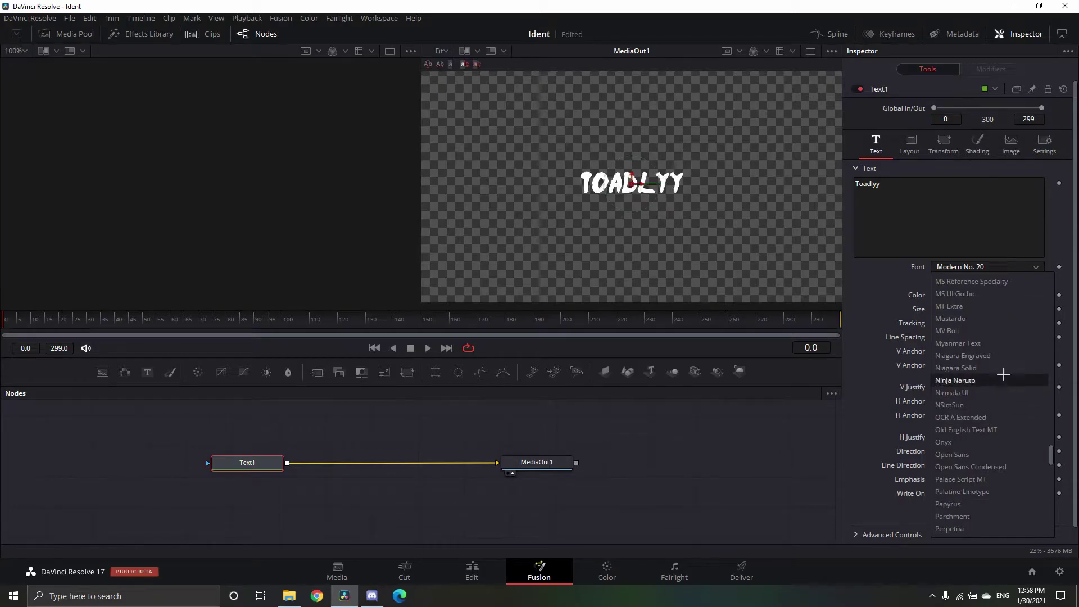
pyautogui.click(991, 387)
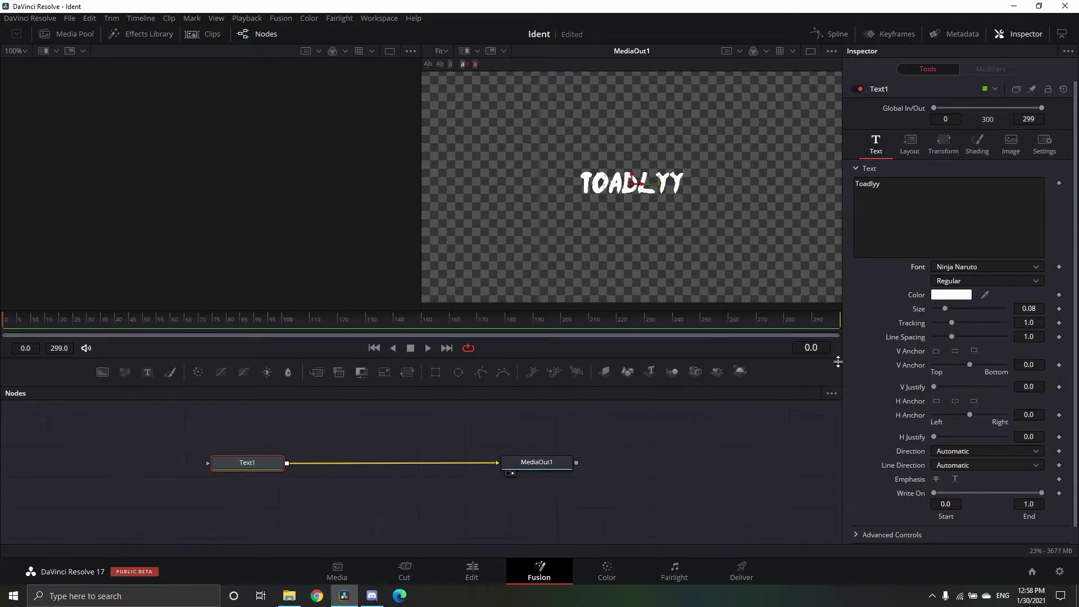
# Step: Insert a Drop Shadow node between Text1 and MediaOut1 with strength 1.0, drop distance 0.0378 and blur 0.472
pyautogui.hotkey('shift', 'space')
pyautogui.write('Drop Shadow')
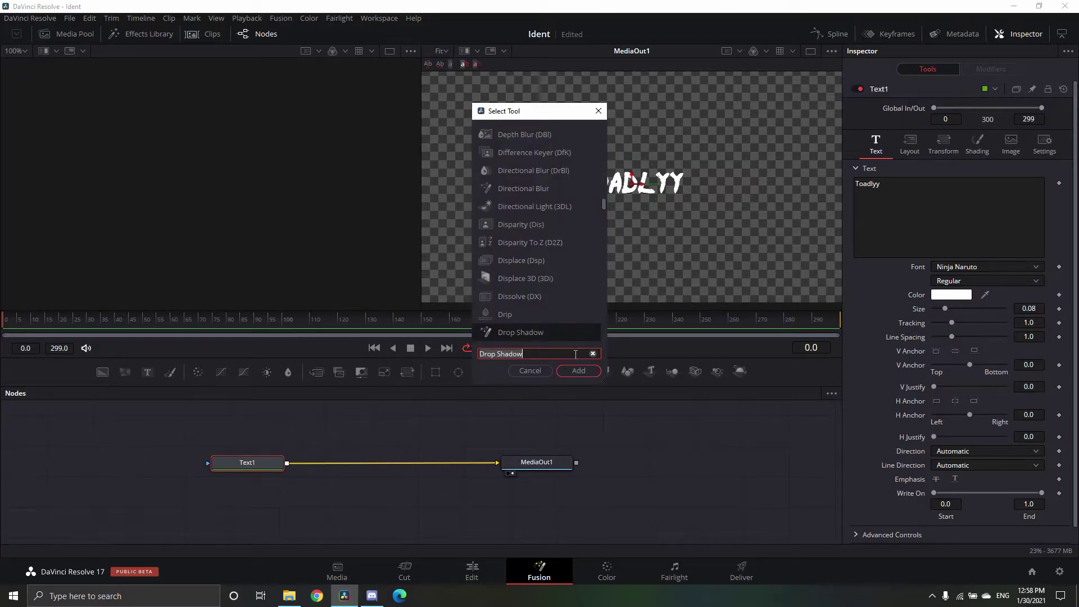
pyautogui.click(589, 372)
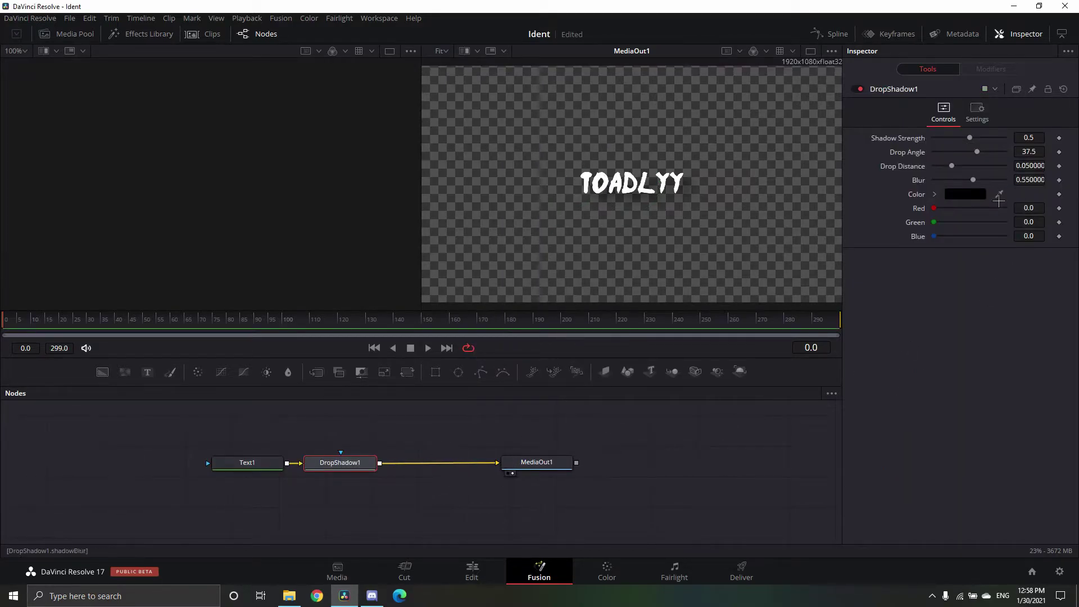
pyautogui.moveTo(985, 138); pyautogui.dragTo(1006, 138)
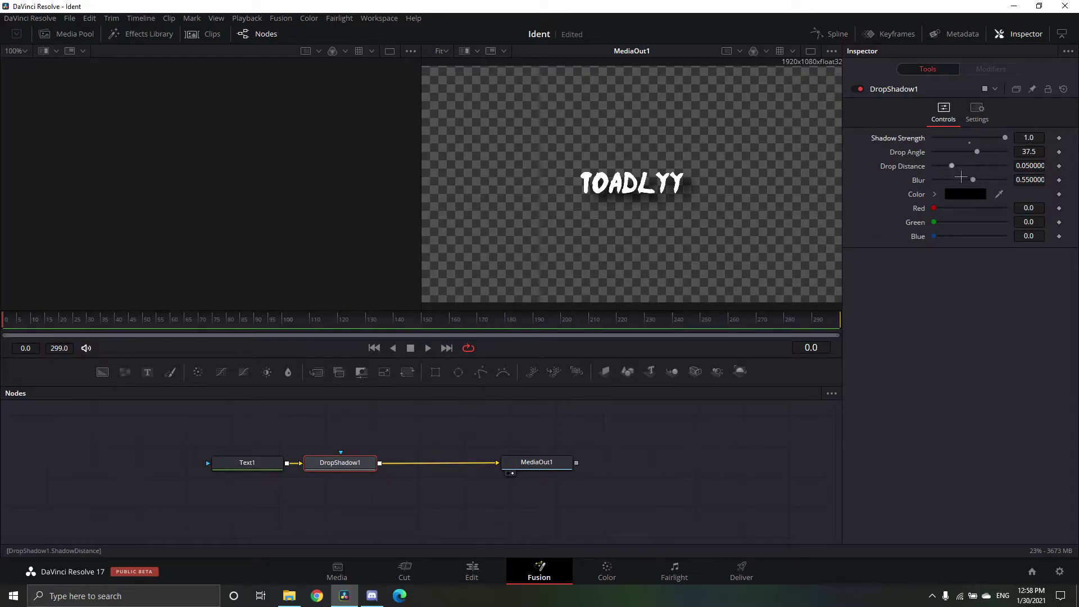
pyautogui.moveTo(951, 166); pyautogui.dragTo(975, 193)
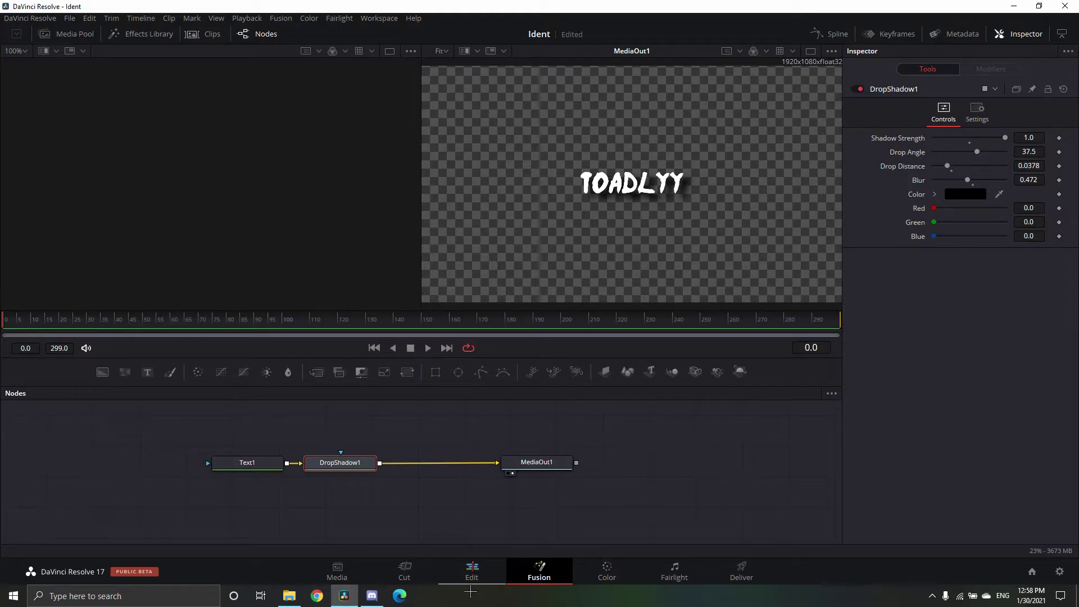
# Step: Position the alias composition between the two text lines, about X -359, Y -217, and reopen it in Fusion
pyautogui.click(473, 570)
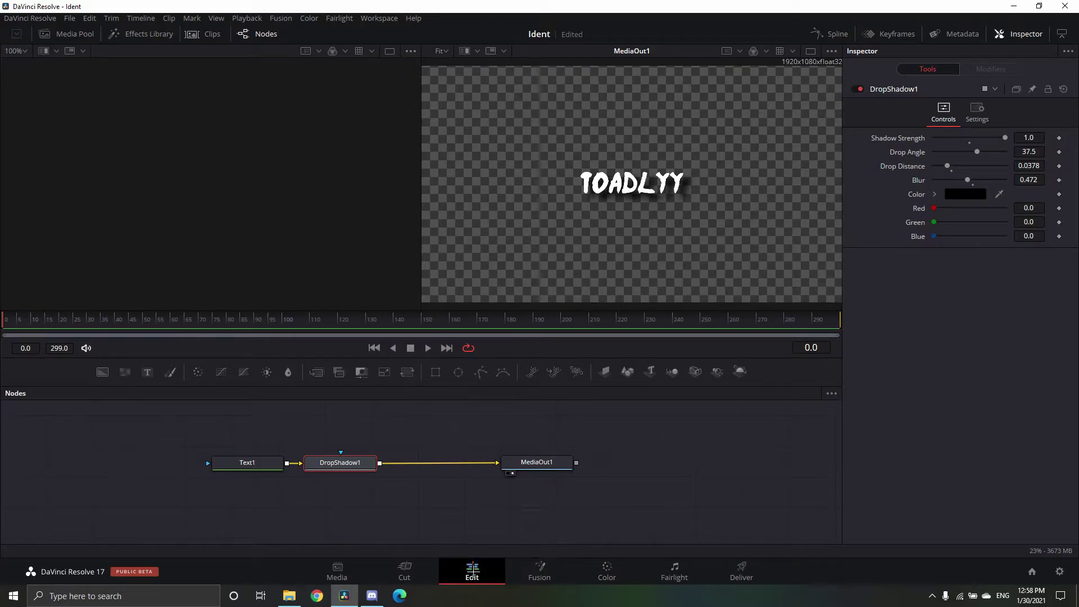
pyautogui.moveTo(608, 186); pyautogui.dragTo(565, 205)
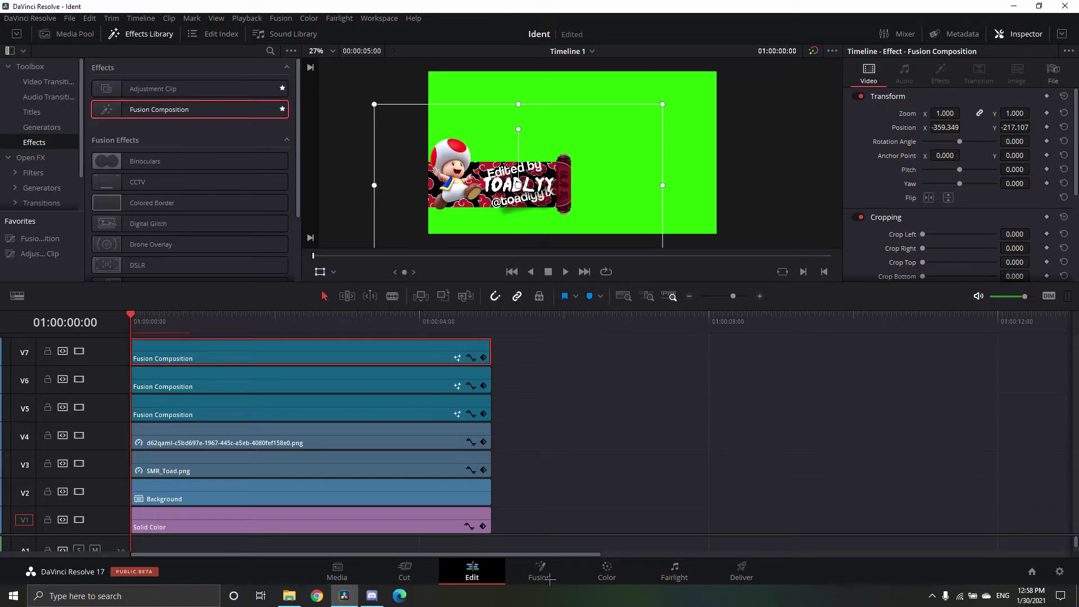
pyautogui.click(548, 578)
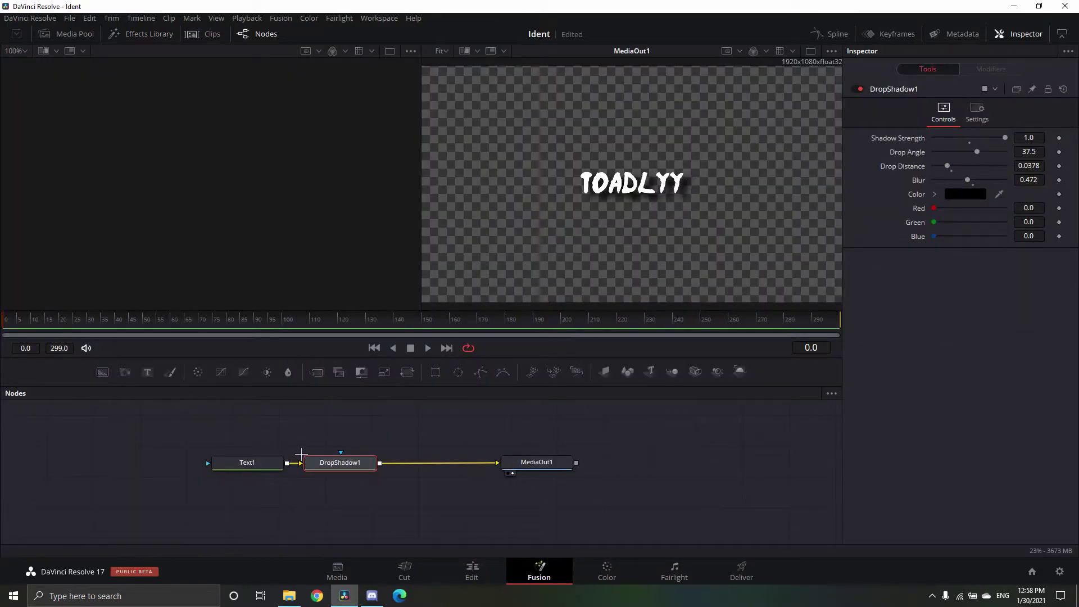
# Step: Rotate the alias text slightly counterclockwise in Fusion, checking its tilt against the other titles on the timeline
pyautogui.click(259, 468)
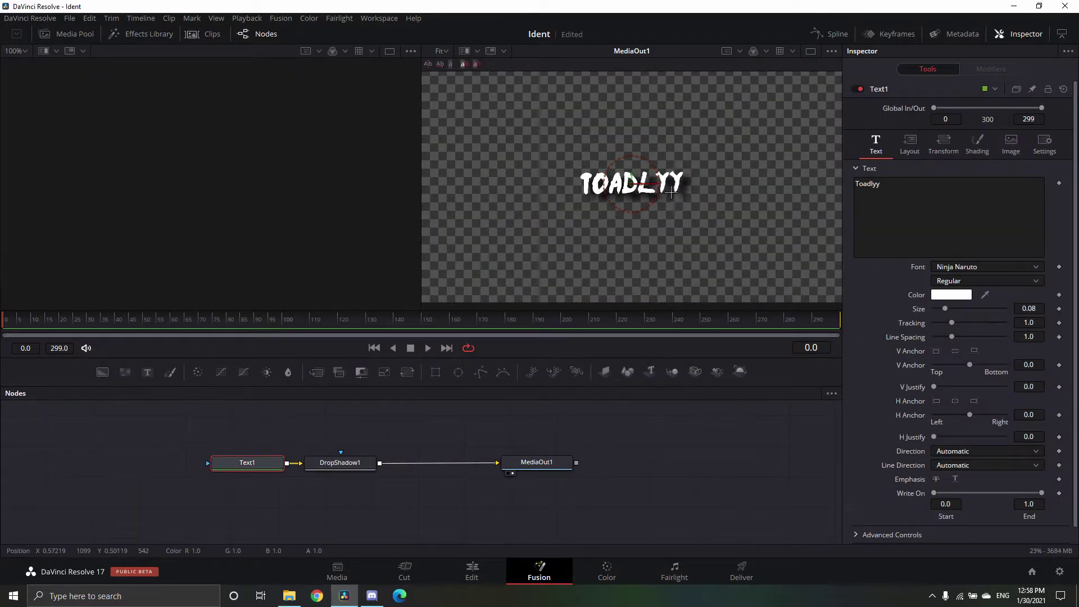
pyautogui.moveTo(672, 193); pyautogui.dragTo(674, 190)
pyautogui.click(472, 571)
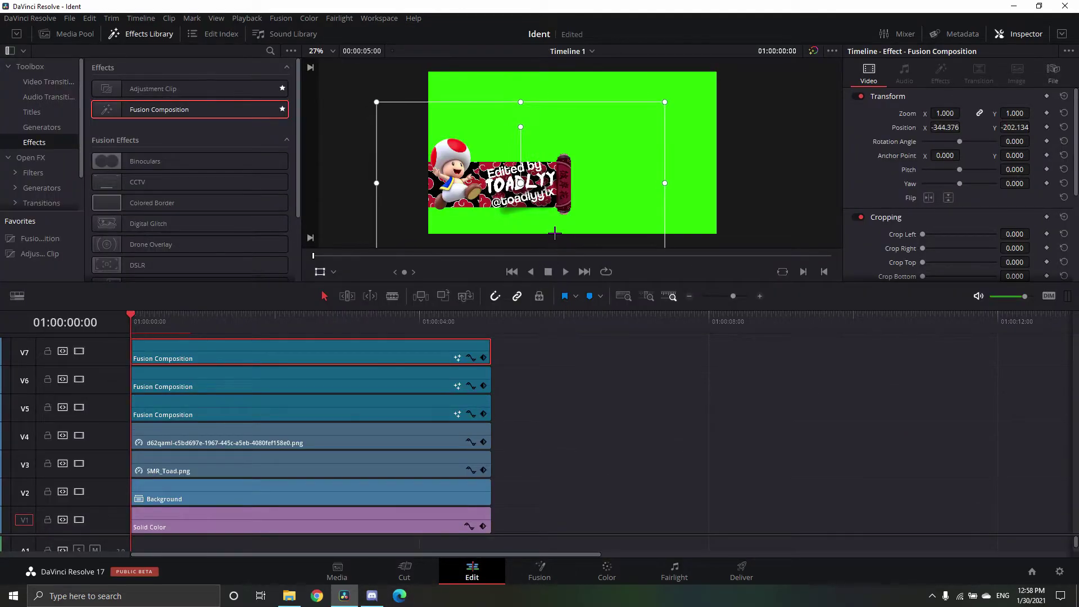
pyautogui.click(540, 570)
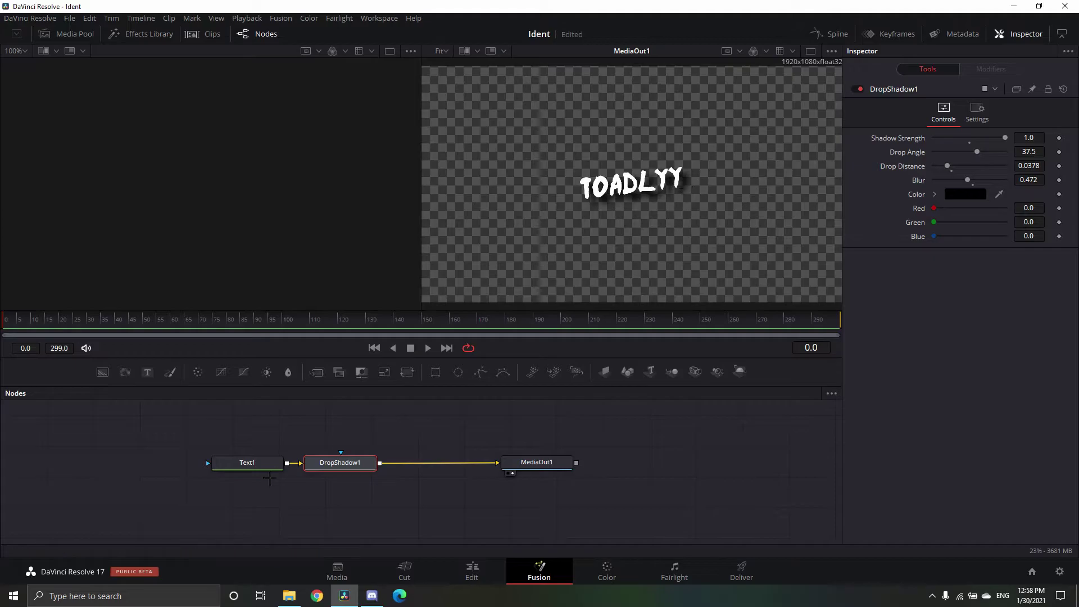
pyautogui.click(250, 462)
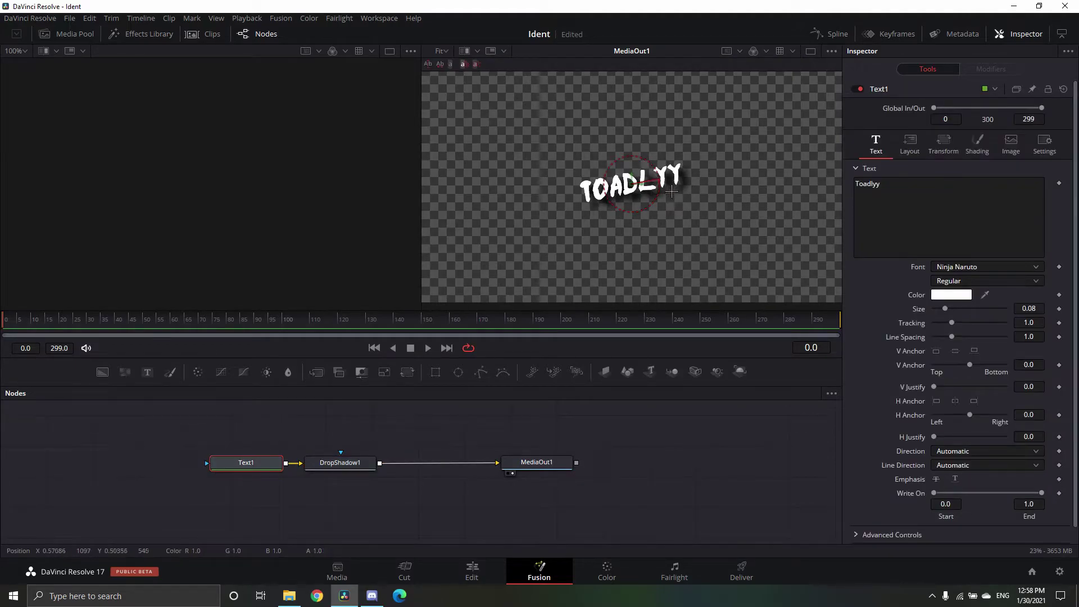
pyautogui.click(472, 570)
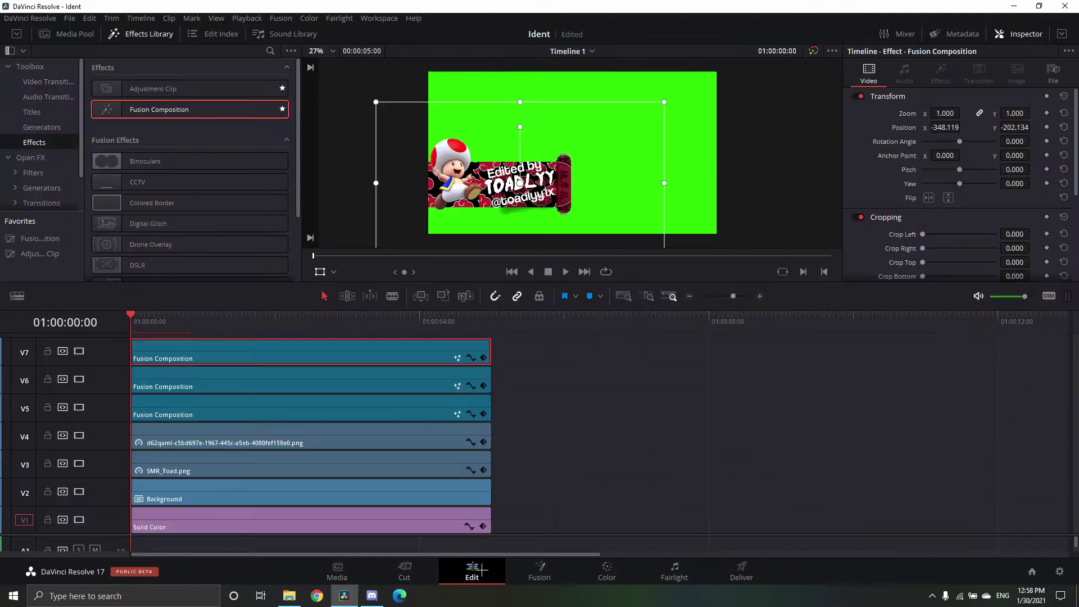
pyautogui.click(539, 571)
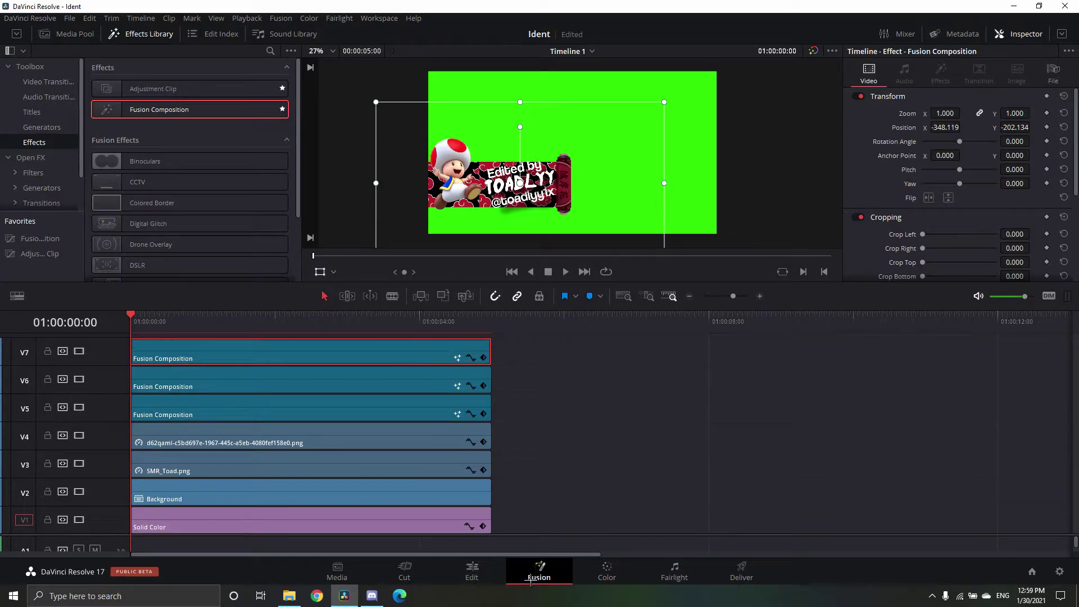
pyautogui.click(666, 196)
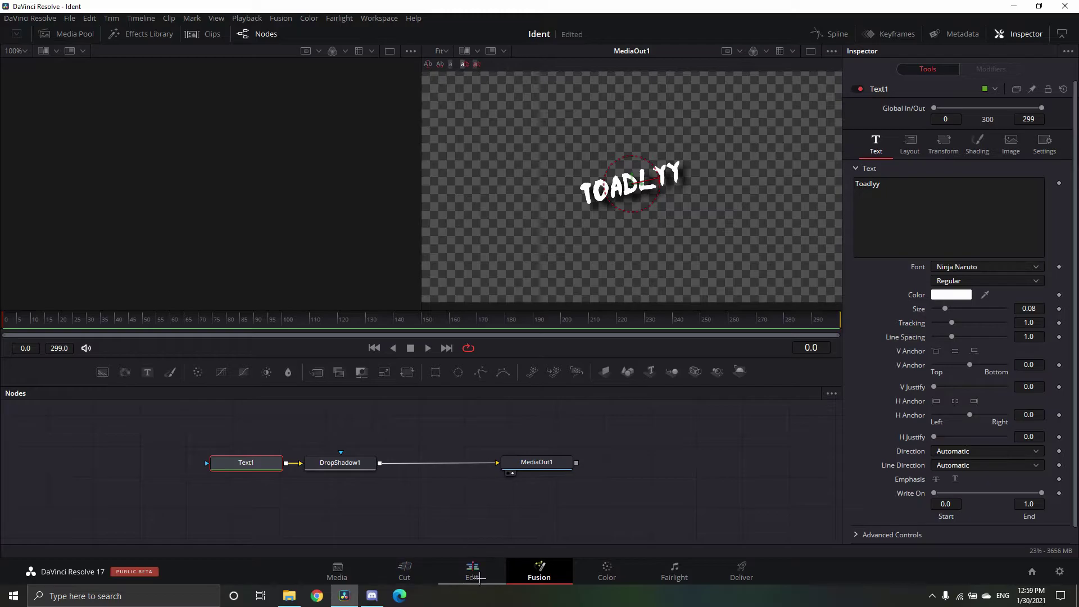
pyautogui.click(459, 570)
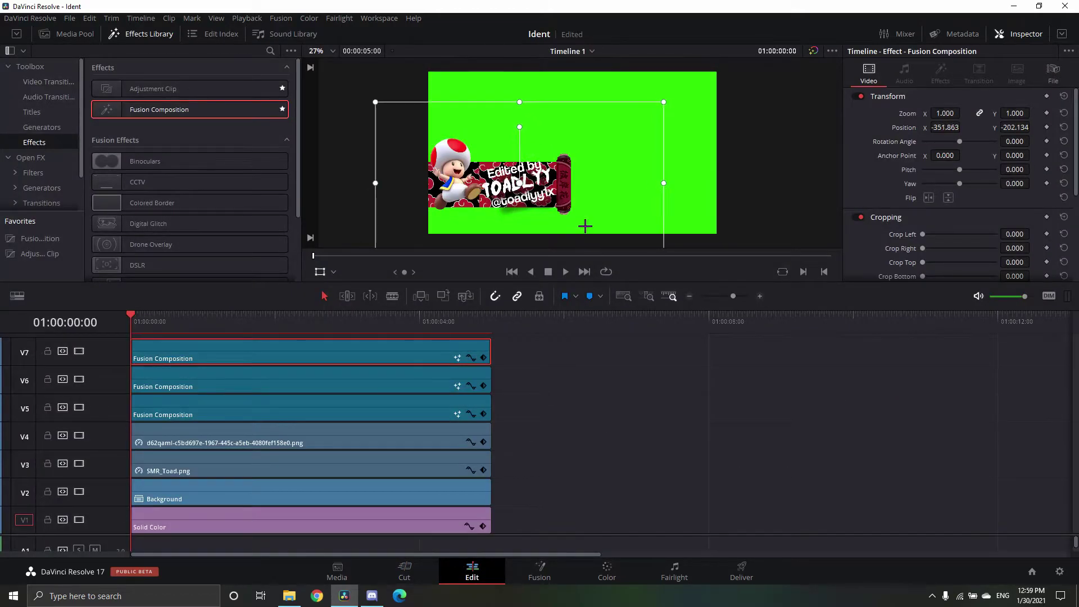
# Step: Play back the assembled ident graphic and return the playhead to the timeline start
pyautogui.click(543, 442)
pyautogui.press('space')
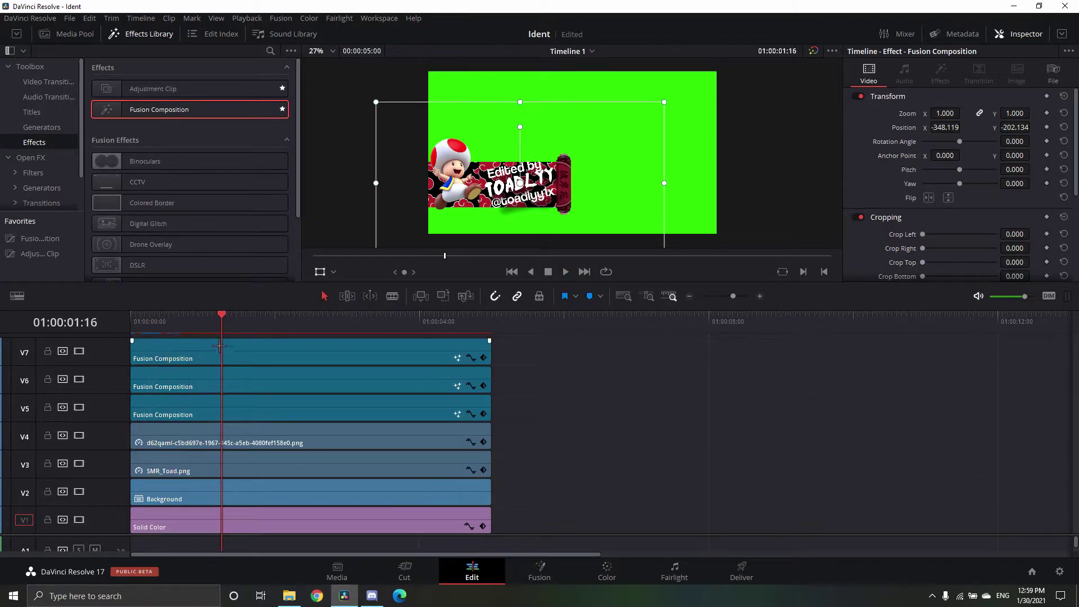
pyautogui.press('space')
pyautogui.press('Home')
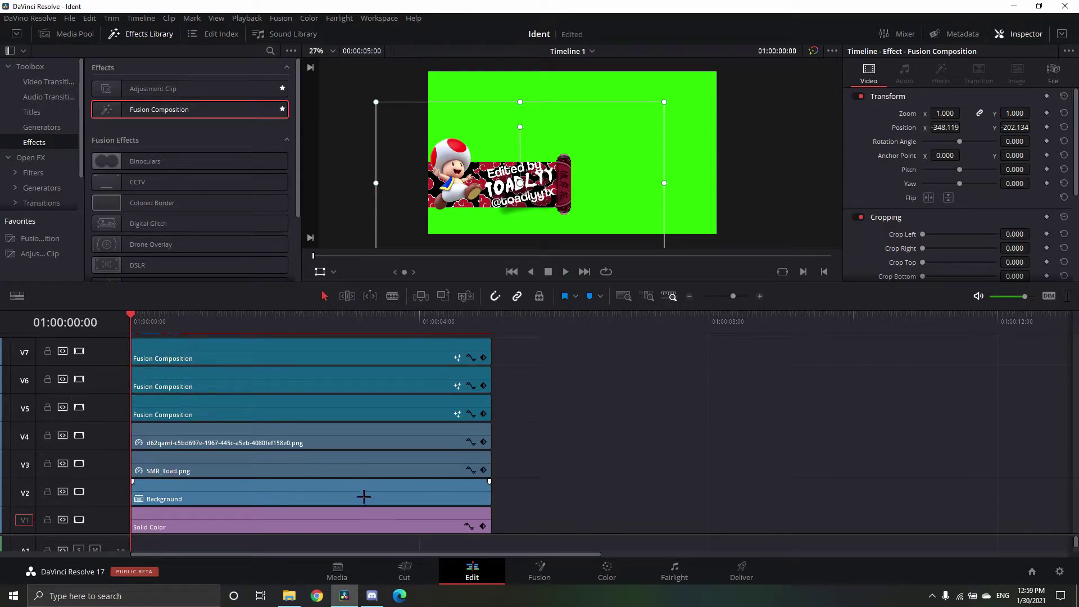
# Step: Combine the Background, SMR_Toad.png and three Fusion Composition clips into a compound clip named lednttd;'fa,f, leaving out the scroll image
pyautogui.click(185, 506)
pyautogui.keyDown('ctrl'); pyautogui.click(191, 478); pyautogui.keyUp('ctrl')
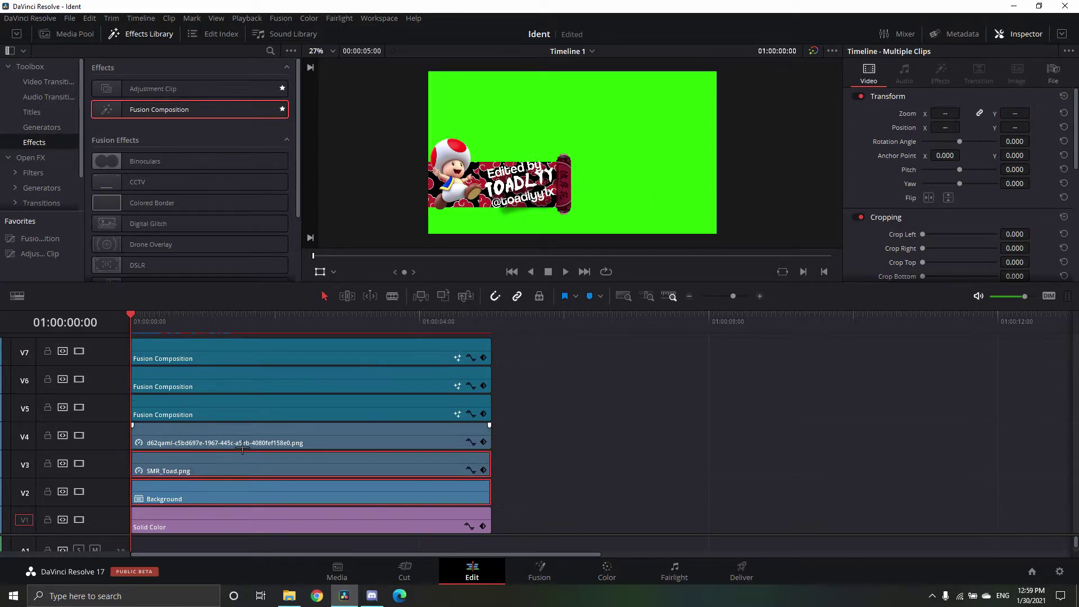
pyautogui.keyDown('ctrl'); pyautogui.click(222, 416); pyautogui.keyUp('ctrl')
pyautogui.keyDown('ctrl'); pyautogui.click(224, 388); pyautogui.keyUp('ctrl')
pyautogui.keyDown('ctrl'); pyautogui.click(225, 363); pyautogui.keyUp('ctrl')
pyautogui.rightClick(302, 389)
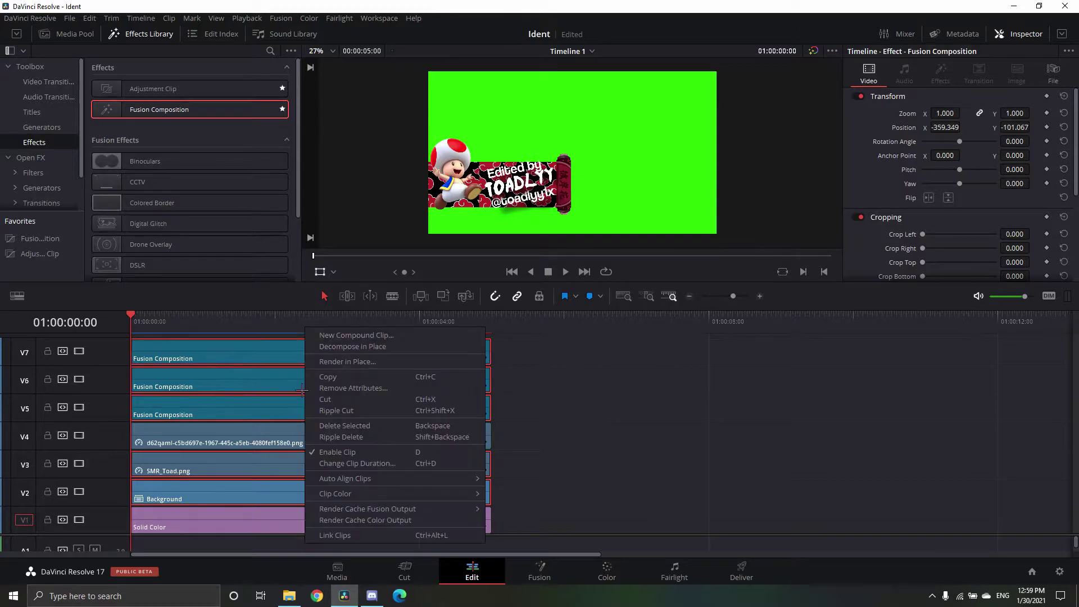
pyautogui.press('Escape')
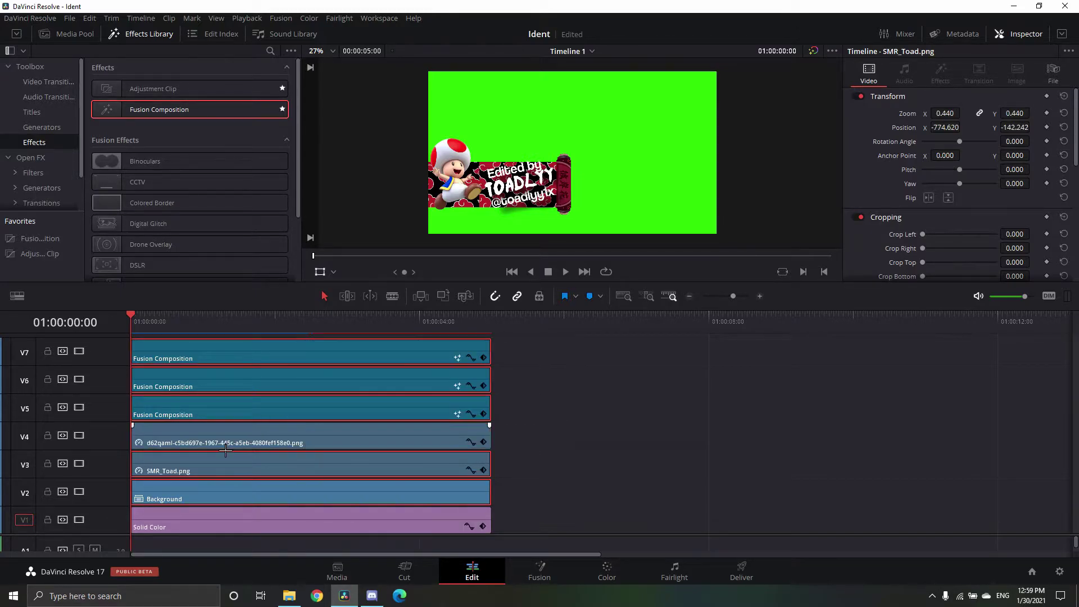
pyautogui.rightClick(231, 418)
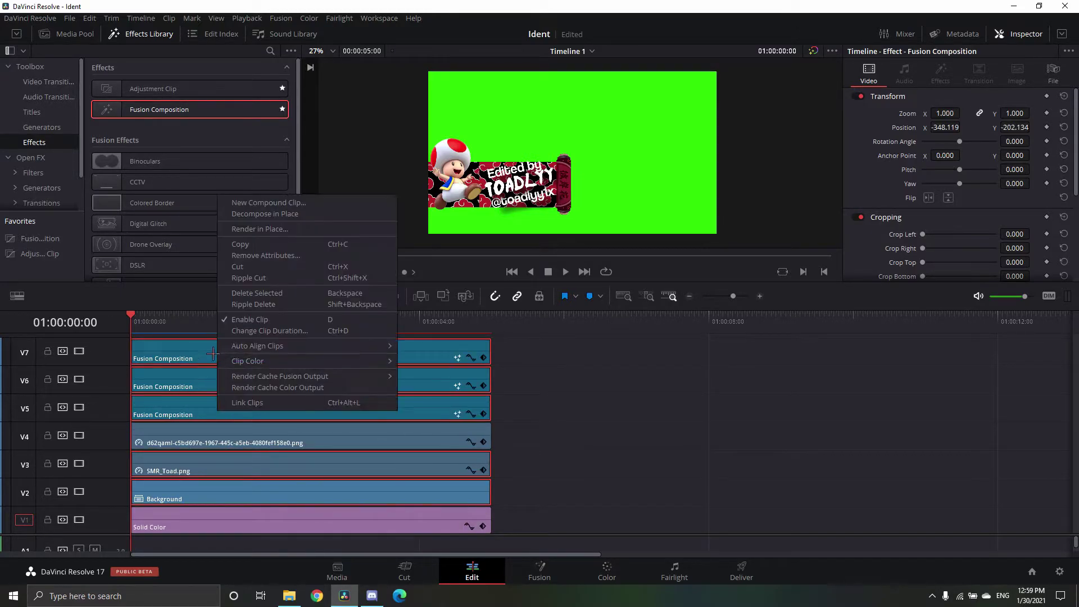
pyautogui.click(302, 206)
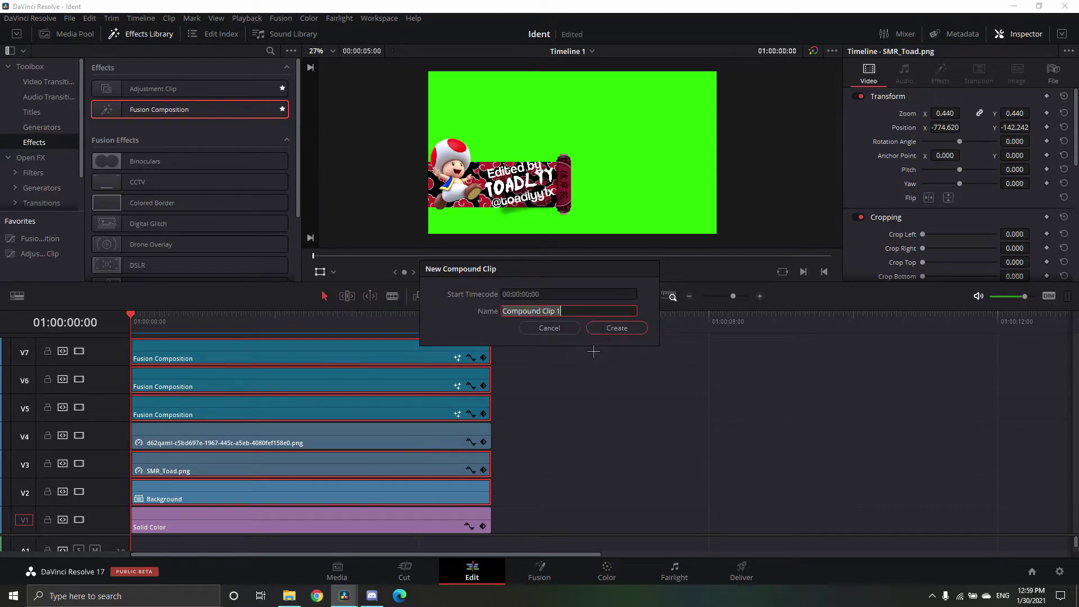
pyautogui.press('BackSpace')
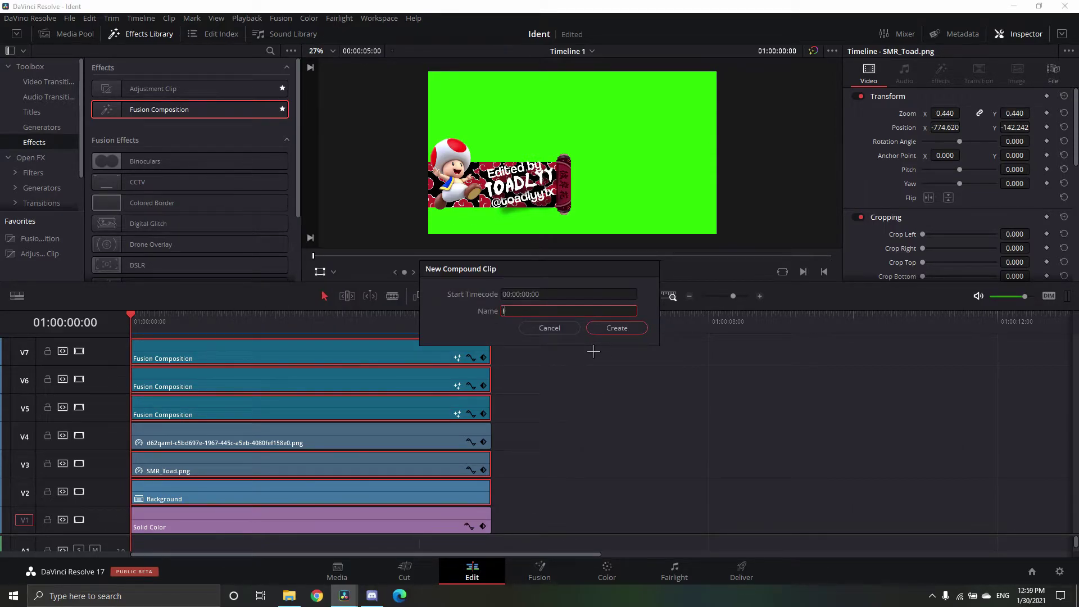
pyautogui.click(617, 332)
# Step: Move the scroll image clip down to track V3, directly above the compound clip and starting with it
pyautogui.moveTo(186, 447); pyautogui.dragTo(344, 495)
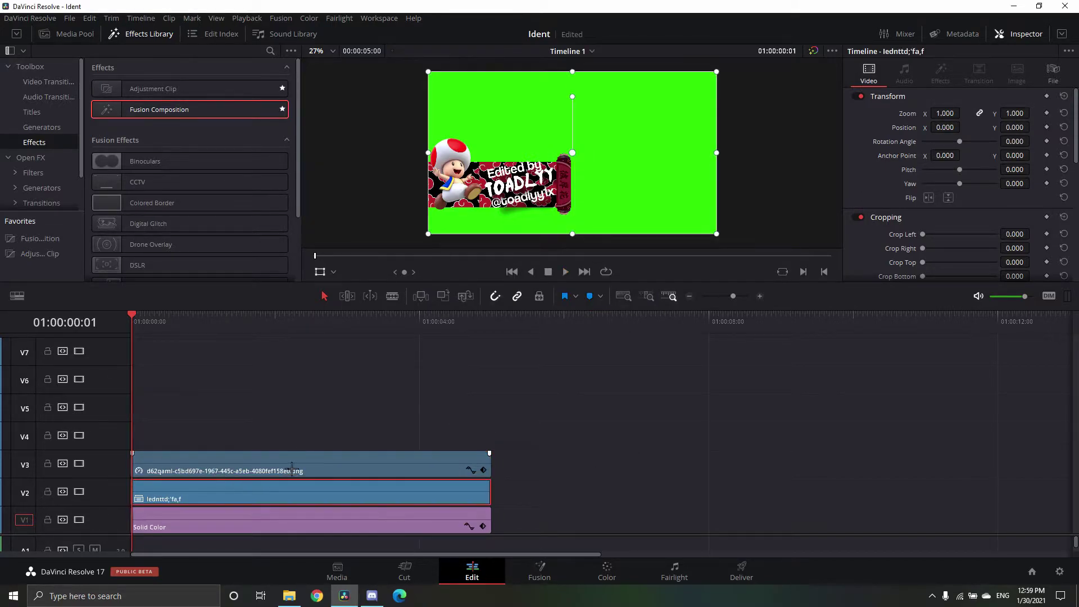
pyautogui.moveTo(216, 472); pyautogui.dragTo(787, 462)
pyautogui.click(397, 500)
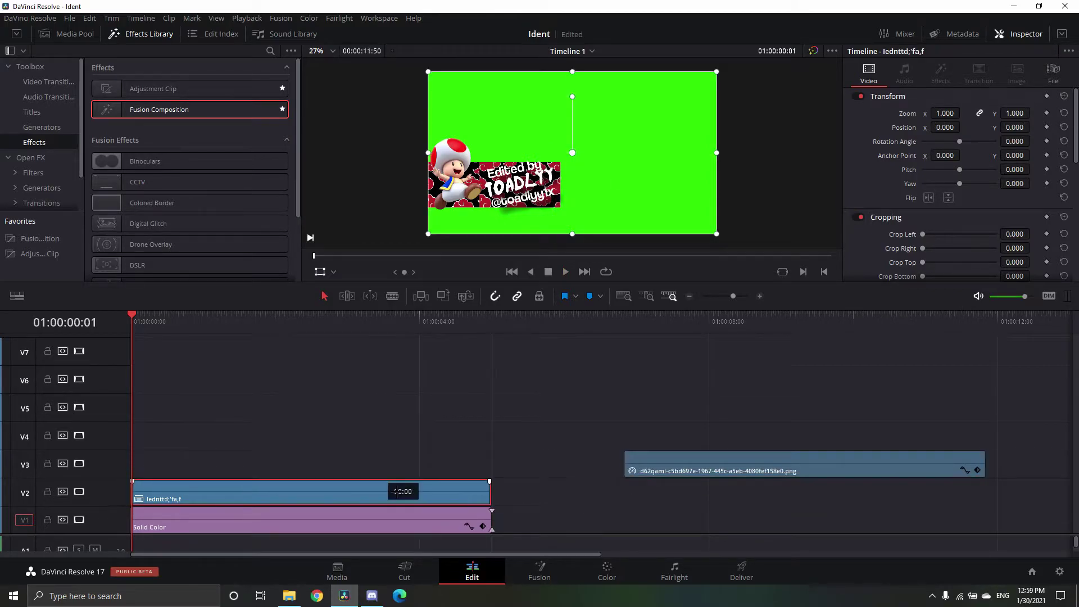
pyautogui.moveTo(748, 454); pyautogui.dragTo(246, 461)
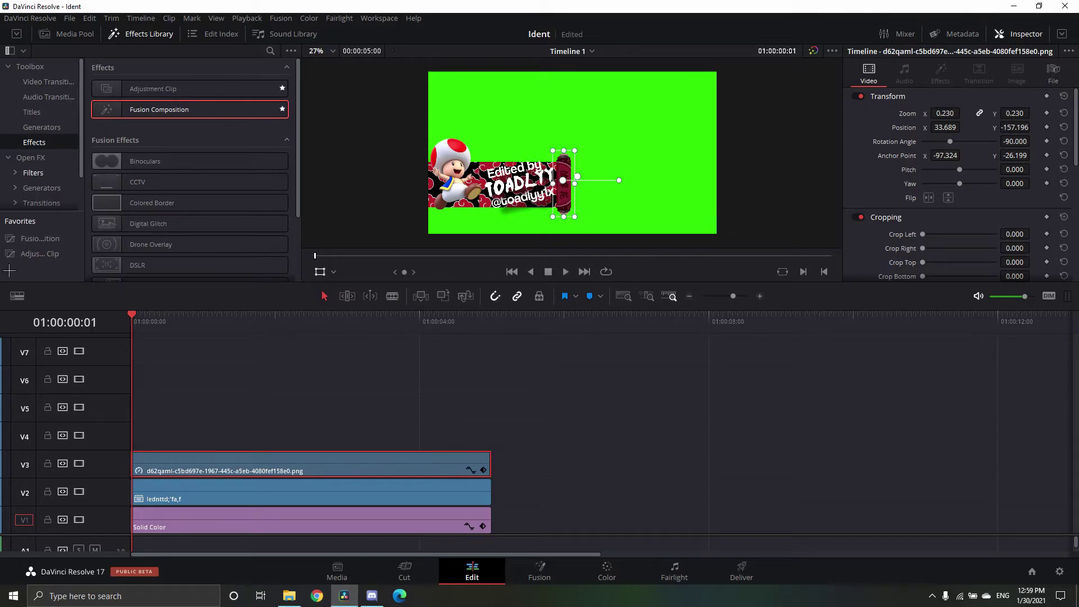
# Step: Trim the scroll image, compound and Solid Color clips to end at 01:00:04:00
pyautogui.click(225, 494)
pyautogui.moveTo(138, 348); pyautogui.dragTo(503, 397)
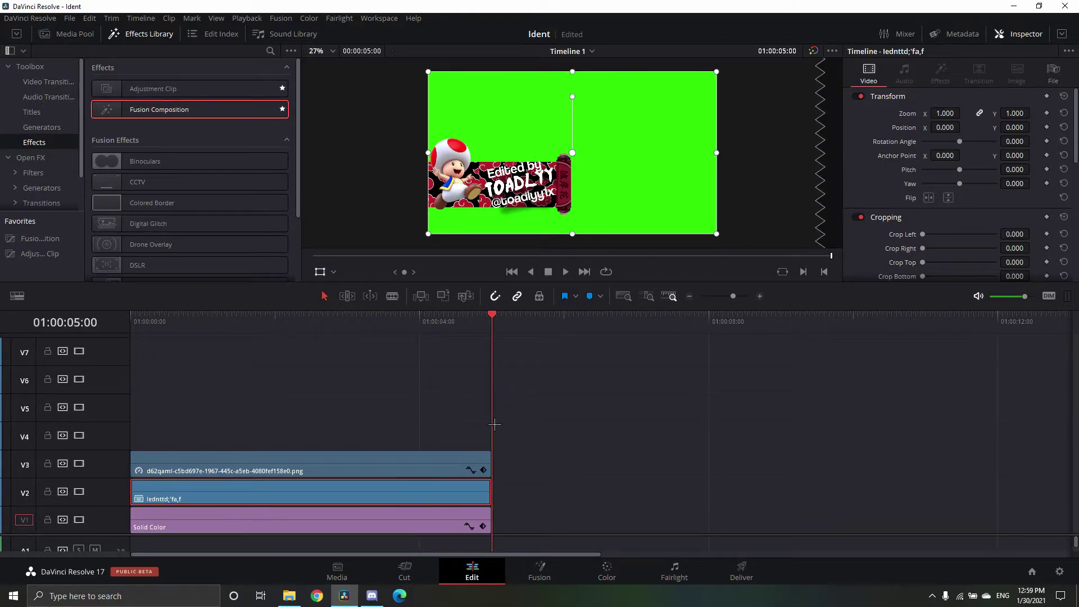
pyautogui.hotkey('shift', 'Left')
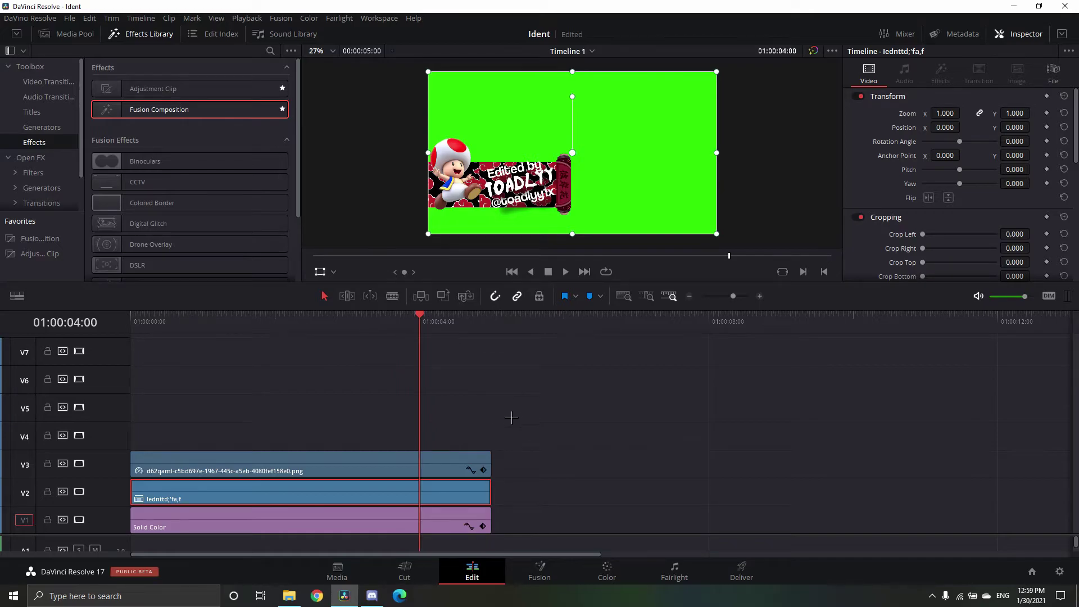
pyautogui.moveTo(489, 467); pyautogui.dragTo(418, 464)
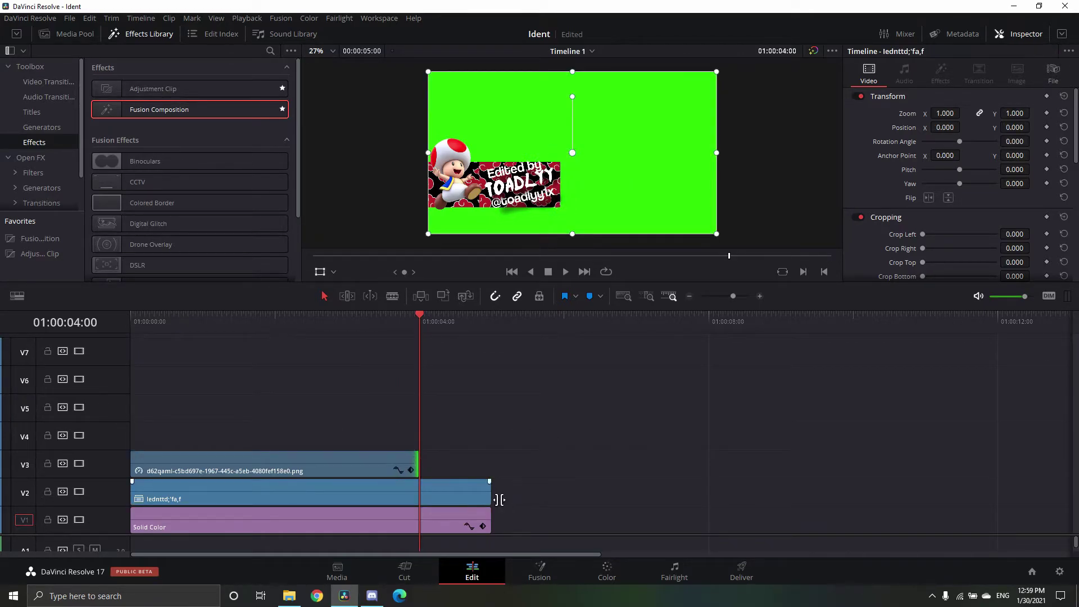
pyautogui.moveTo(500, 499); pyautogui.dragTo(420, 499)
pyautogui.moveTo(489, 526); pyautogui.dragTo(418, 518)
pyautogui.click(427, 487)
# Step: Keyframe the scroll image's position at the timeline start, moved horizontally just outside the frame's left edge at X -945.311
pyautogui.moveTo(427, 326); pyautogui.dragTo(58, 331)
pyautogui.click(564, 182)
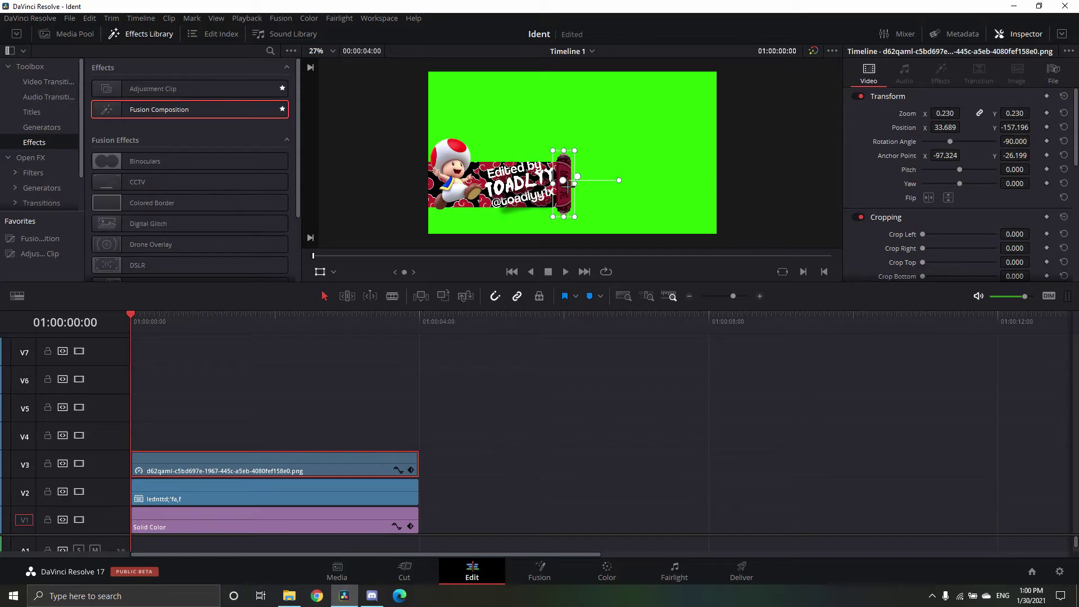
pyautogui.moveTo(569, 185); pyautogui.dragTo(416, 186)
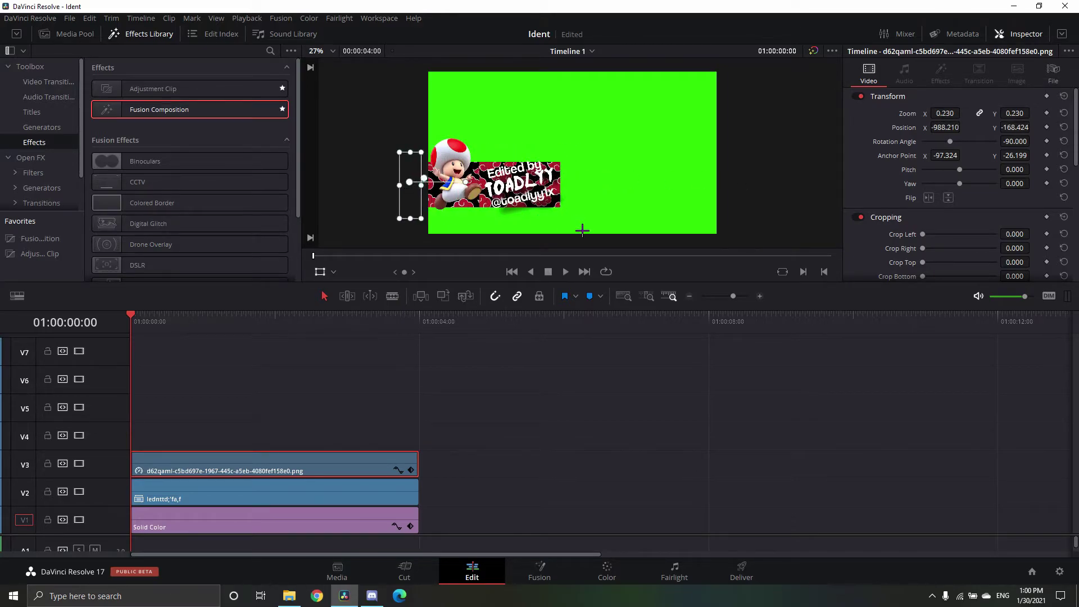
pyautogui.hotkey('ctrl', 'z')
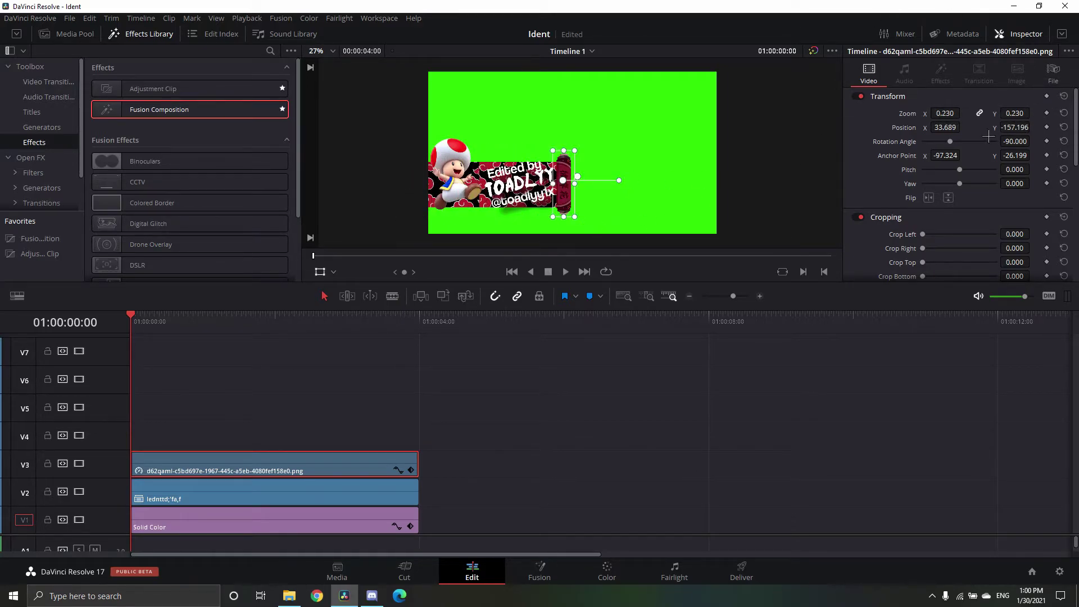
pyautogui.moveTo(563, 181); pyautogui.dragTo(415, 181)
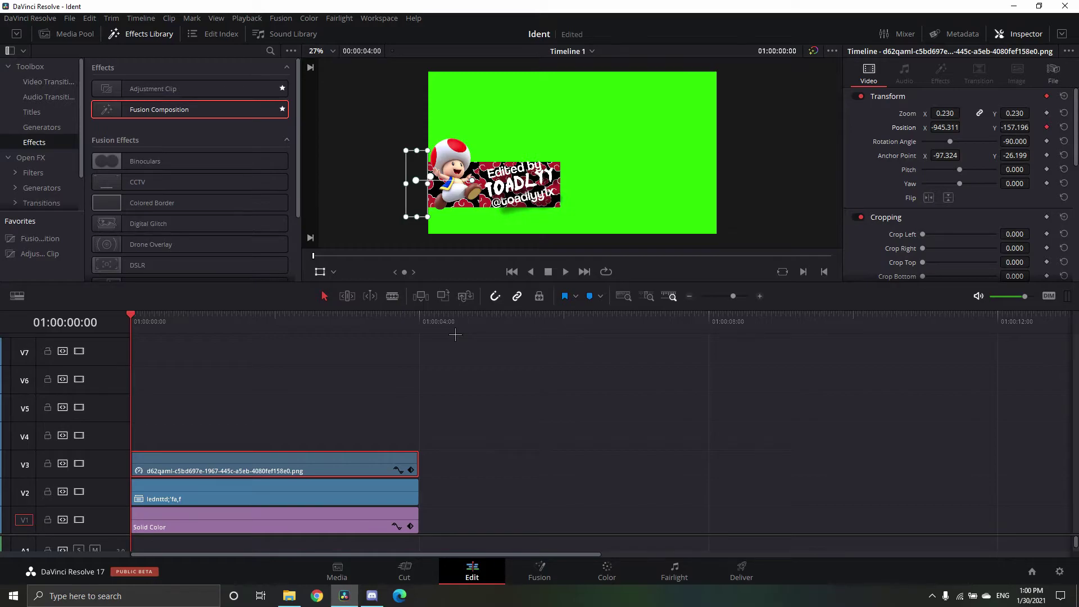
# Step: Keyframe the scroll image's position X at 51.689 at 01:00:01:10, at the wallpaper strip's right end
pyautogui.hotkey('shift', 'Right')
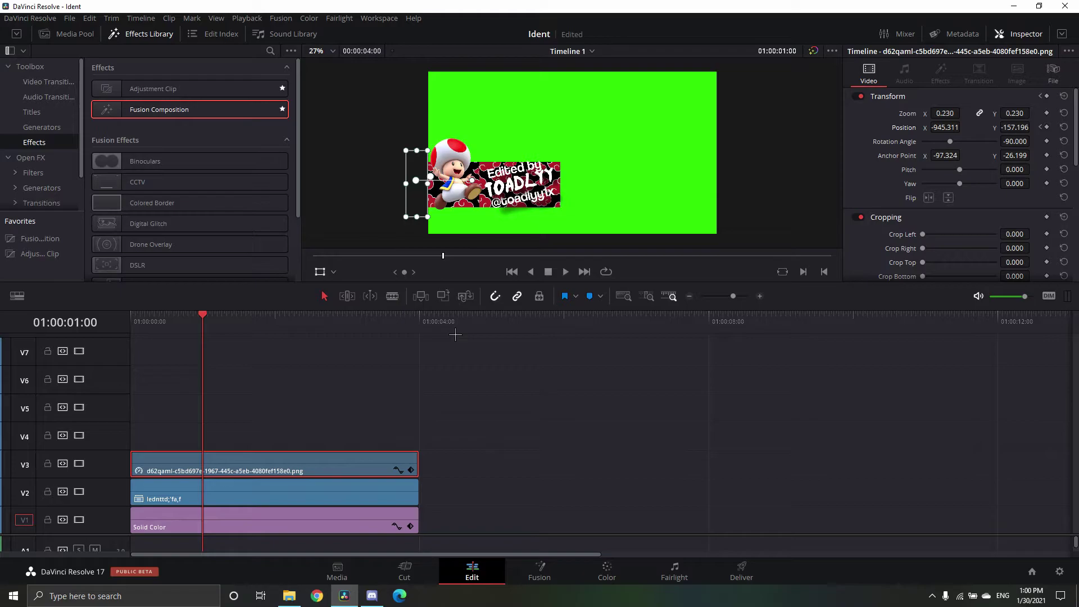
pyautogui.press('Right')
pyautogui.press('Right')
pyautogui.press('Right')
pyautogui.press('Right')
pyautogui.press('Right')
pyautogui.press('Right')
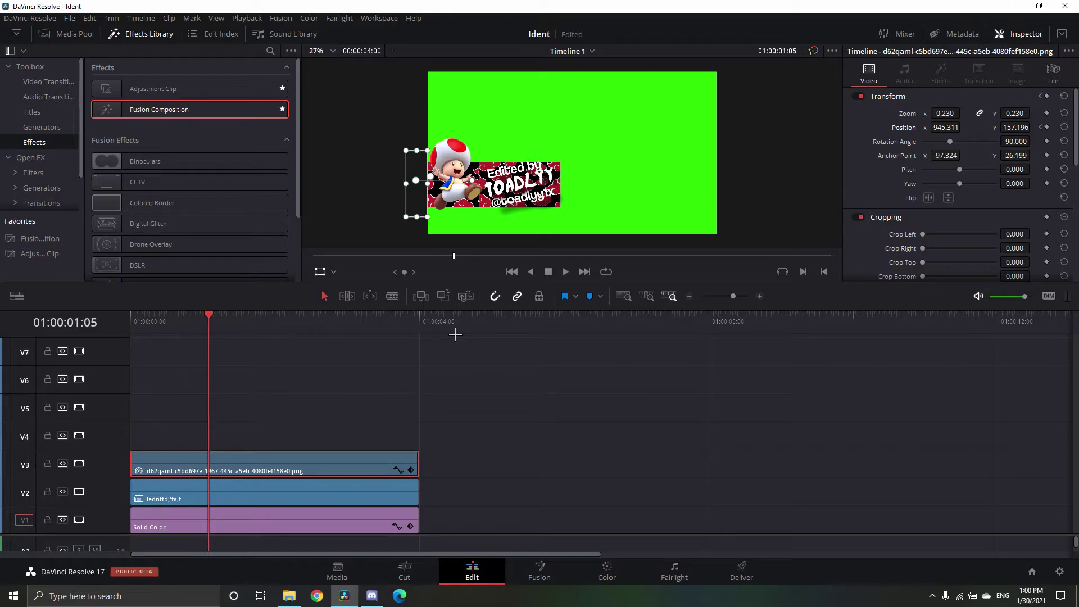
pyautogui.press('Right')
pyautogui.press('Right')
pyautogui.press('Right')
pyautogui.press('Right')
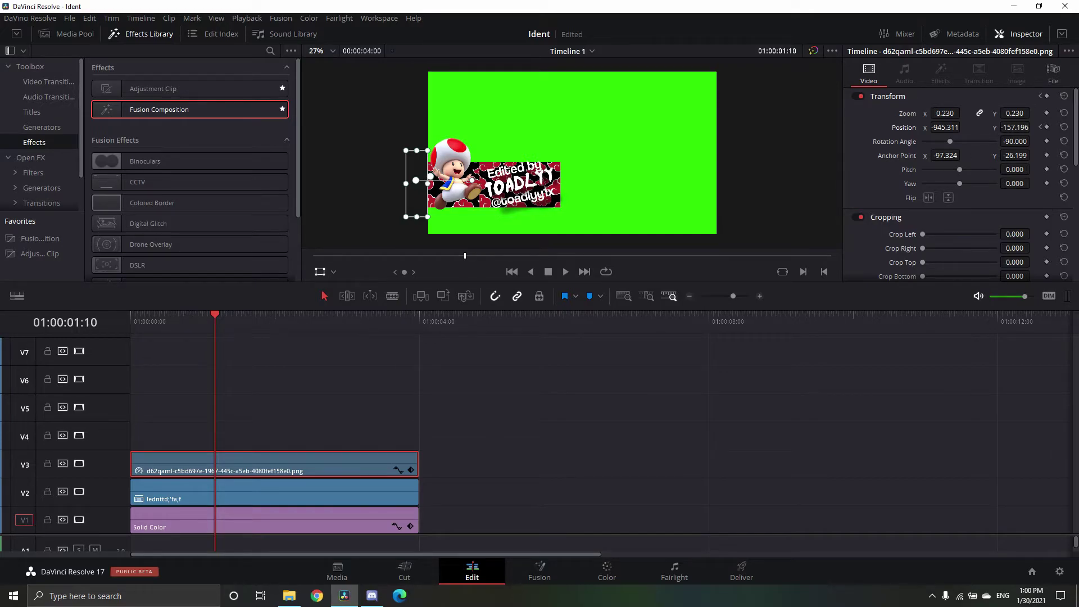
pyautogui.moveTo(963, 127); pyautogui.dragTo(962, 127)
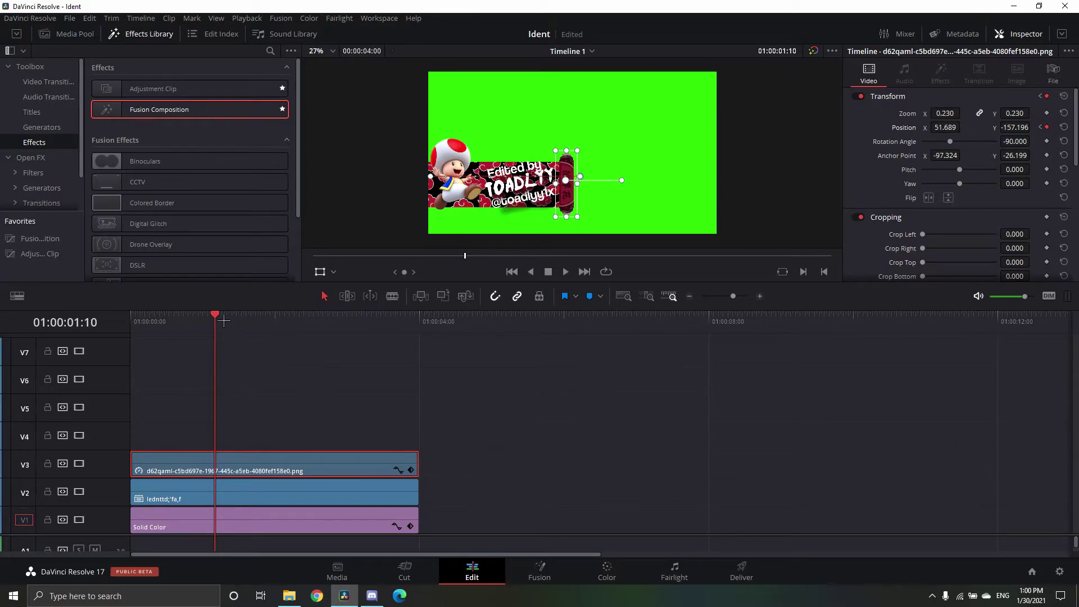
# Step: Play the scroll image's slide-in animation from the timeline start
pyautogui.moveTo(223, 321); pyautogui.dragTo(107, 356)
pyautogui.press('space')
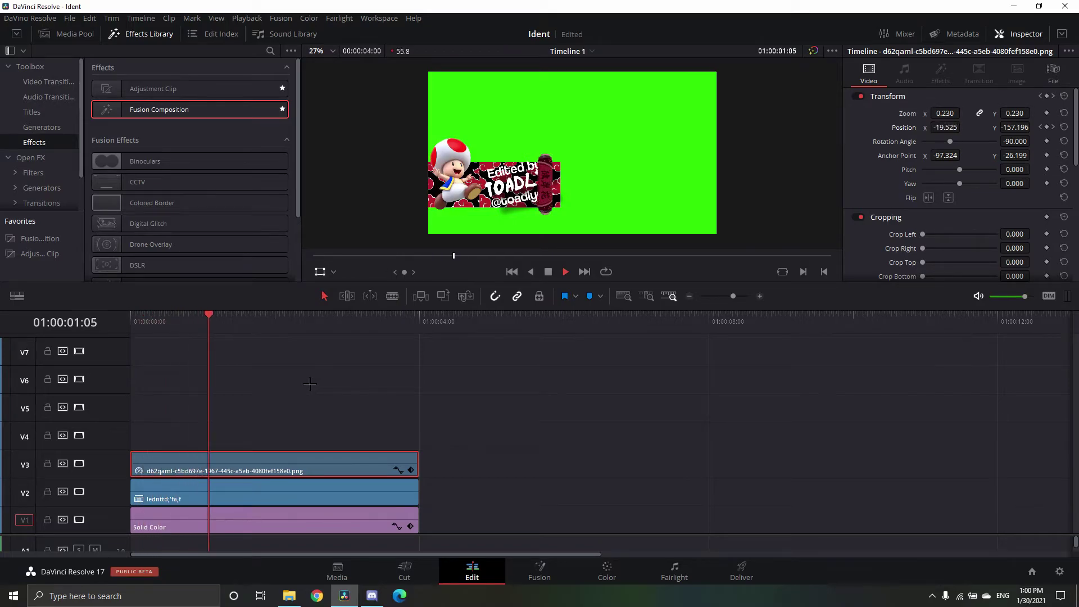
pyautogui.press('Home')
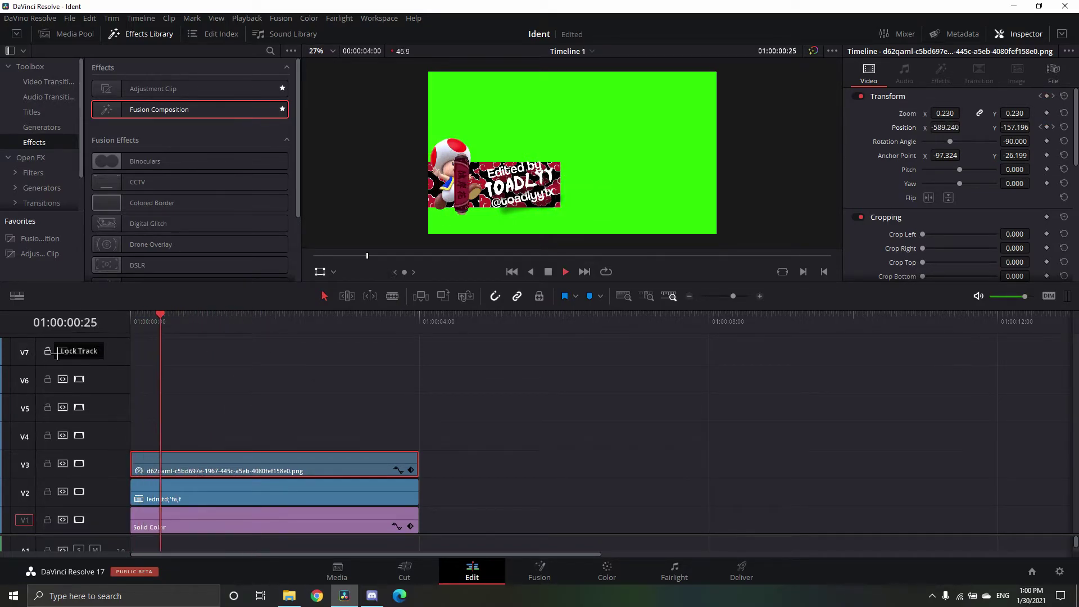
pyautogui.press('space')
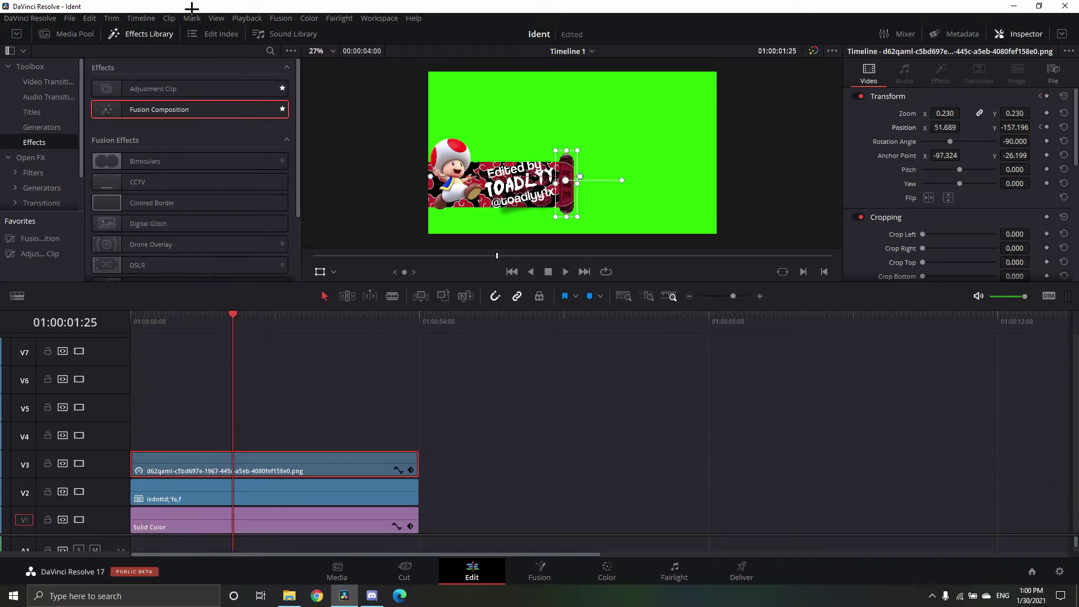
# Step: Lower the Timeline Proxy Mode to quarter resolution for smoother playback
pyautogui.click(247, 18)
pyautogui.moveTo(325, 84)
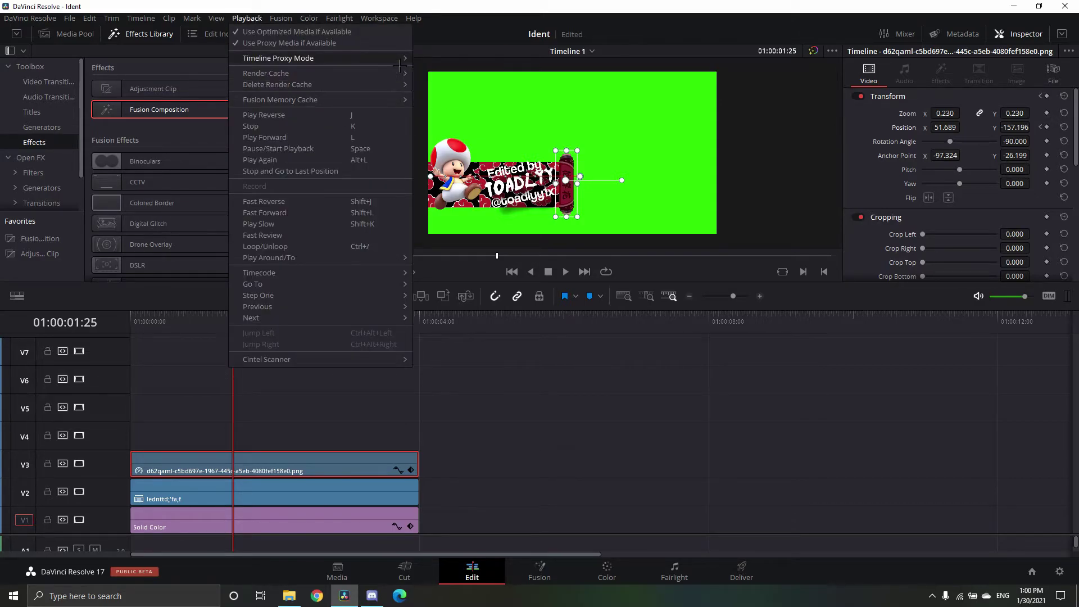
pyautogui.click(745, 243)
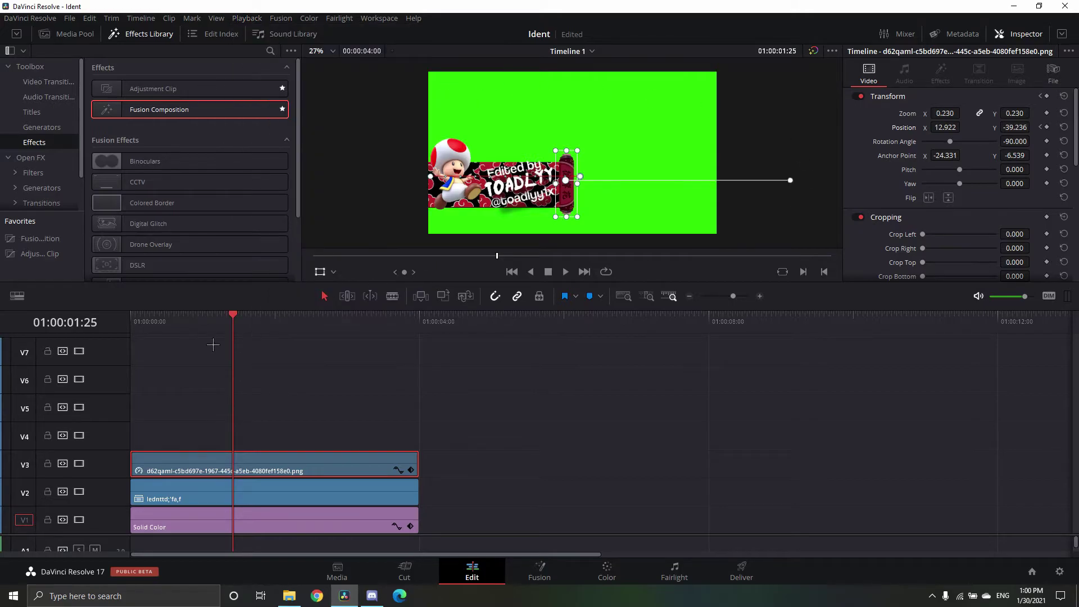
# Step: Replay the scroll image's slide-in from the timeline start and check the clip's keyframe curve
pyautogui.moveTo(239, 346); pyautogui.dragTo(112, 349)
pyautogui.press('Home')
pyautogui.press('space')
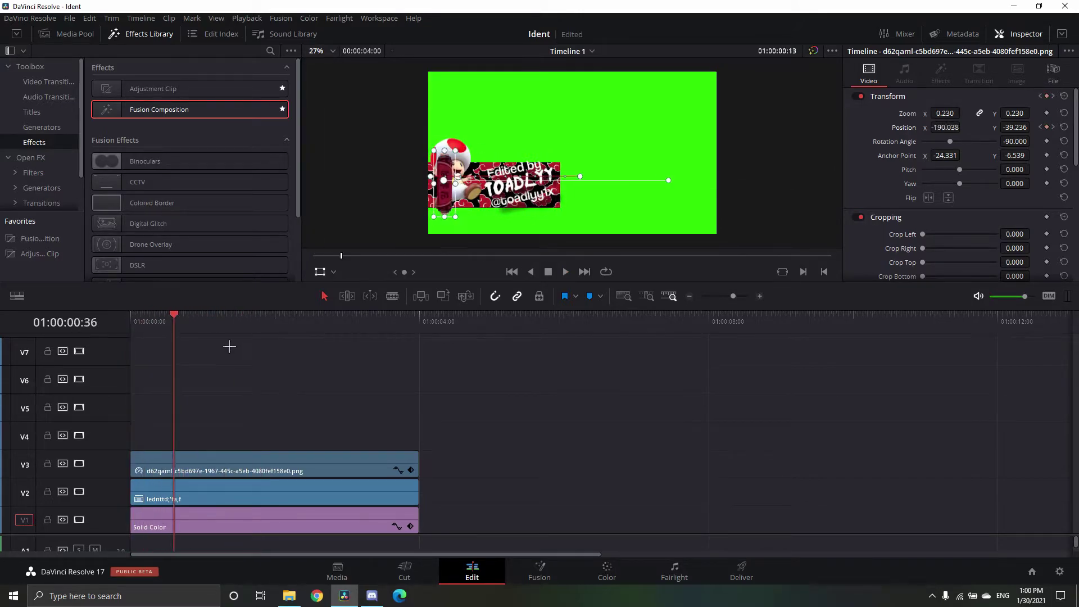
pyautogui.press('space')
pyautogui.click(223, 467)
pyautogui.click(398, 470)
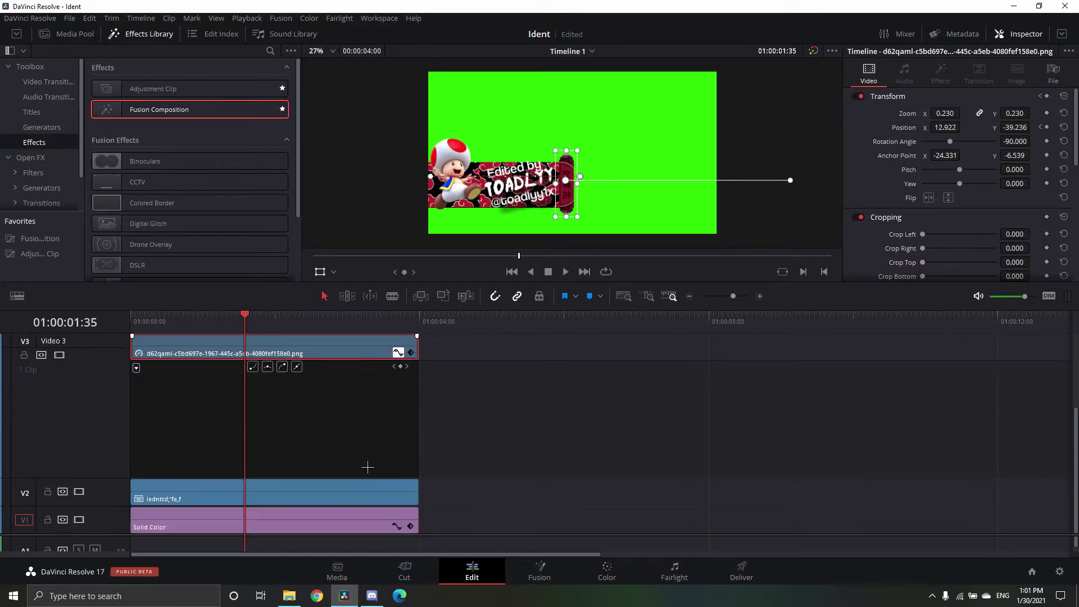
pyautogui.press('space')
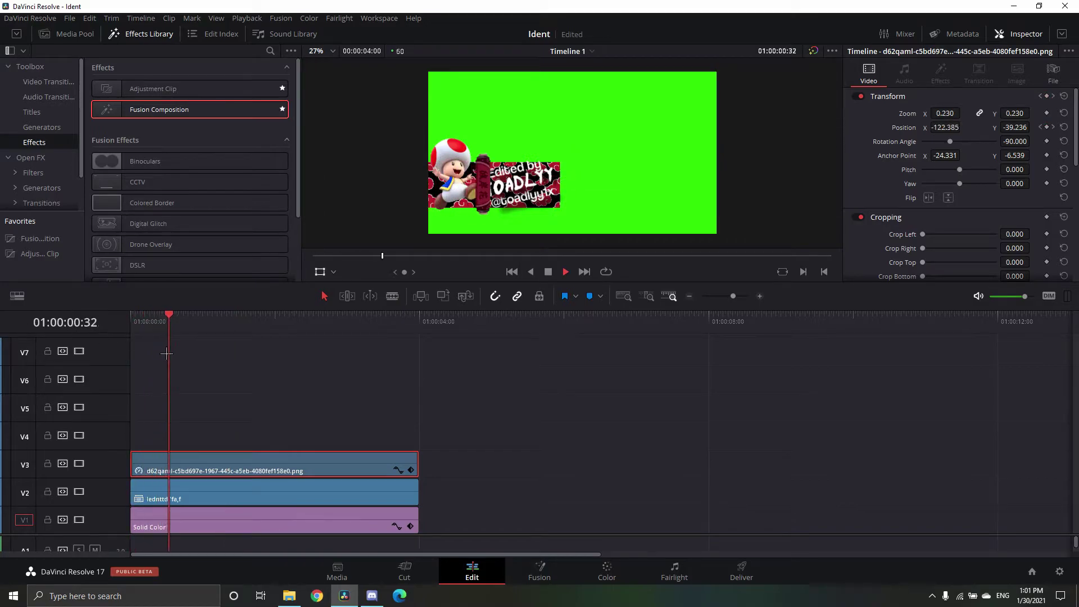
pyautogui.press('space')
# Step: Keyframe the scroll image's position at 01:00:03:30, and move it outside the frame's left edge at X -235.078 at 01:00:04:00
pyautogui.moveTo(180, 341)
pyautogui.mouseDown()
pyautogui.moveTo(197, 362)
pyautogui.moveTo(309, 378)
pyautogui.moveTo(257, 388)
pyautogui.moveTo(268, 395)
pyautogui.moveTo(427, 398)
pyautogui.moveTo(428, 410)
pyautogui.mouseUp()
pyautogui.moveTo(435, 341); pyautogui.dragTo(383, 338)
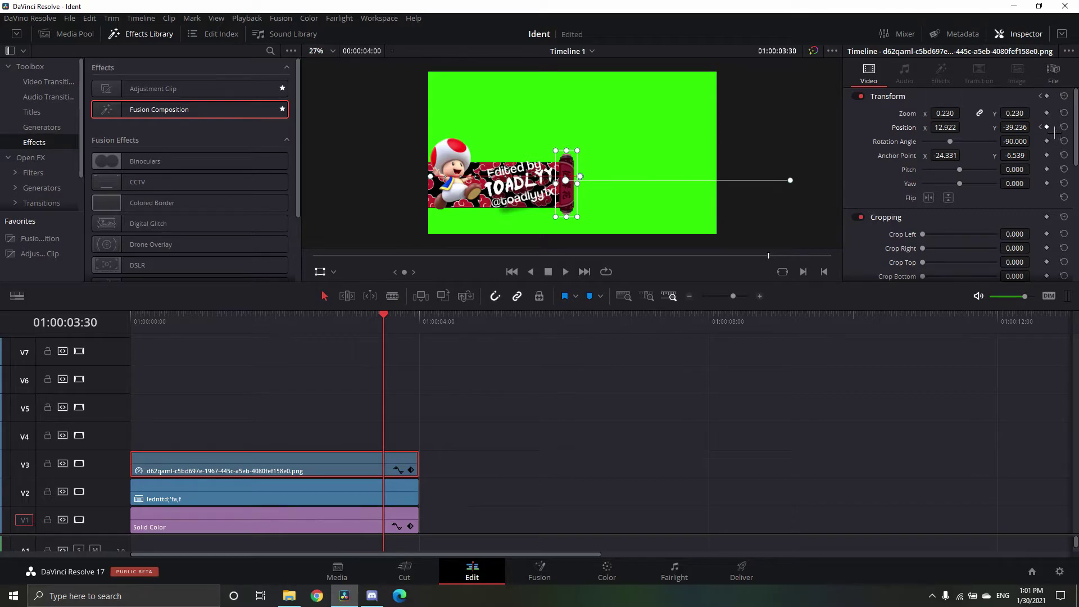
pyautogui.moveTo(604, 340); pyautogui.dragTo(436, 347)
pyautogui.moveTo(955, 132); pyautogui.dragTo(923, 133)
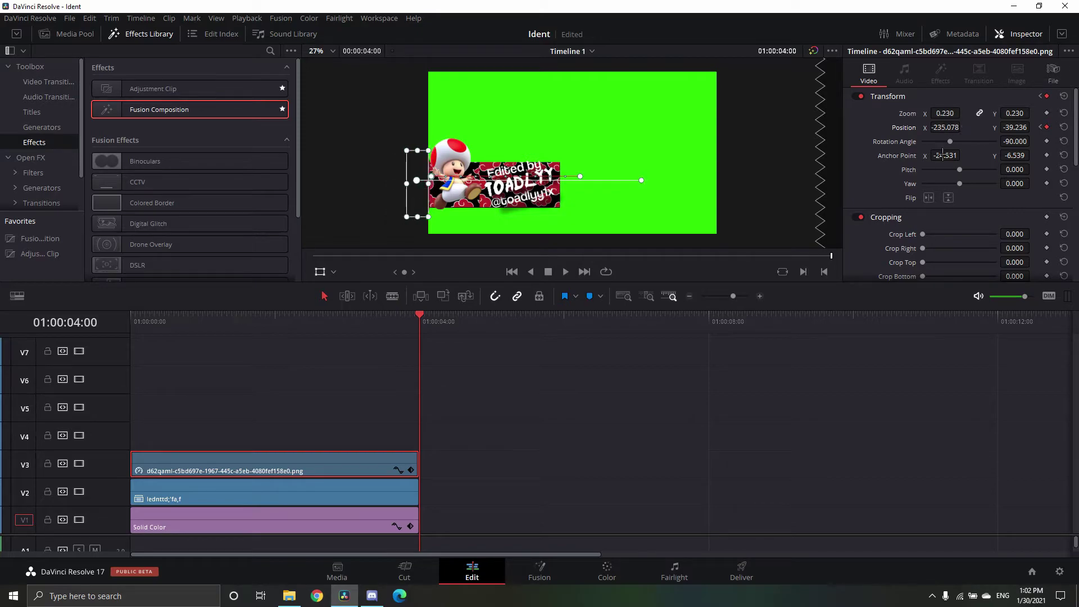
# Step: Play the scroll image's full slide-in and slide-out from the timeline start, and return the playhead there
pyautogui.moveTo(420, 325); pyautogui.dragTo(132, 326)
pyautogui.press('space')
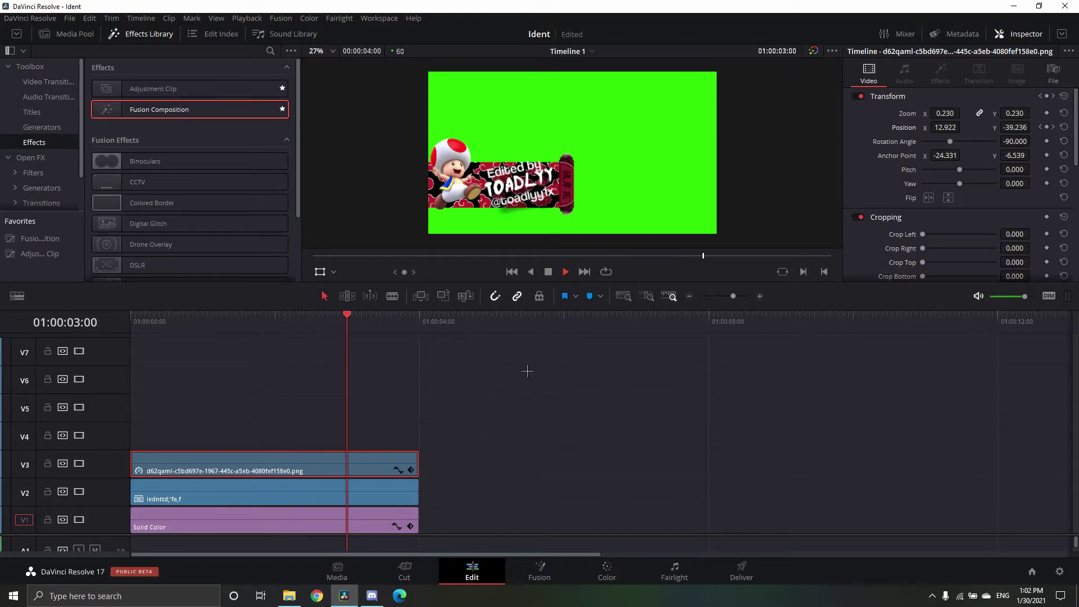
pyautogui.moveTo(419, 325); pyautogui.dragTo(113, 323)
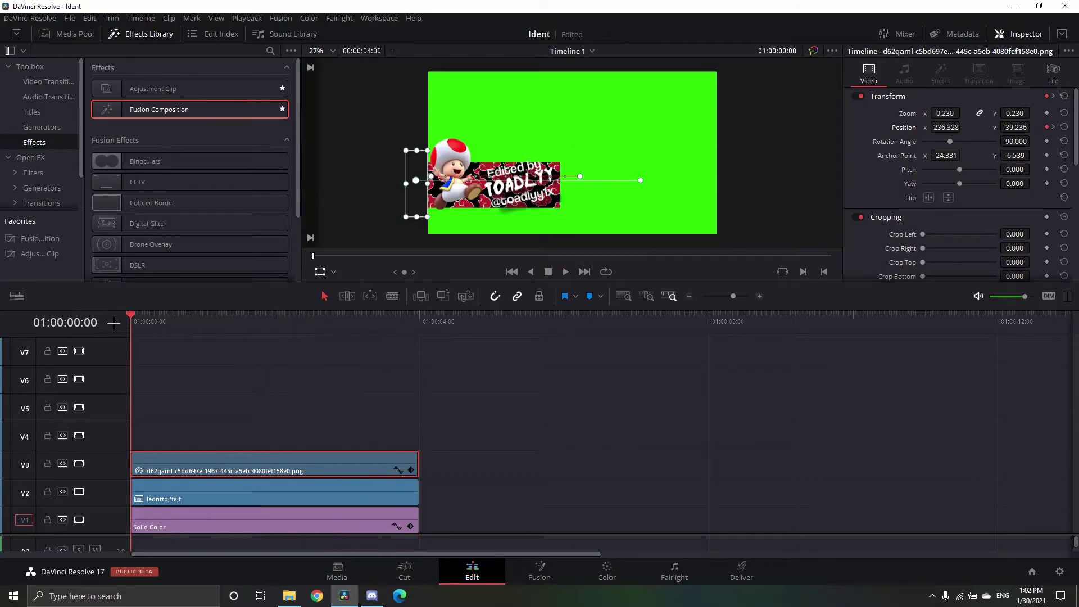
# Step: Keyframe the V2 compound clip's Crop Right at 480 at the timeline start, hiding the whole banner
pyautogui.click(314, 499)
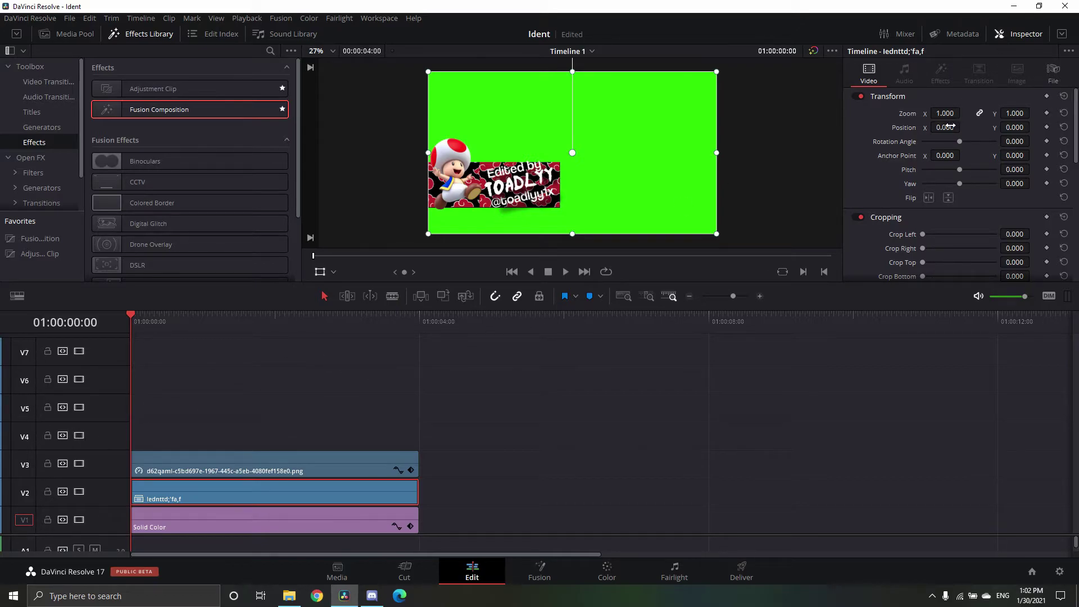
pyautogui.scroll(-3, 950, 127)
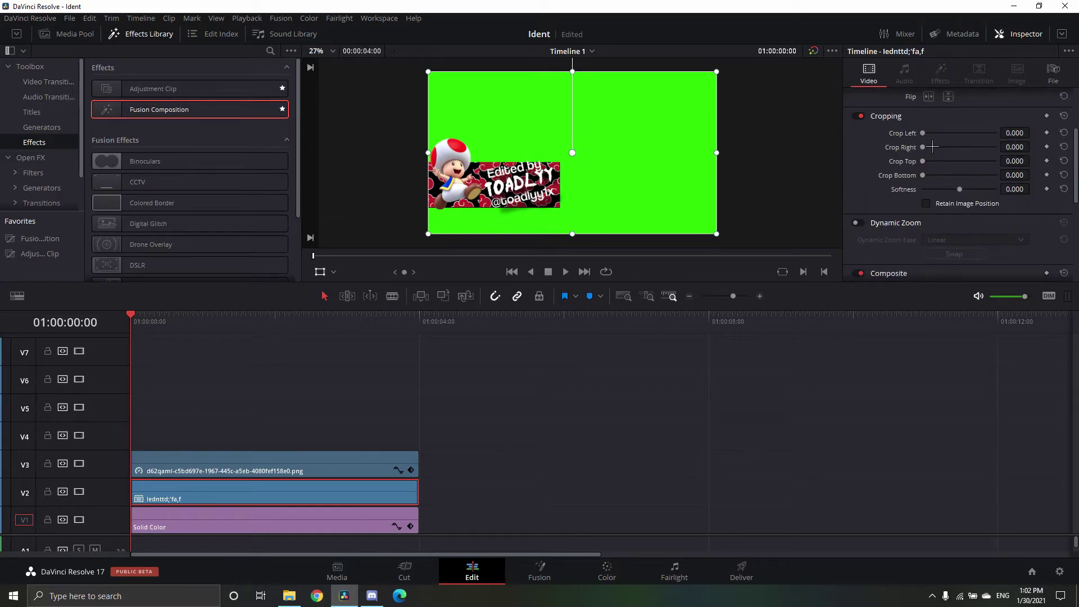
pyautogui.moveTo(932, 155); pyautogui.dragTo(998, 147)
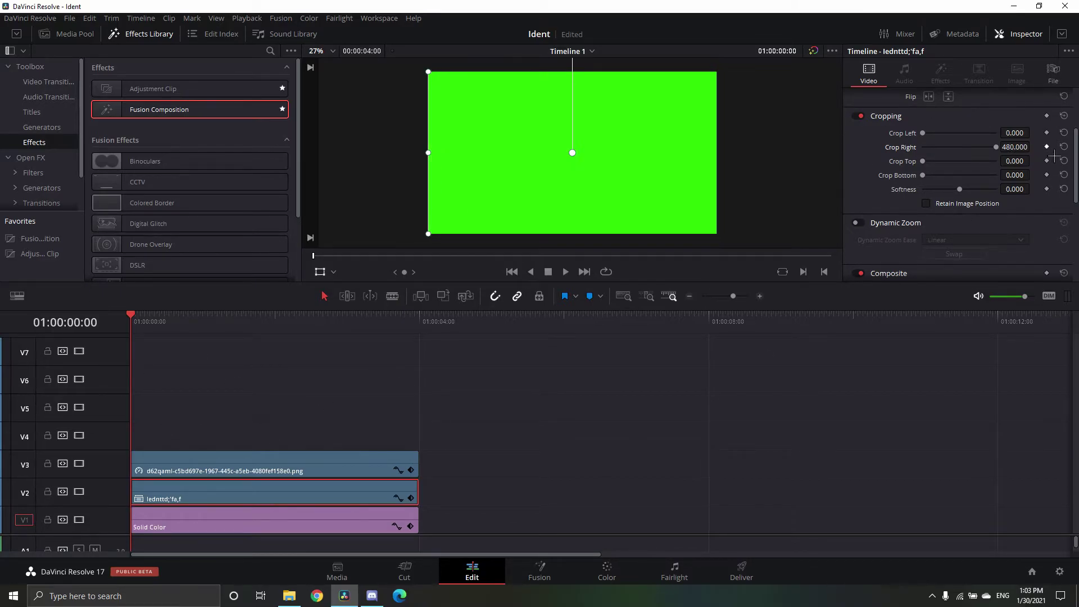
# Step: Set the compound clip's Crop Right to 469.010 at 01:00:00:11 so the banner's edge meets the scroll
pyautogui.press('Right')
pyautogui.press('Right')
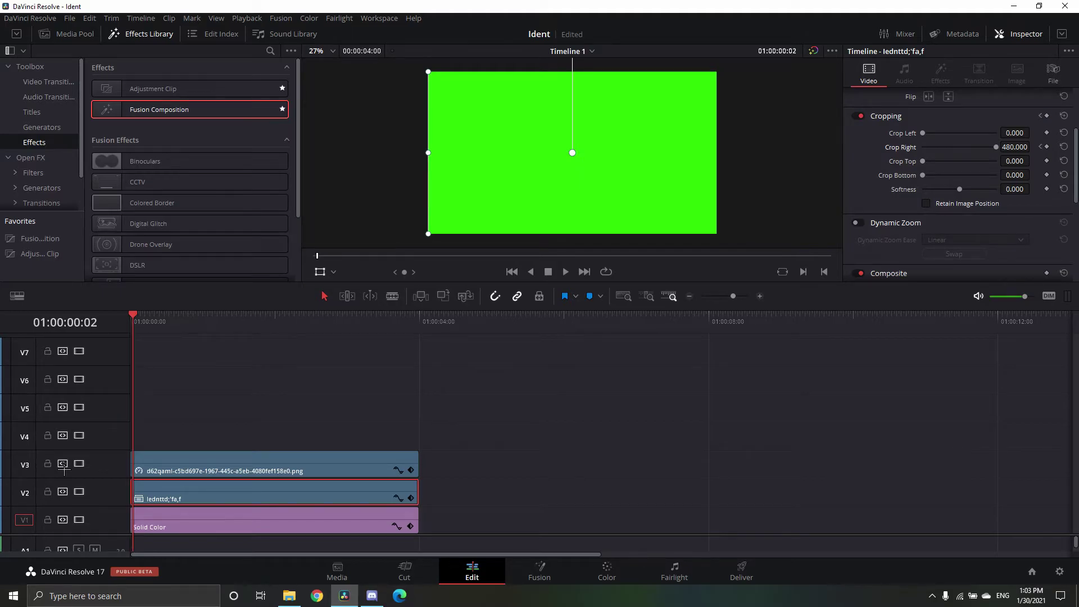
pyautogui.press('Right')
pyautogui.press('Right')
pyautogui.press('Right')
pyautogui.press('Right')
pyautogui.press('Right')
pyautogui.press('Right')
pyautogui.press('Right')
pyautogui.press('Right')
pyautogui.press('Right')
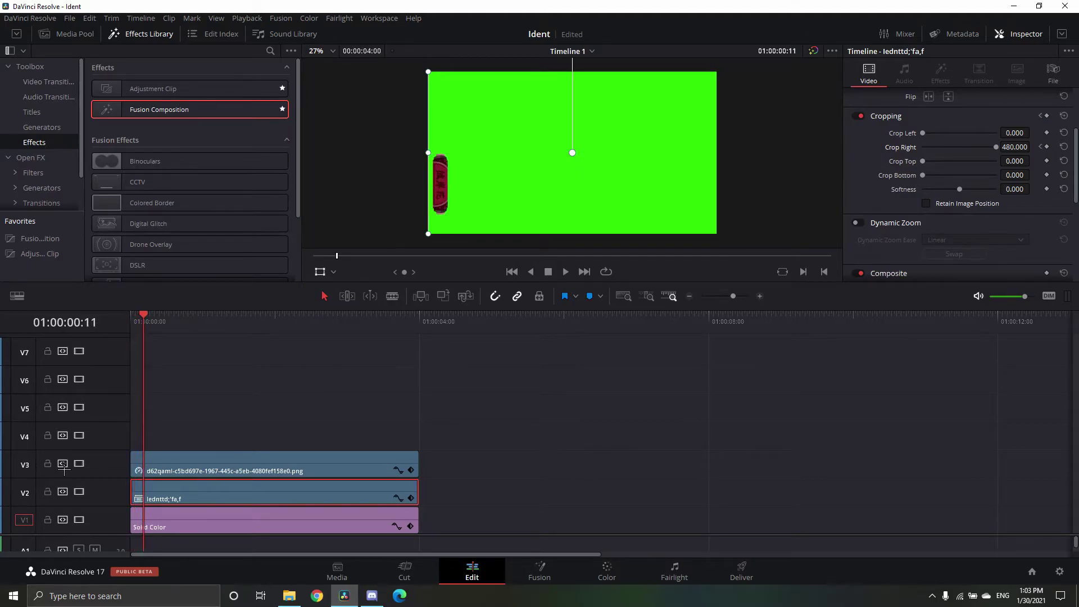
pyautogui.moveTo(1011, 148)
pyautogui.mouseDown()
pyautogui.moveTo(995, 150)
pyautogui.moveTo(1015, 150)
pyautogui.moveTo(1005, 152)
pyautogui.mouseUp()
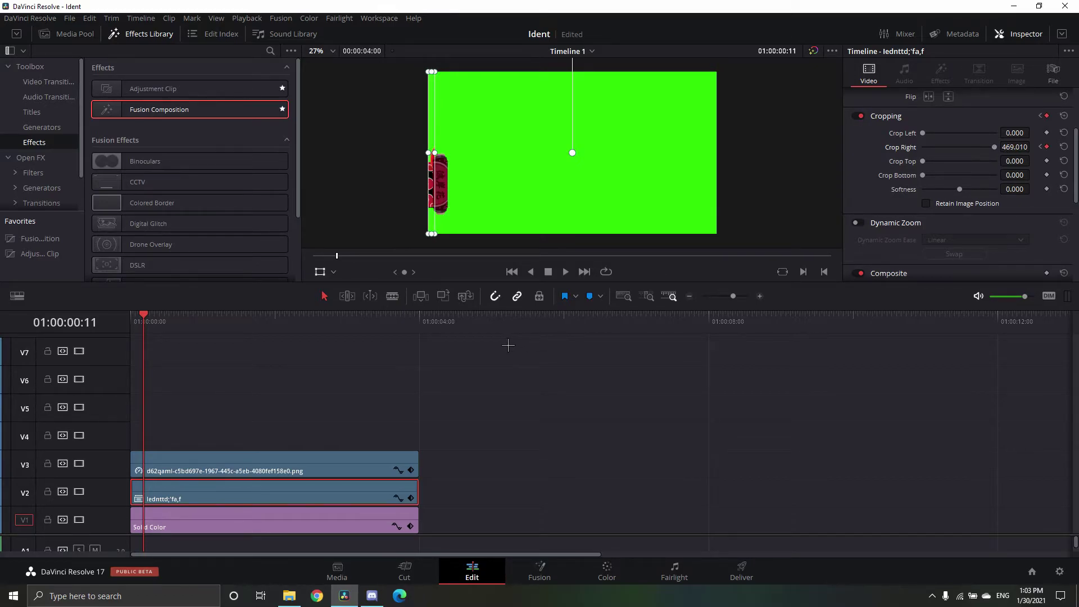
# Step: Set the compound clip's Crop Right to 457.010 at 01:00:00:15, extending the banner to the scroll
pyautogui.press('Right')
pyautogui.press('Right')
pyautogui.press('Right')
pyautogui.press('Right')
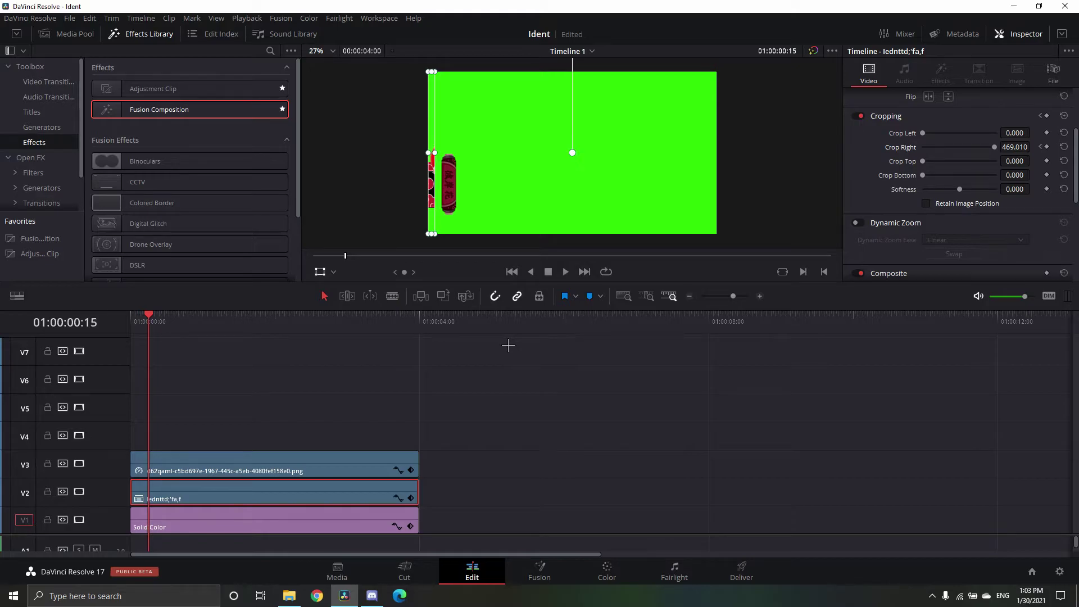
pyautogui.moveTo(1014, 147); pyautogui.dragTo(1001, 148)
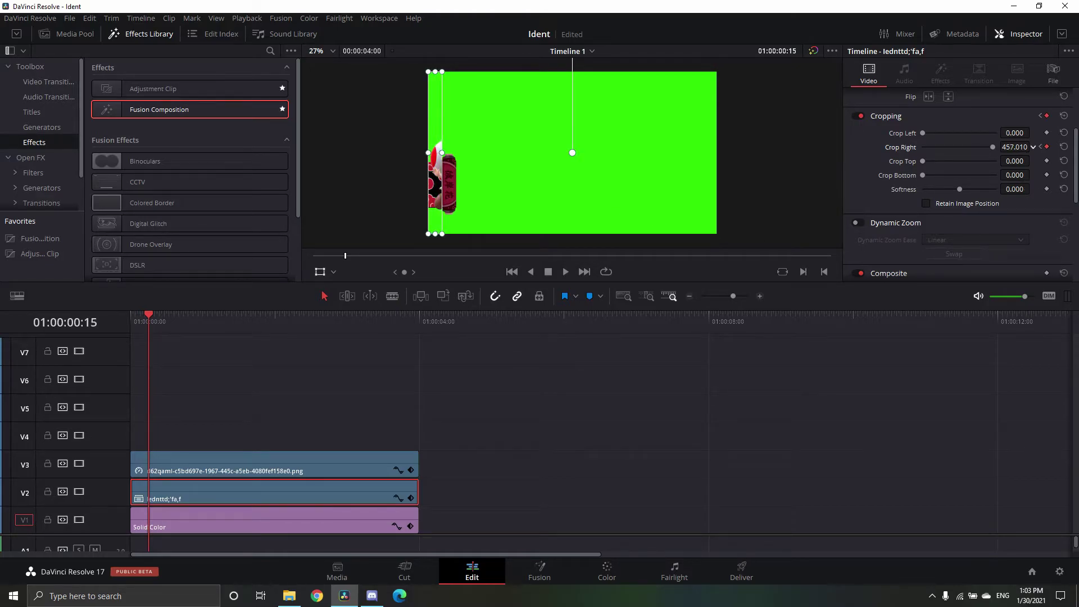
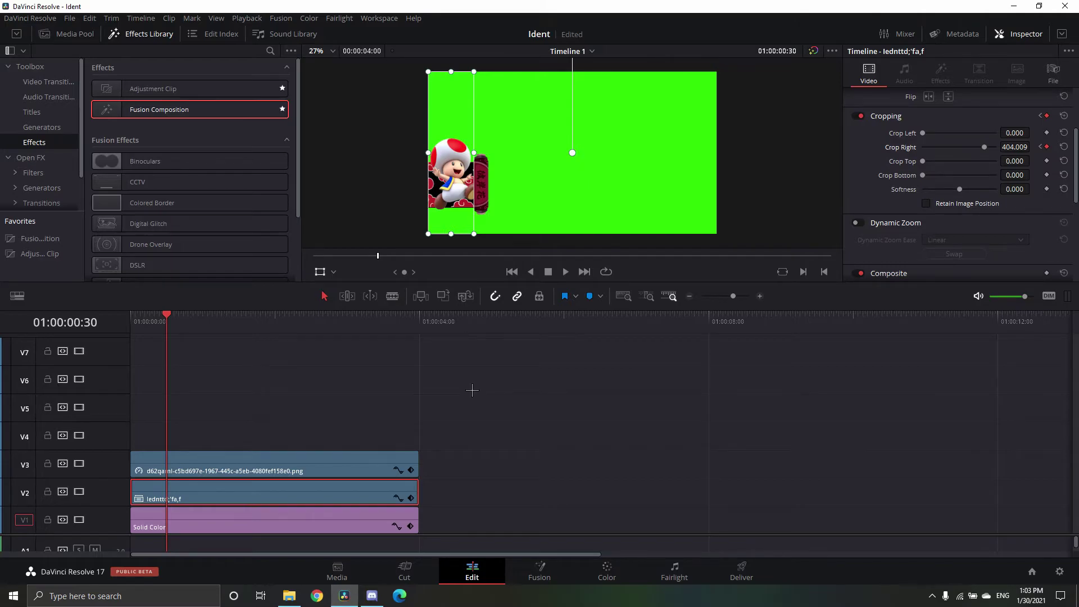
# Step: Set the compound clip's Crop Right to 383.009 at 01:00:00:35, keeping the banner's edge on the scroll
pyautogui.press('Right')
pyautogui.press('Right')
pyautogui.press('Right')
pyautogui.press('Right')
pyautogui.press('Right')
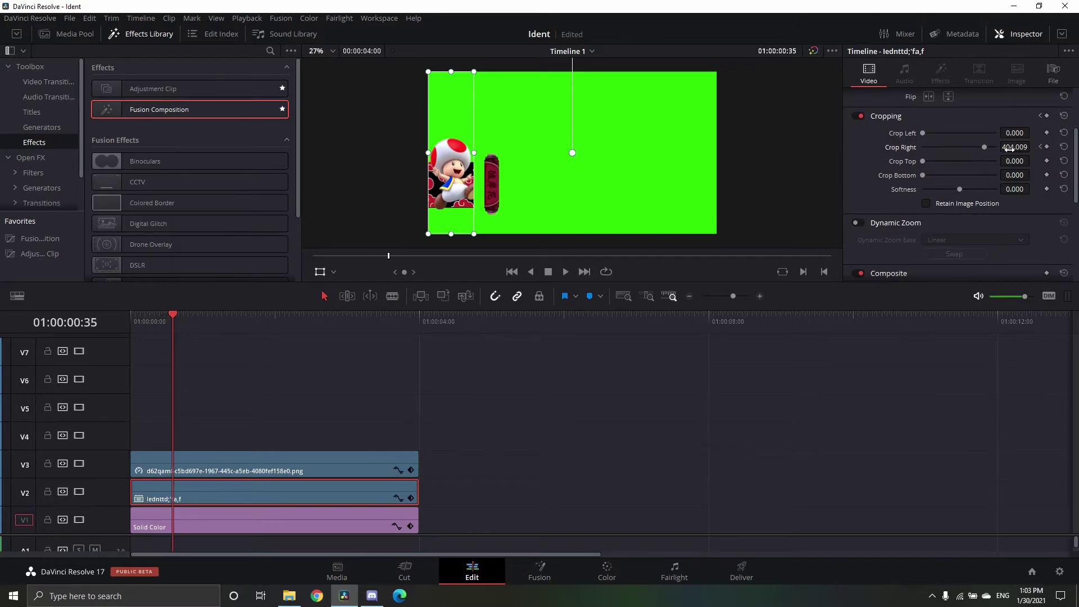
pyautogui.moveTo(1010, 149); pyautogui.dragTo(998, 149)
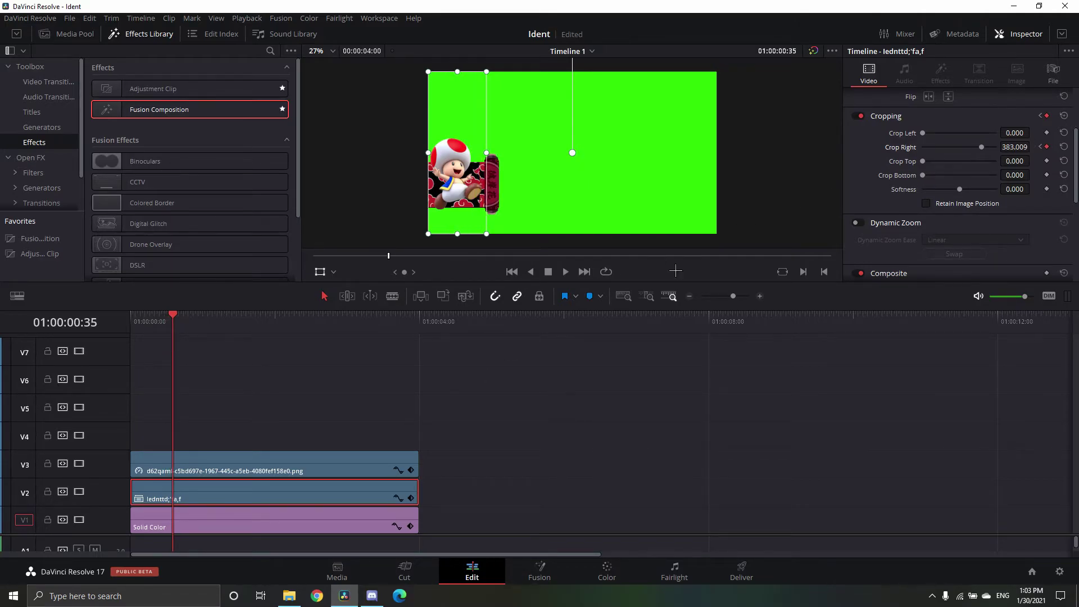
# Step: Set the compound clip's Crop Right to 366.009 at 01:00:00:40 to follow the moving scroll
pyautogui.press('Right')
pyautogui.press('Right')
pyautogui.press('Right')
pyautogui.press('Right')
pyautogui.press('Right')
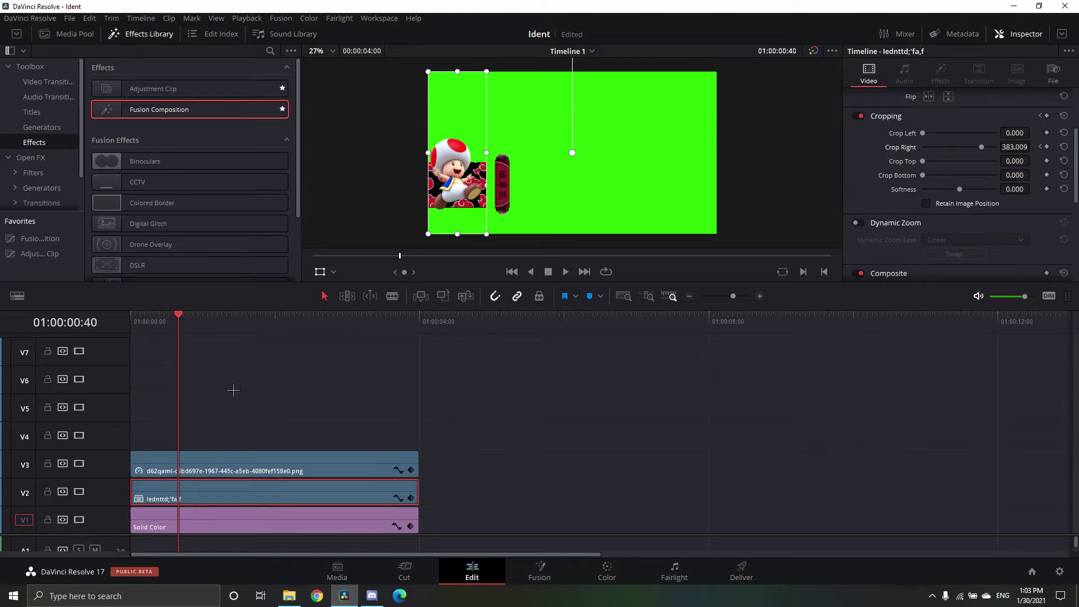
pyautogui.moveTo(1016, 148); pyautogui.dragTo(1007, 149)
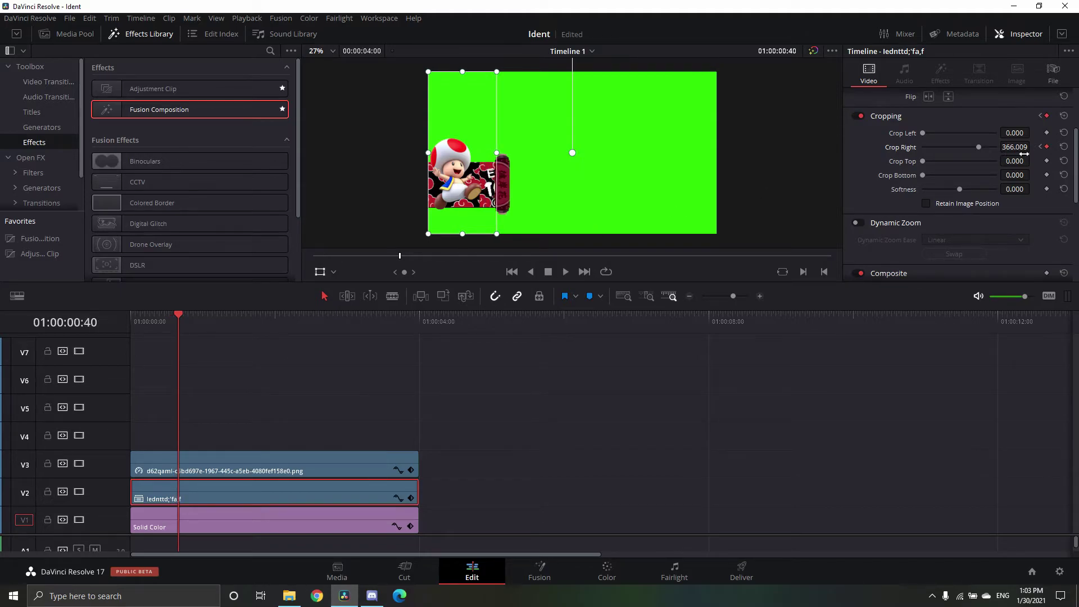
# Step: Reduce the compound clip's Crop Right at 01:00:00:44 until the banner's edge reaches the scroll
pyautogui.press('Right')
pyautogui.press('Right')
pyautogui.press('Right')
pyautogui.press('Right')
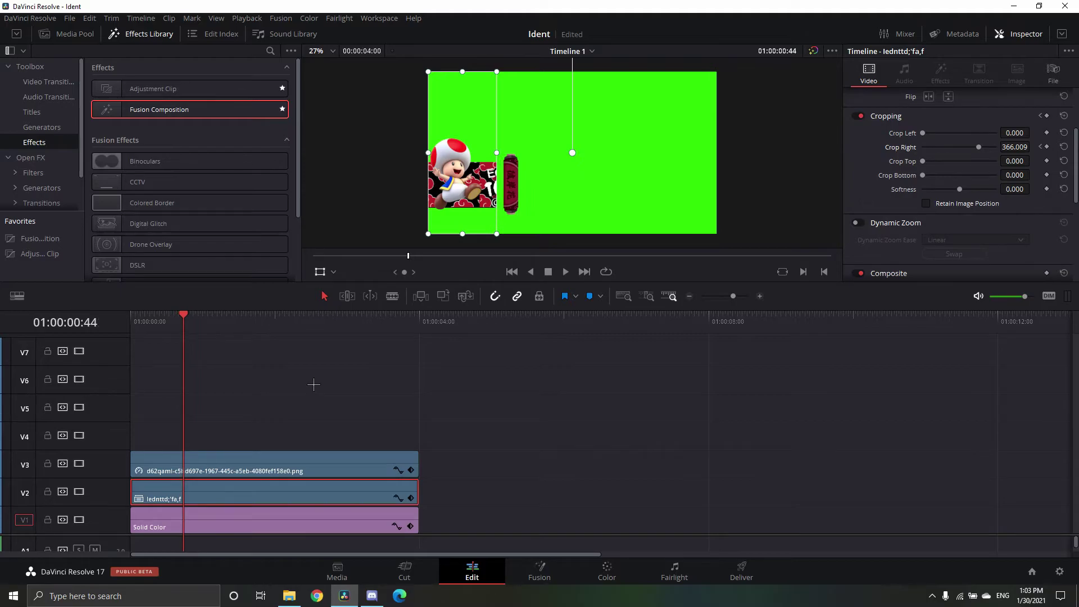
pyautogui.moveTo(1014, 147); pyautogui.dragTo(1034, 147)
# Step: Set the compound clip's Crop Right to 317.008 at 01:00:00:54, matching the banner's edge to the scroll
pyautogui.press('Right')
pyautogui.press('Right')
pyautogui.press('Right')
pyautogui.press('Right')
pyautogui.press('Right')
pyautogui.press('Right')
pyautogui.press('Right')
pyautogui.press('Right')
pyautogui.press('Right')
pyautogui.press('Right')
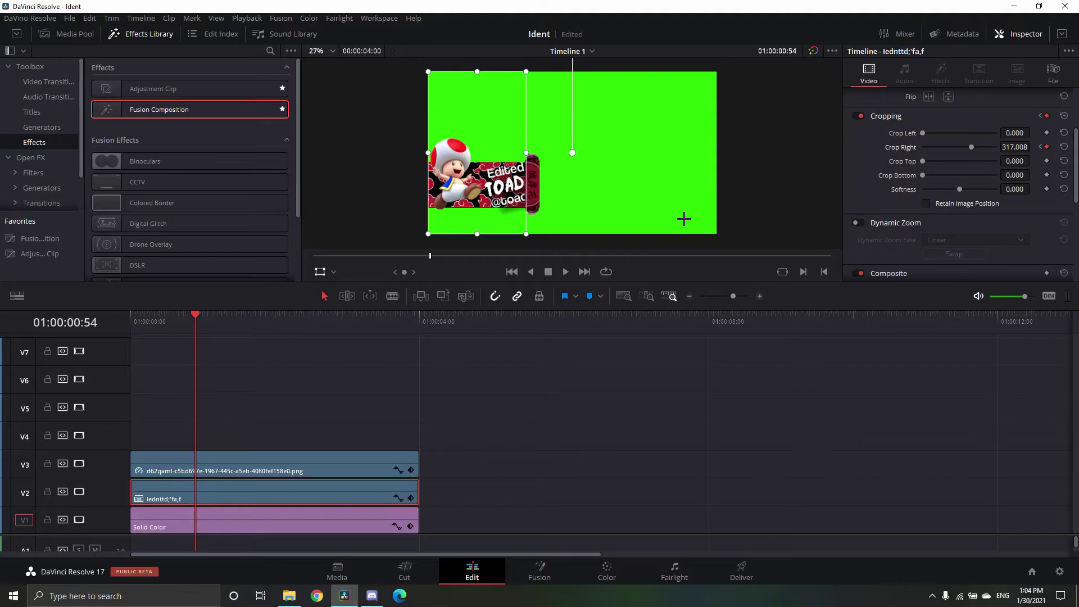
# Step: Set the compound clip's Crop Right to 305.008 at 01:00:00:58 so the banner reaches the scroll
pyautogui.press('Right')
pyautogui.press('Right')
pyautogui.press('Right')
pyautogui.press('Right')
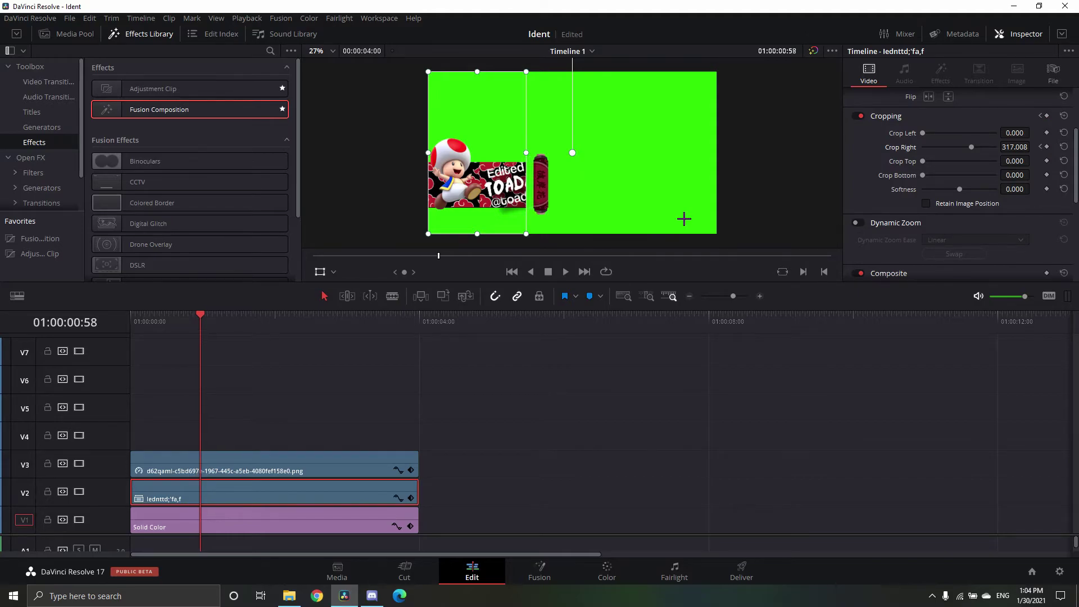
pyautogui.moveTo(1017, 151); pyautogui.dragTo(1033, 147)
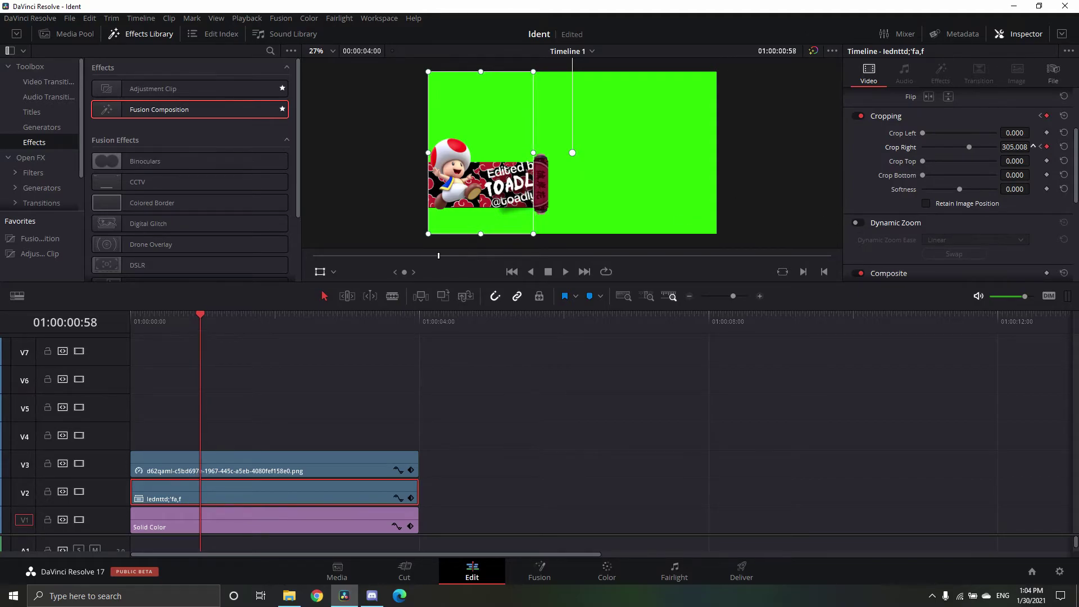
# Step: Set the compound clip's Crop Right to 292.008 at 01:00:01:01, closing the gap to the scroll
pyautogui.press('Right')
pyautogui.press('Right')
pyautogui.press('Right')
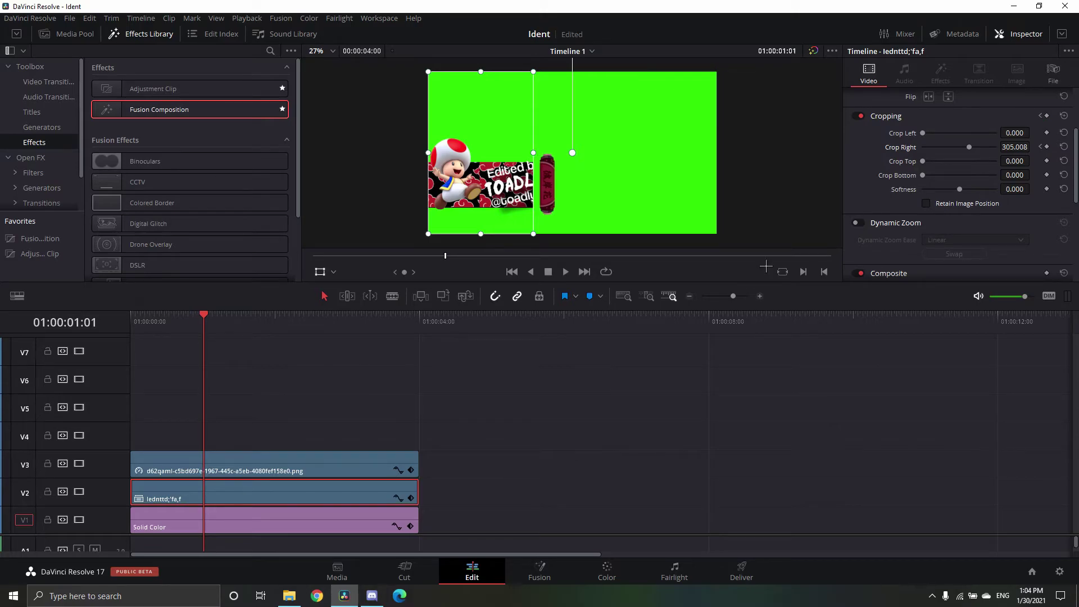
pyautogui.moveTo(1018, 148); pyautogui.dragTo(1033, 146)
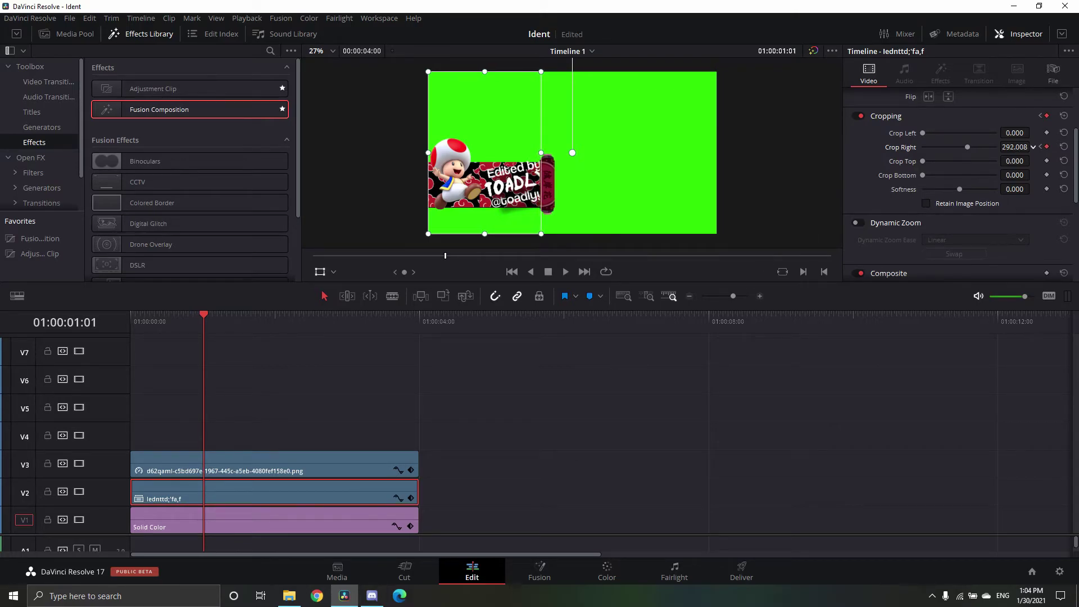
# Step: Set the compound clip's Crop Right to 280.008 at 01:00:01:04 to keep the banner attached to the scroll
pyautogui.press('Right')
pyautogui.press('Right')
pyautogui.press('Right')
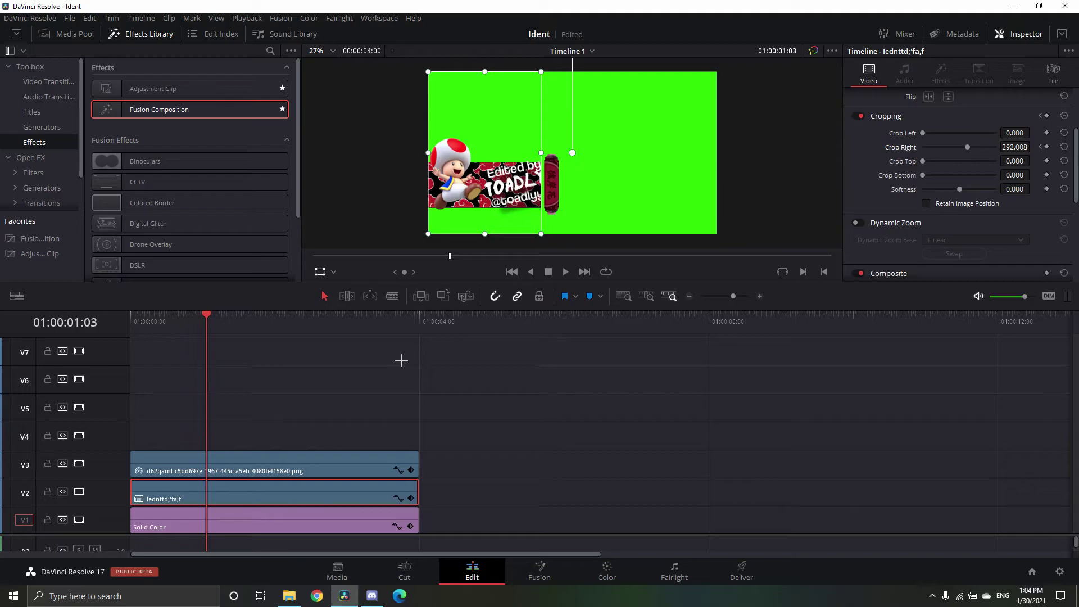
pyautogui.moveTo(1018, 147); pyautogui.dragTo(1033, 147)
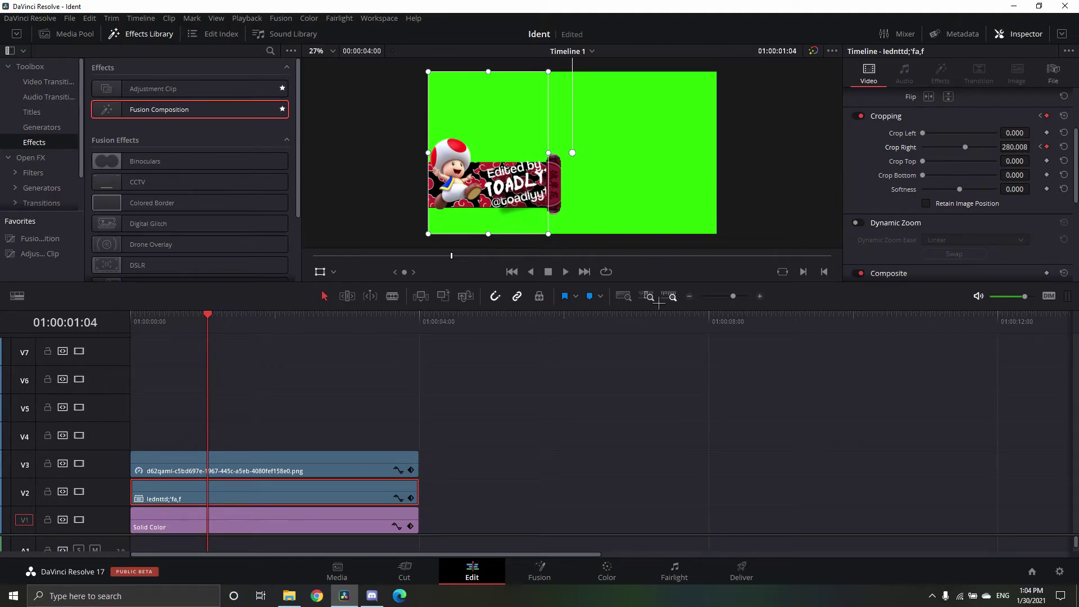
# Step: Set the compound clip's Crop Right to 270.008 at 01:00:01:07, aligning the banner's edge with the scroll
pyautogui.press('Right')
pyautogui.press('Right')
pyautogui.press('Right')
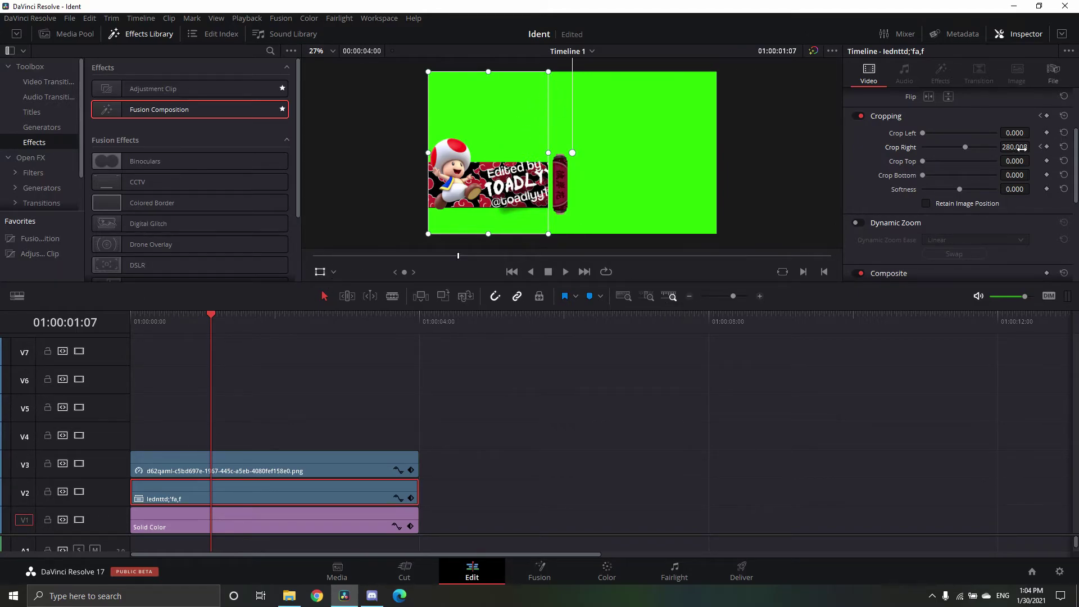
pyautogui.moveTo(1022, 148); pyautogui.dragTo(1012, 147)
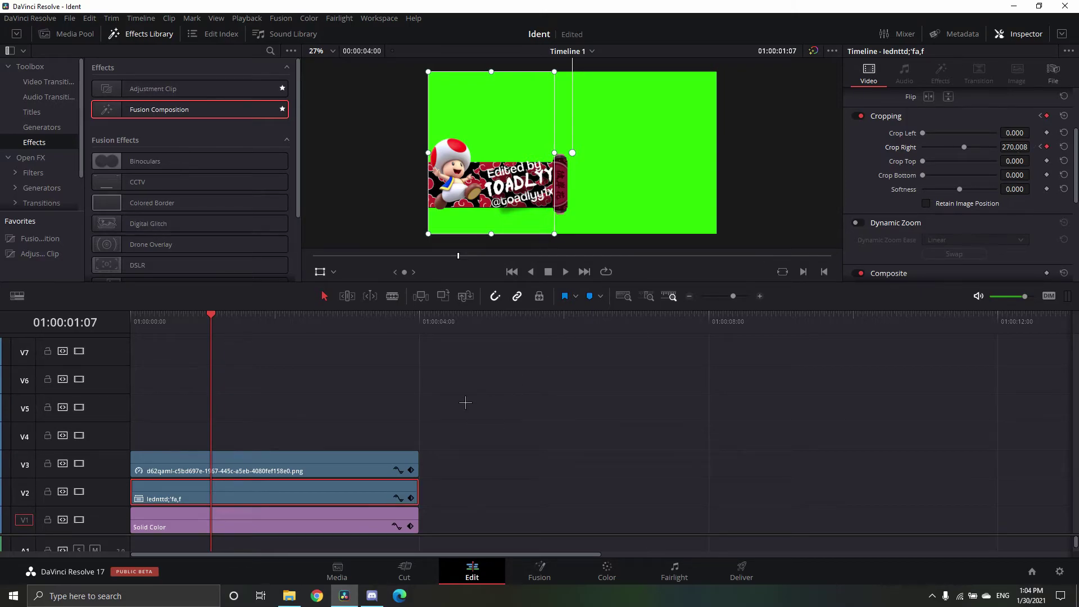
# Step: Set the compound clip's Crop Right to 261.007 at 01:00:01:10, fully revealing the banner up to the stopped scroll
pyautogui.press('Right')
pyautogui.press('Right')
pyautogui.press('Right')
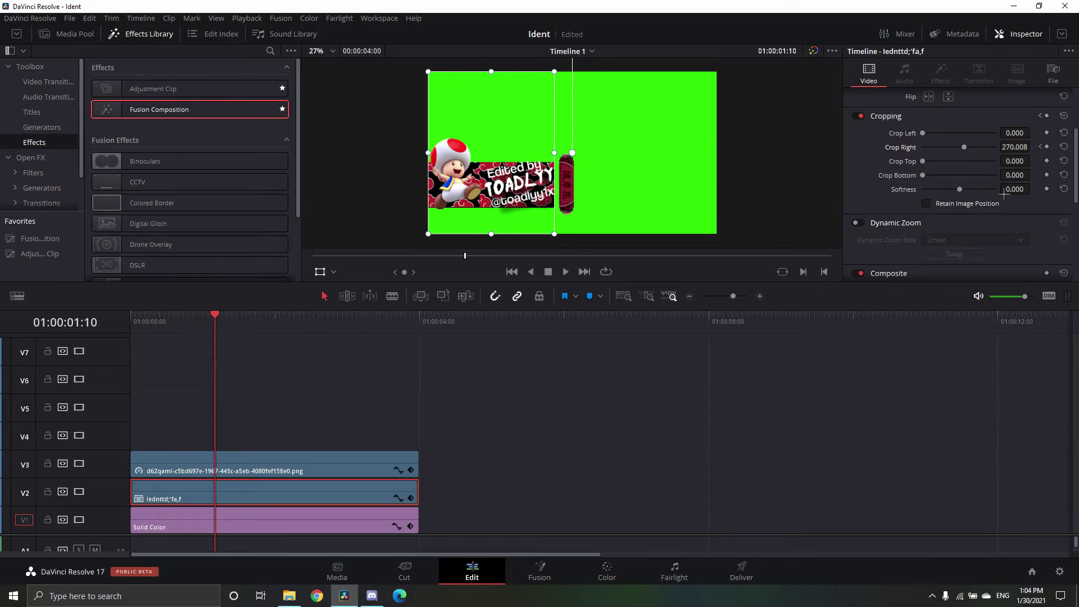
pyautogui.moveTo(1032, 147); pyautogui.dragTo(1014, 151)
# Step: Advance to 01:00:03:31, where the scroll starts sliding back, and keyframe the compound clip's Crop Right at 261.007
pyautogui.press('Right')
pyautogui.press('Right')
pyautogui.press('Right')
pyautogui.press('Right')
pyautogui.press('Right')
pyautogui.press('Right')
pyautogui.press('Right')
pyautogui.press('Right')
pyautogui.press('Right')
pyautogui.press('Right')
pyautogui.press('Right')
pyautogui.press('Right')
pyautogui.press('Right')
pyautogui.press('Right')
pyautogui.press('Right')
pyautogui.press('Right')
pyautogui.press('Right')
pyautogui.press('Right')
pyautogui.press('Right')
pyautogui.press('Right')
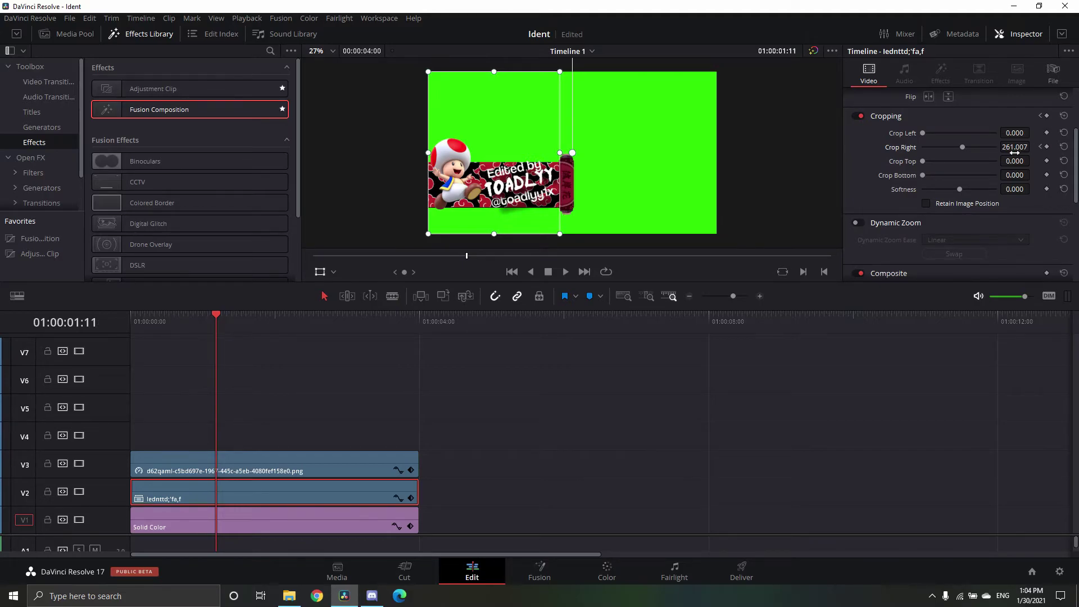
pyautogui.press('Right')
pyautogui.press('Right')
pyautogui.press('Right')
pyautogui.press('Right')
pyautogui.press('Right')
pyautogui.press('Right')
pyautogui.press('Right')
pyautogui.press('Right')
pyautogui.press('Right')
pyautogui.press('Right')
pyautogui.press('Right')
pyautogui.press('Right')
pyautogui.press('Right')
pyautogui.press('Right')
pyautogui.press('Right')
pyautogui.press('Right')
pyautogui.press('Right')
pyautogui.press('Right')
pyautogui.press('Right')
pyautogui.press('Right')
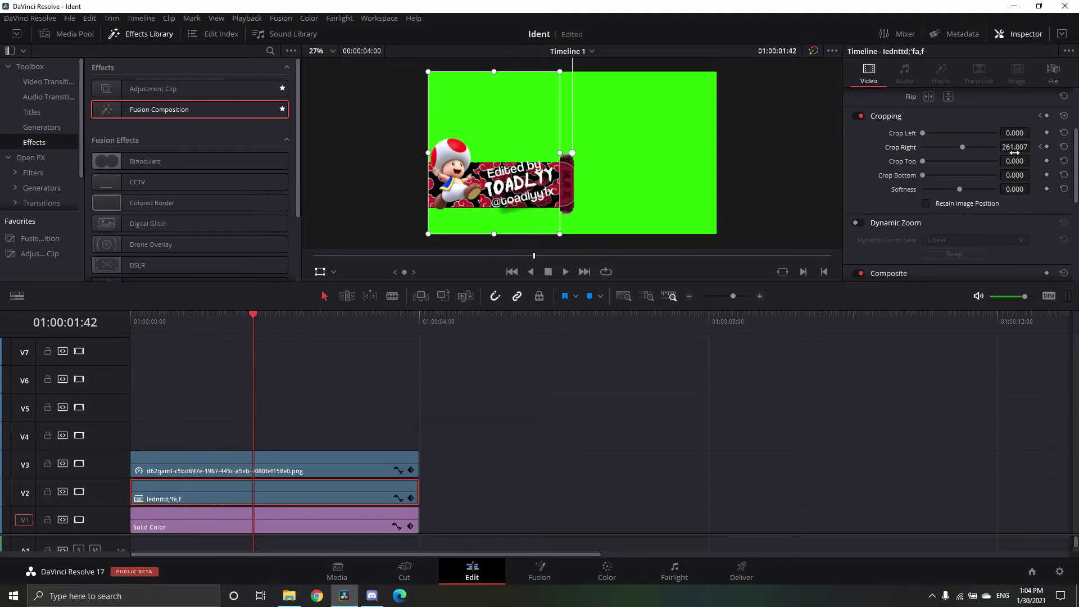
pyautogui.press('Right')
pyautogui.press('Right')
pyautogui.press('Right')
pyautogui.press('Right')
pyautogui.press('Right')
pyautogui.press('Right')
pyautogui.press('Right')
pyautogui.press('Right')
pyautogui.press('Right')
pyautogui.press('Right')
pyautogui.press('Right')
pyautogui.press('Right')
pyautogui.press('Right')
pyautogui.press('Right')
pyautogui.press('Right')
pyautogui.press('Right')
pyautogui.press('Right')
pyautogui.press('Right')
pyautogui.press('Right')
pyautogui.press('Right')
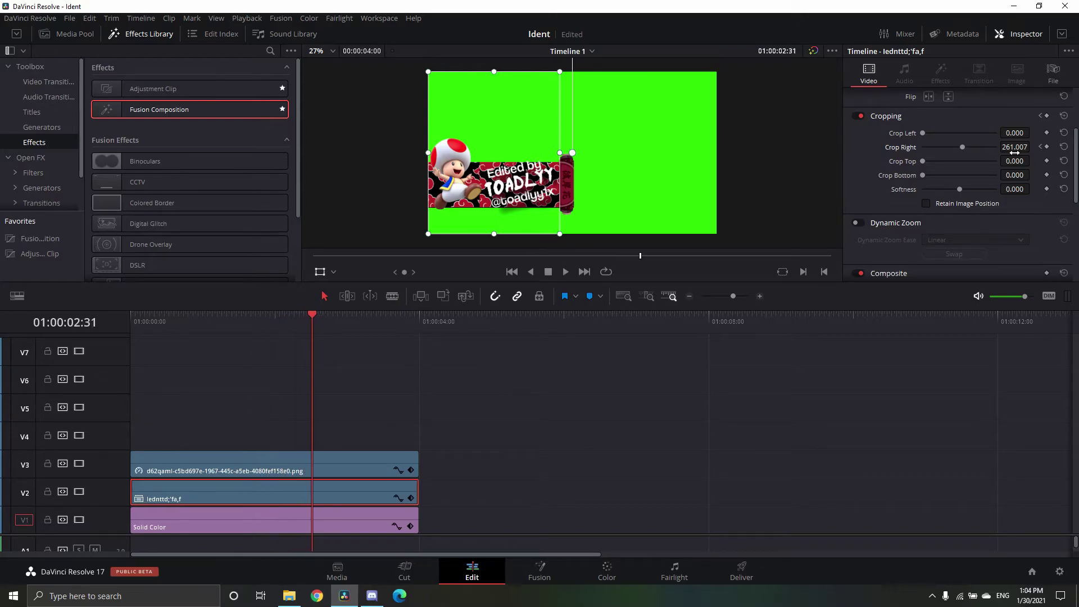
pyautogui.press('Right')
pyautogui.press('Right')
pyautogui.press('Right')
pyautogui.press('Right')
pyautogui.press('Right')
pyautogui.press('Right')
pyautogui.press('Right')
pyautogui.press('Right')
pyautogui.press('Right')
pyautogui.press('Right')
pyautogui.press('Right')
pyautogui.press('Right')
pyautogui.press('Right')
pyautogui.press('Right')
pyautogui.press('Right')
pyautogui.press('Right')
pyautogui.press('Right')
pyautogui.press('Right')
pyautogui.press('Right')
pyautogui.press('Right')
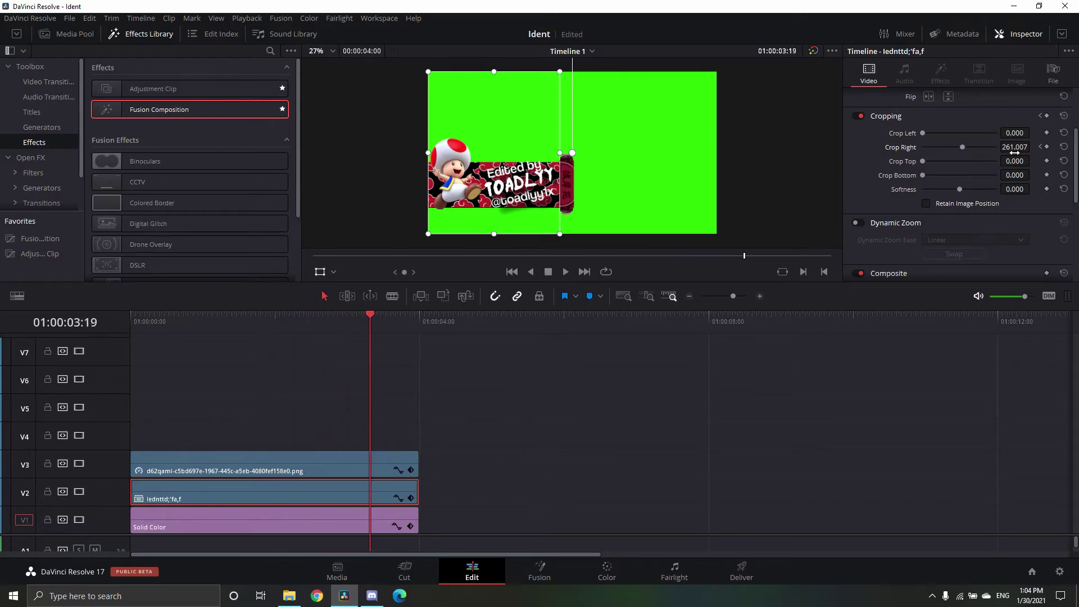
pyautogui.press('Left')
pyautogui.press('Left')
pyautogui.press('Left')
pyautogui.press('Left')
pyautogui.press('Left')
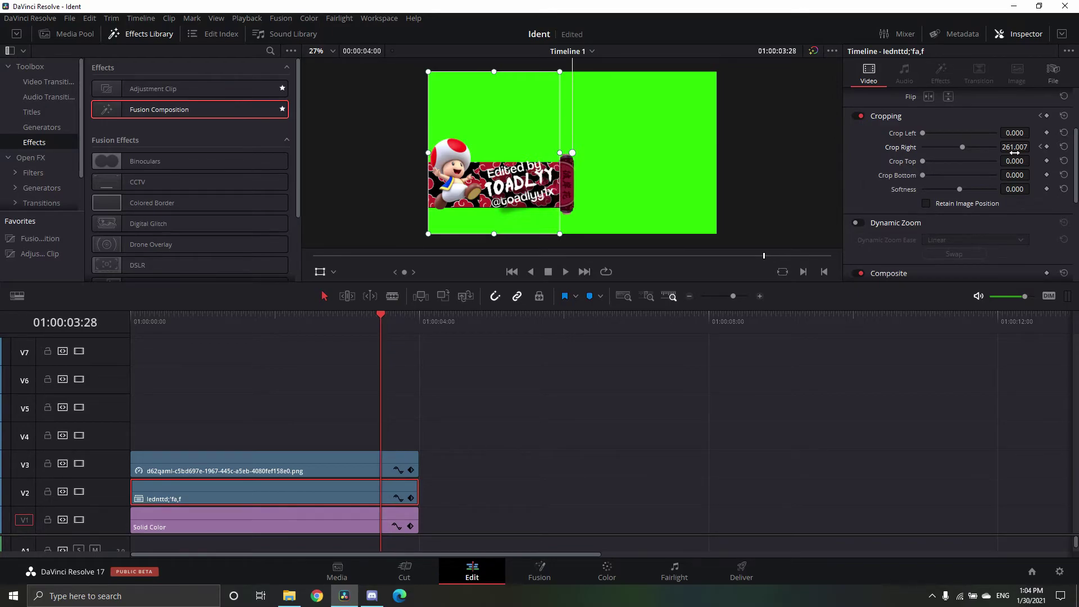
pyautogui.press('Right')
pyautogui.press('Right')
pyautogui.press('Right')
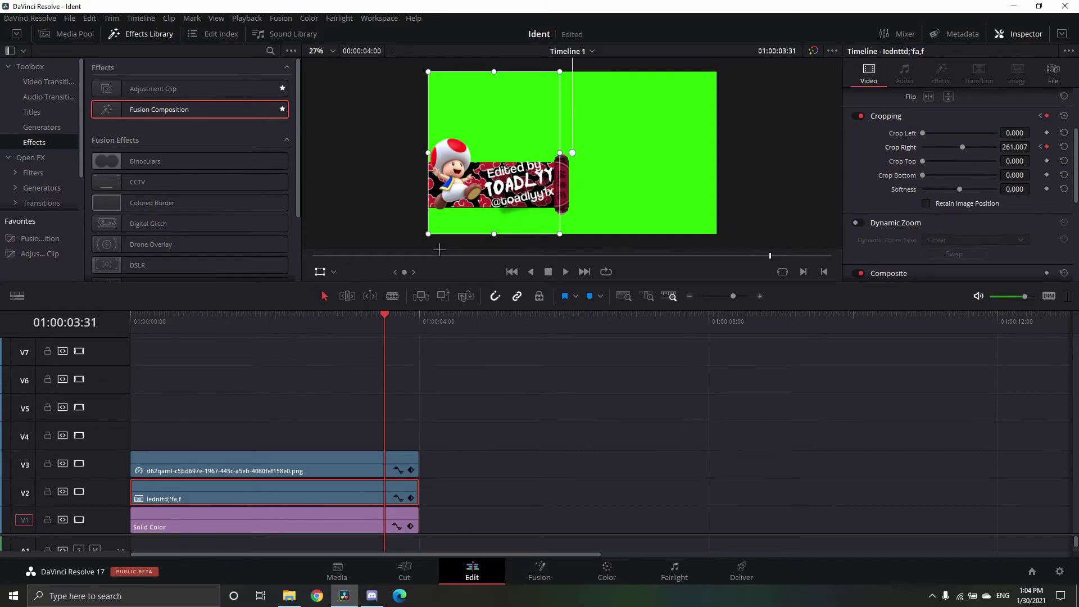
# Step: Raise the compound clip's Crop Right at 01:00:03:33 until the banner's edge meets the retreating scroll
pyautogui.press('Right')
pyautogui.press('Left')
pyautogui.press('Right')
pyautogui.press('Right')
pyautogui.press('Right')
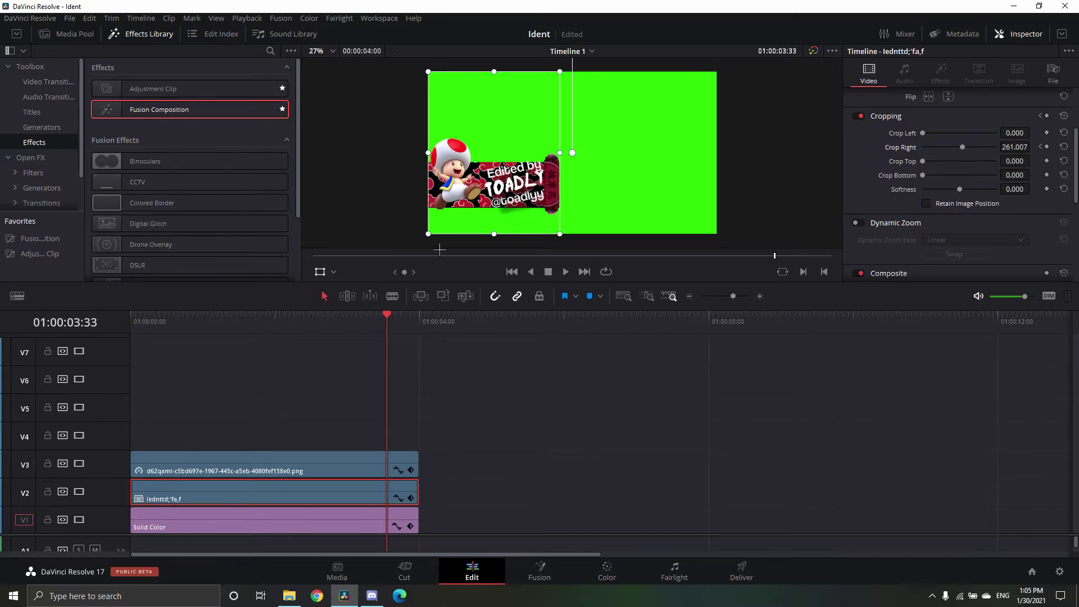
pyautogui.moveTo(1018, 148)
pyautogui.mouseDown()
pyautogui.moveTo(1009, 147)
pyautogui.moveTo(1033, 146)
pyautogui.mouseUp()
# Step: Keep raising the compound clip's Crop Right as the scroll slides away, reaching 480.000 at 01:00:03:58 to hide the banner
pyautogui.press('Right')
pyautogui.press('Right')
pyautogui.press('Right')
pyautogui.press('Right')
pyautogui.press('Right')
pyautogui.press('Right')
pyautogui.press('Right')
pyautogui.press('Right')
pyautogui.press('Right')
pyautogui.press('Right')
pyautogui.press('Right')
pyautogui.press('Right')
pyautogui.press('Right')
pyautogui.press('Right')
pyautogui.press('Right')
pyautogui.press('Right')
pyautogui.press('Right')
pyautogui.press('Right')
pyautogui.press('Right')
pyautogui.press('Right')
pyautogui.press('Right')
pyautogui.press('Right')
pyautogui.press('Right')
pyautogui.press('Right')
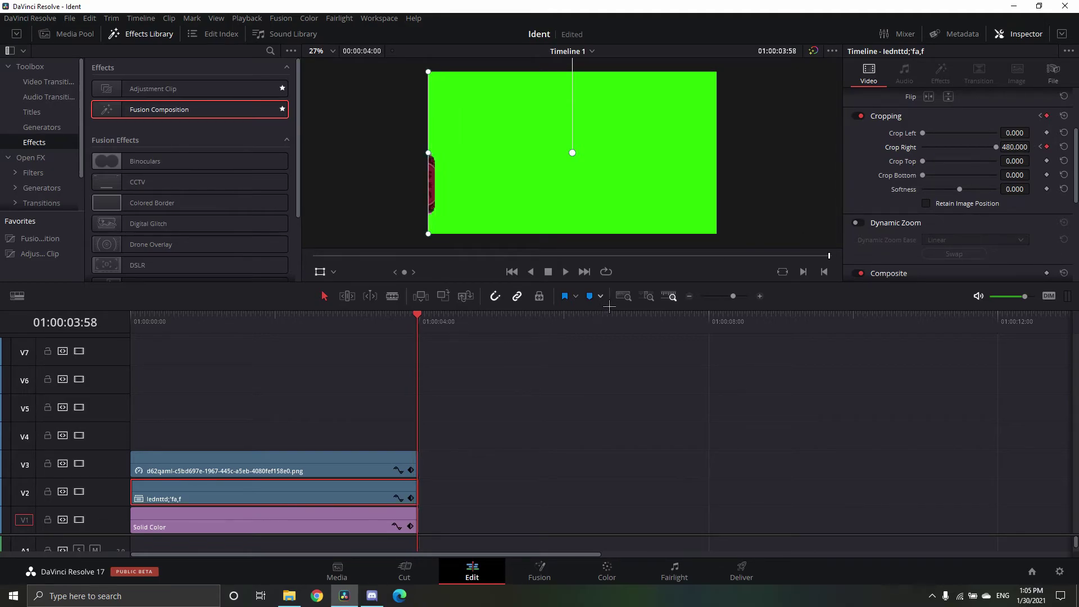
pyautogui.press('Right')
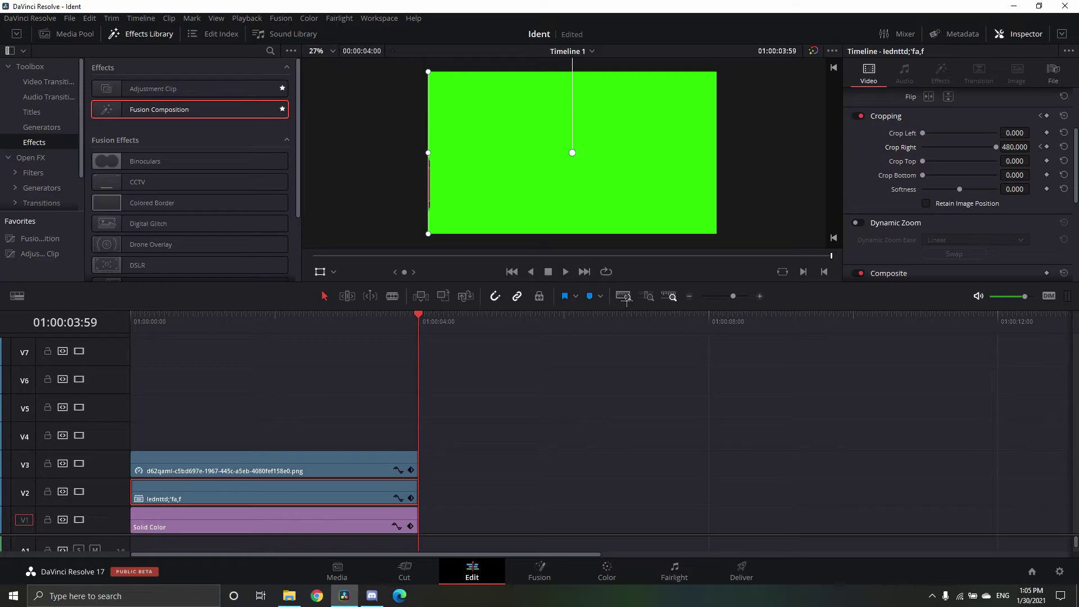
pyautogui.press('Right')
# Step: Play the ident from the start and turn on the render cache for smoother playback
pyautogui.moveTo(419, 340); pyautogui.dragTo(134, 348)
pyautogui.press('space')
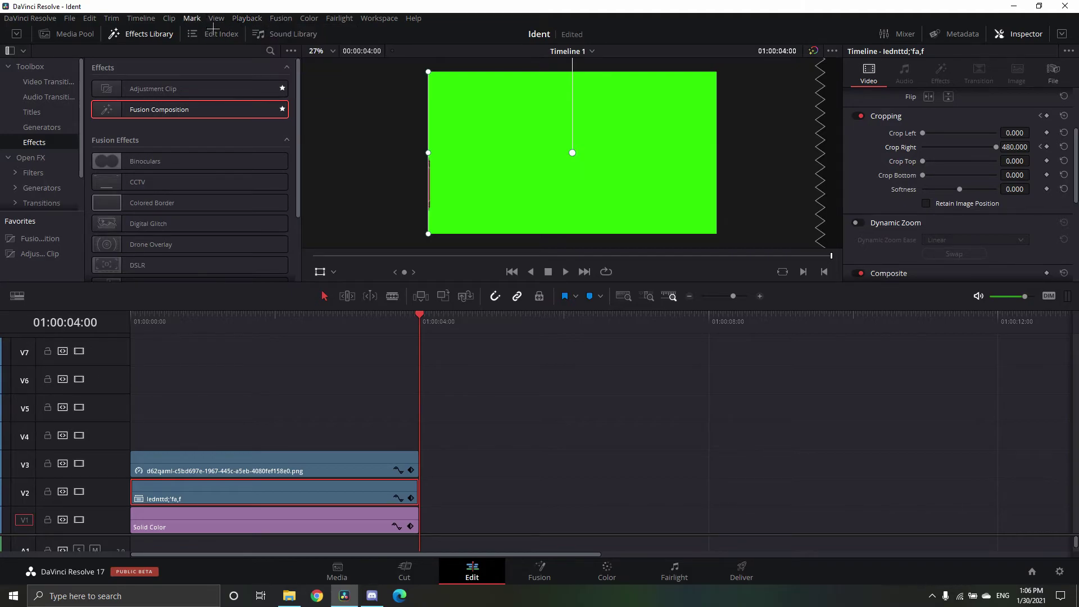
pyautogui.click(156, 23)
pyautogui.moveTo(247, 18)
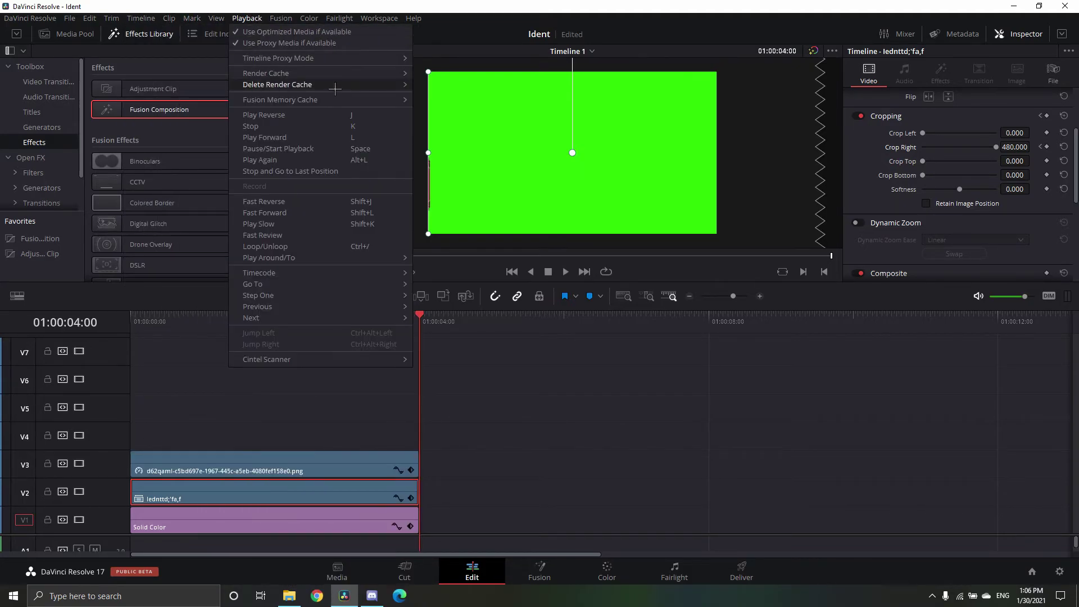
pyautogui.click(434, 97)
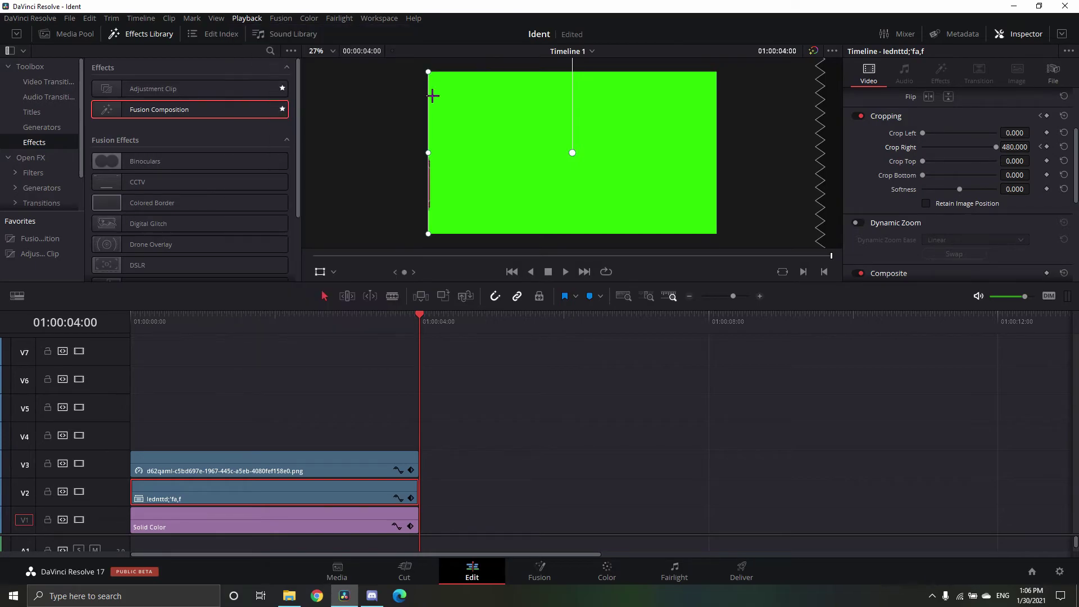
# Step: Play the ident from the start on loop to check the scroll revealing and hiding the banner
pyautogui.moveTo(421, 323); pyautogui.dragTo(20, 296)
pyautogui.press('space')
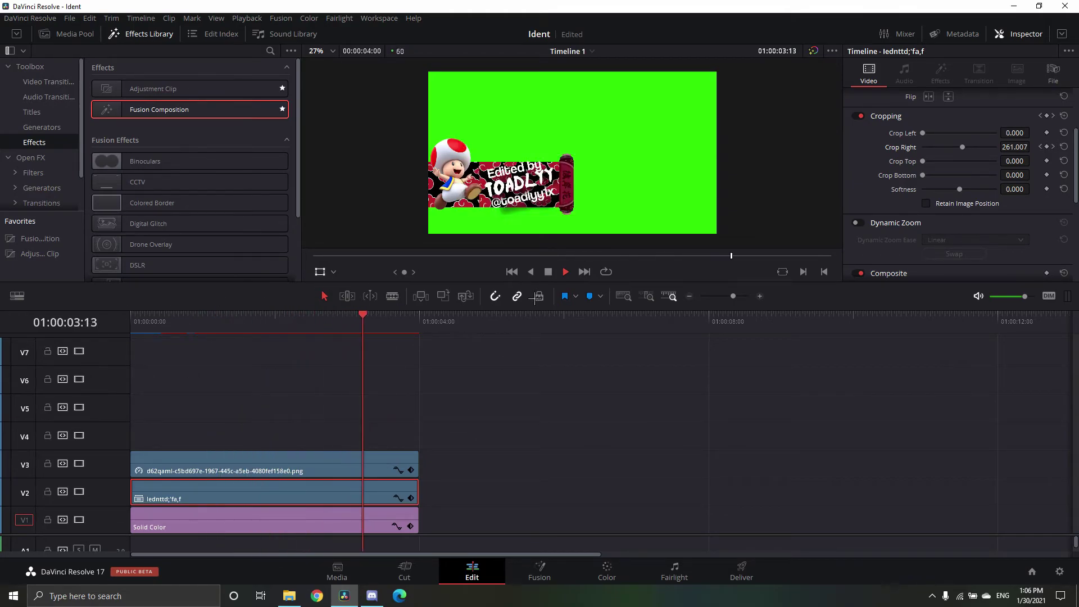
pyautogui.press('Home')
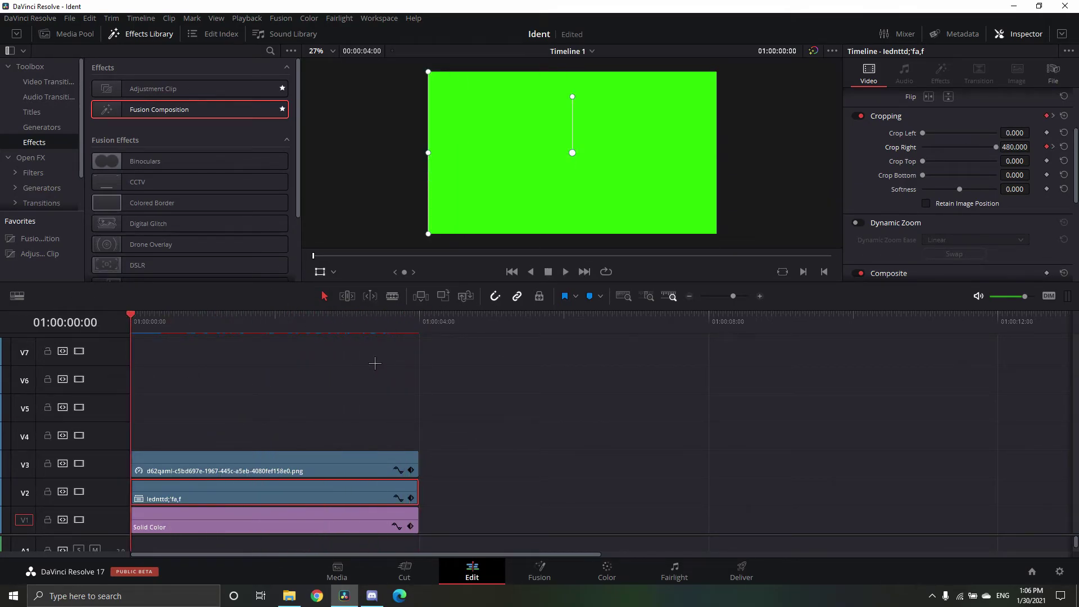
pyautogui.press('space')
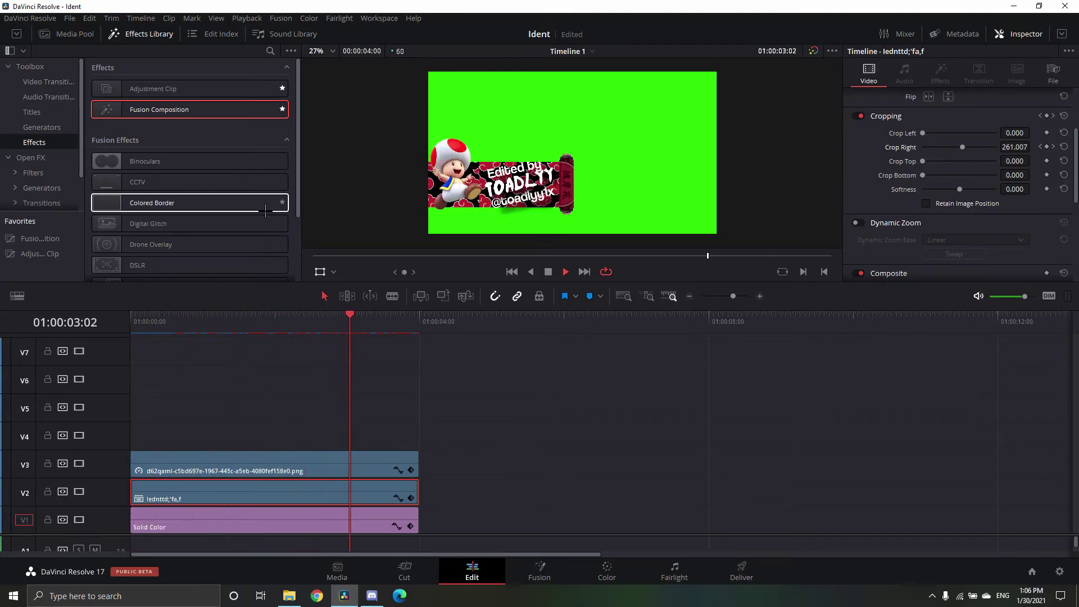
pyautogui.click(189, 318)
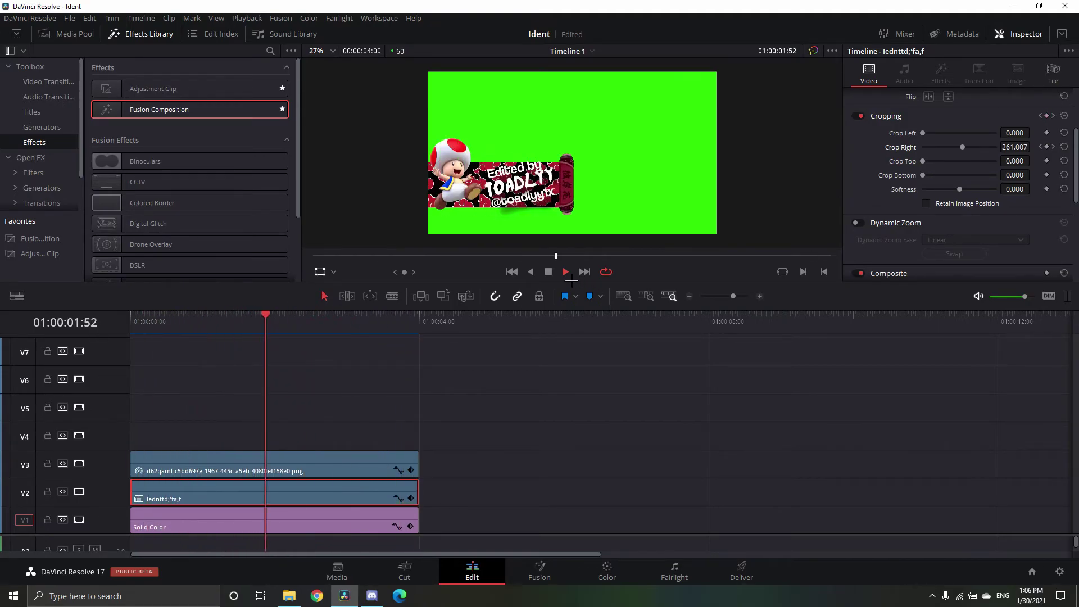
pyautogui.click(161, 319)
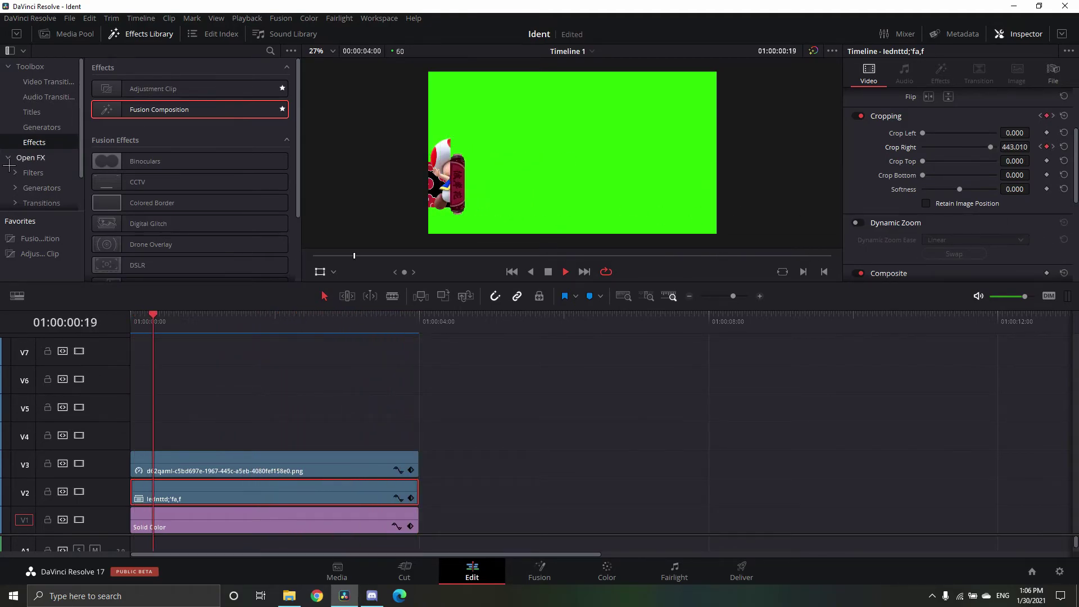
pyautogui.press('space')
pyautogui.moveTo(189, 319); pyautogui.dragTo(9, 339)
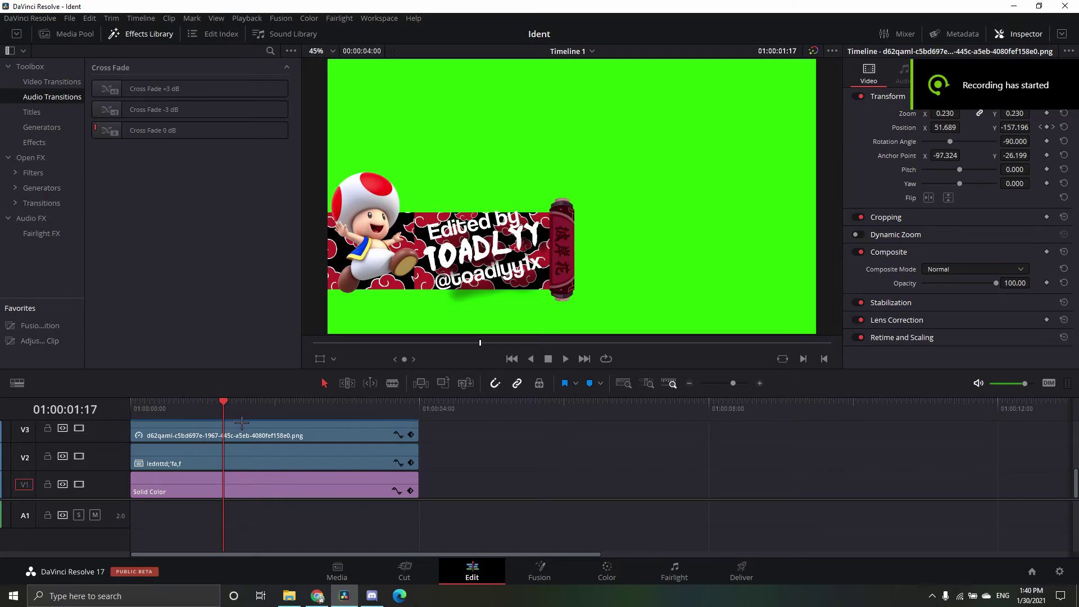
# Step: Delete the green Solid Color clip from V1 and move the scroll image and compound clip down to V2 and V1
pyautogui.press('Home')
pyautogui.click(551, 477)
pyautogui.moveTo(519, 477); pyautogui.dragTo(9, 470)
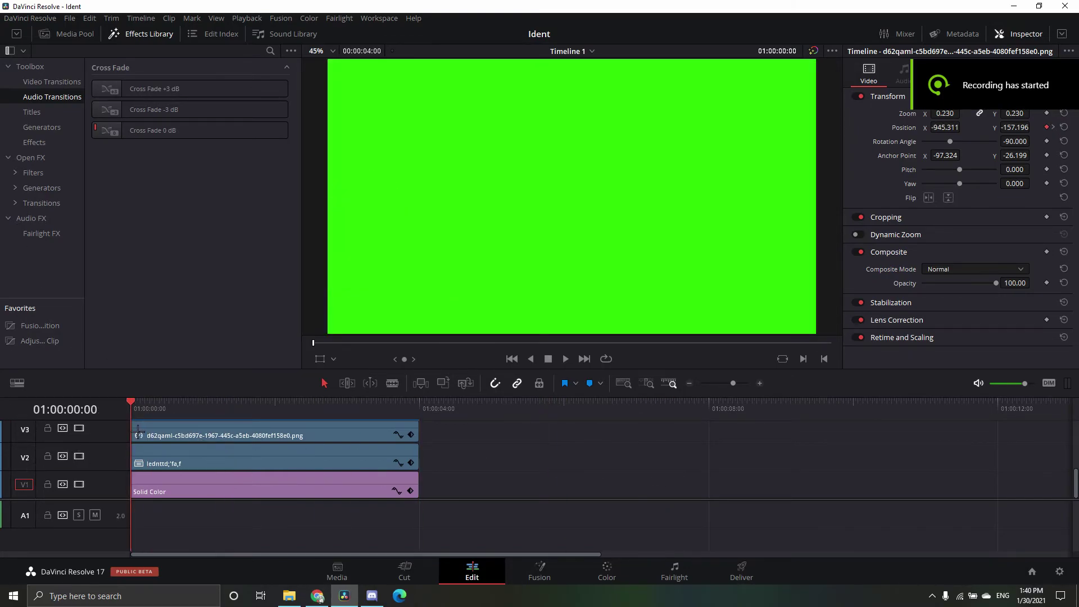
pyautogui.moveTo(139, 430); pyautogui.dragTo(264, 497)
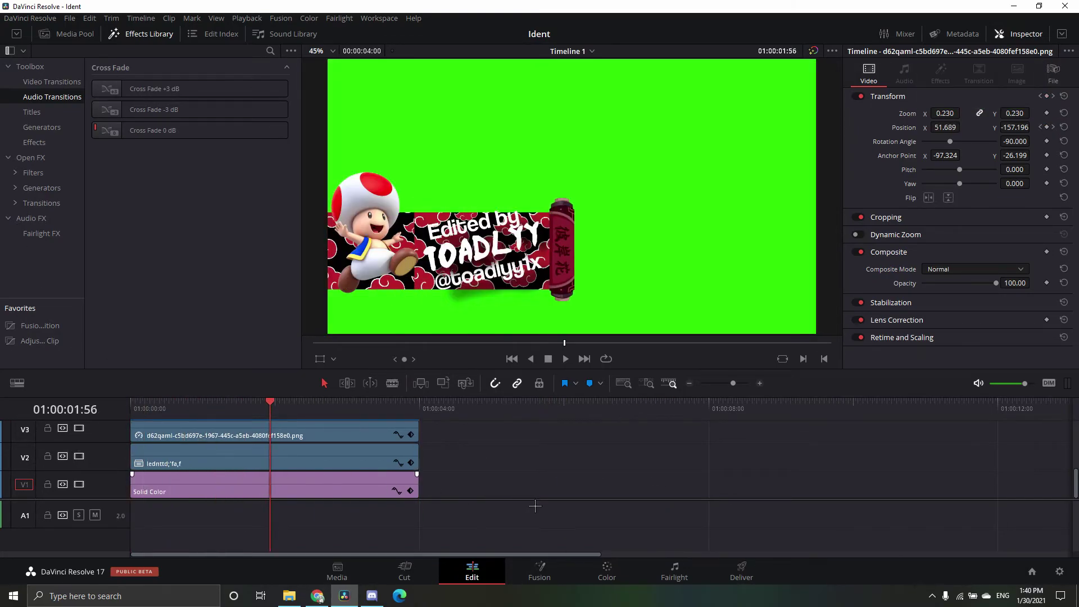
pyautogui.press('v')
pyautogui.press('Delete')
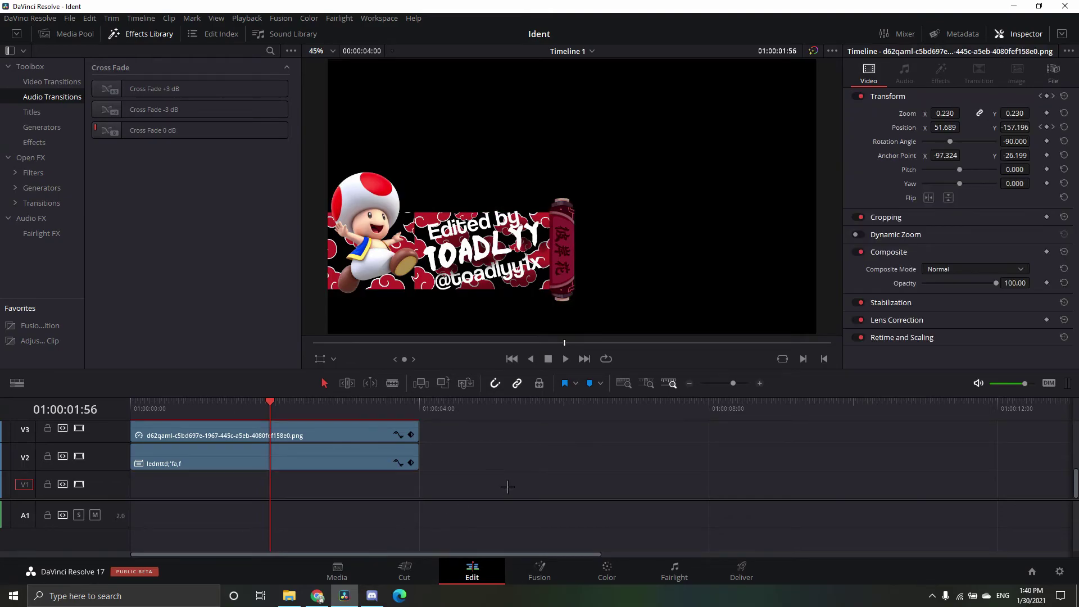
pyautogui.moveTo(500, 487); pyautogui.dragTo(363, 431)
pyautogui.moveTo(308, 465)
pyautogui.mouseDown()
pyautogui.moveTo(308, 490)
pyautogui.moveTo(309, 479)
pyautogui.mouseUp()
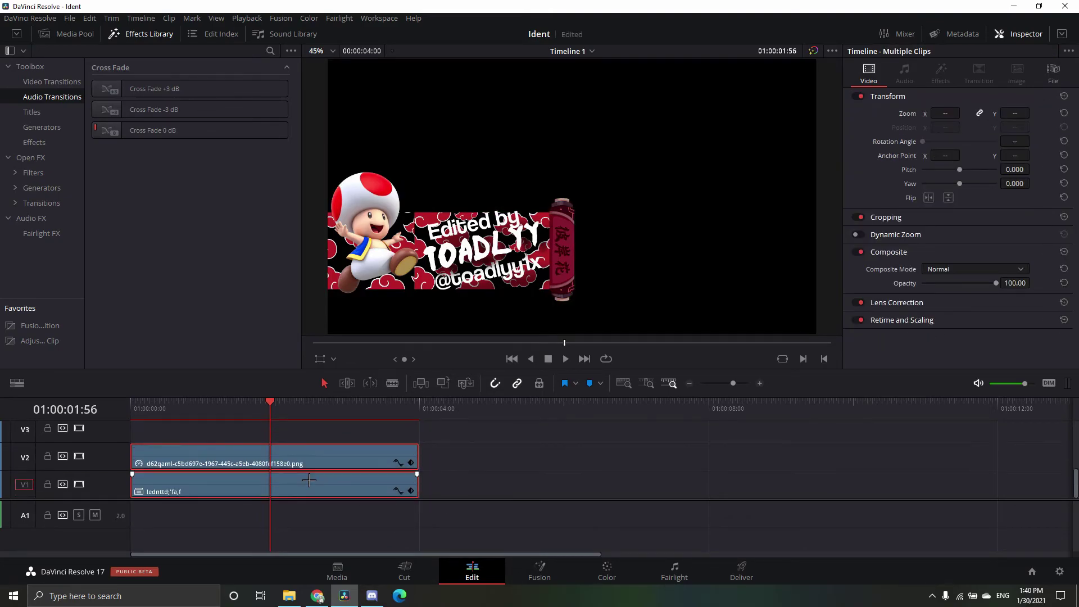
pyautogui.moveTo(257, 408); pyautogui.dragTo(132, 408)
pyautogui.click(539, 493)
pyautogui.moveTo(540, 493); pyautogui.dragTo(337, 454)
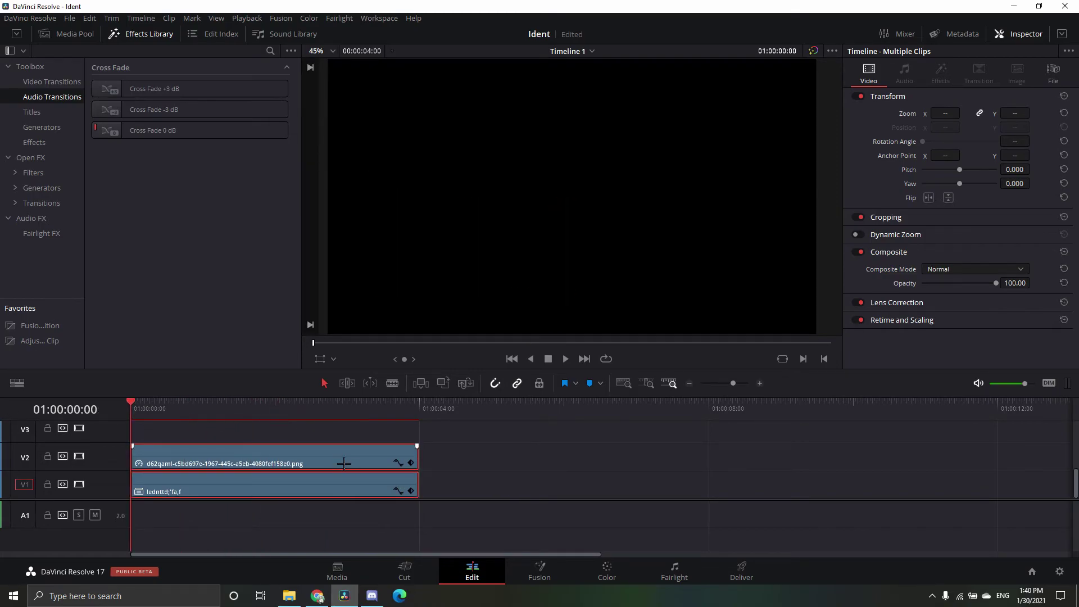
pyautogui.rightClick(342, 453)
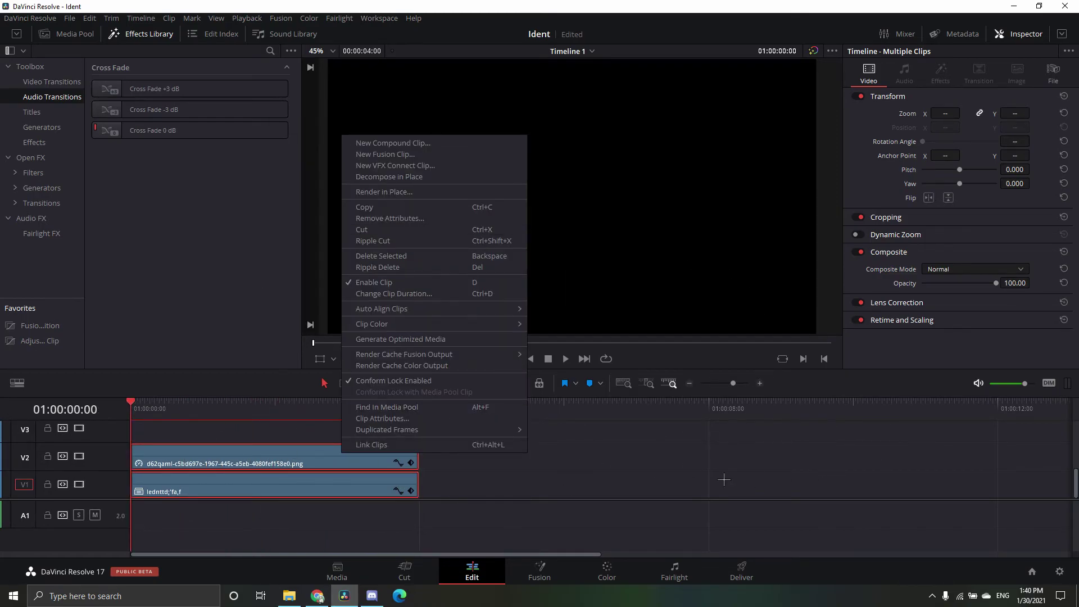
pyautogui.click(743, 530)
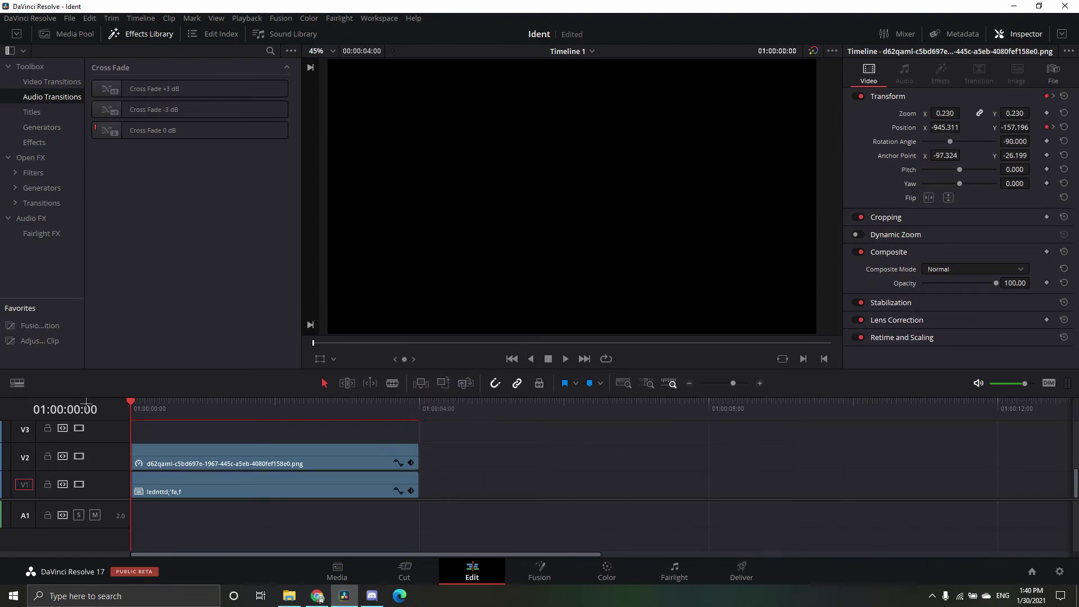
pyautogui.moveTo(129, 416); pyautogui.dragTo(352, 417)
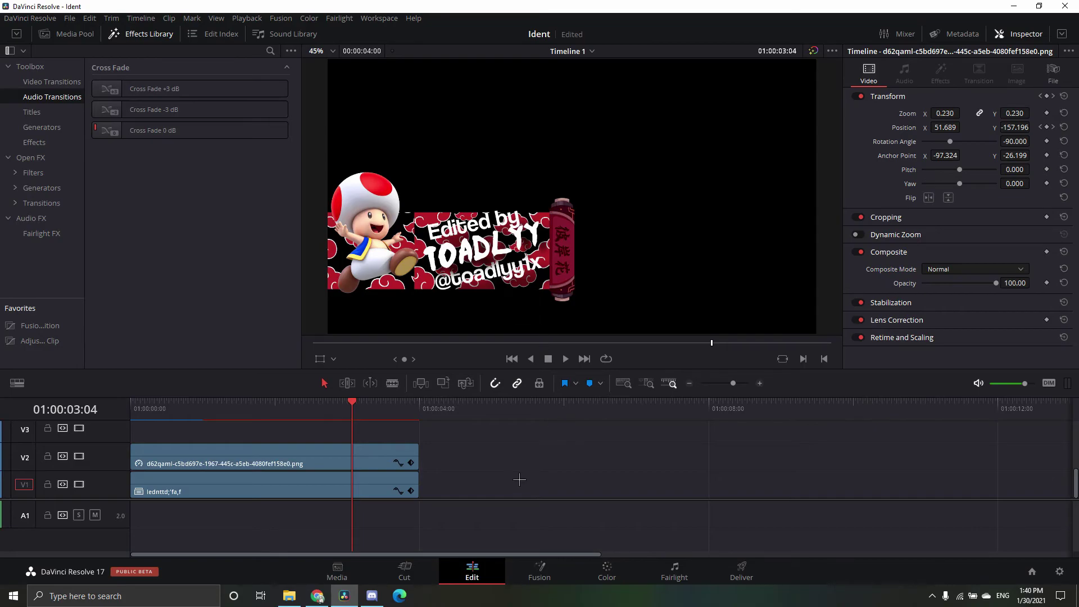
pyautogui.moveTo(353, 403)
pyautogui.mouseDown()
pyautogui.moveTo(145, 416)
pyautogui.moveTo(399, 416)
pyautogui.moveTo(342, 416)
pyautogui.mouseUp()
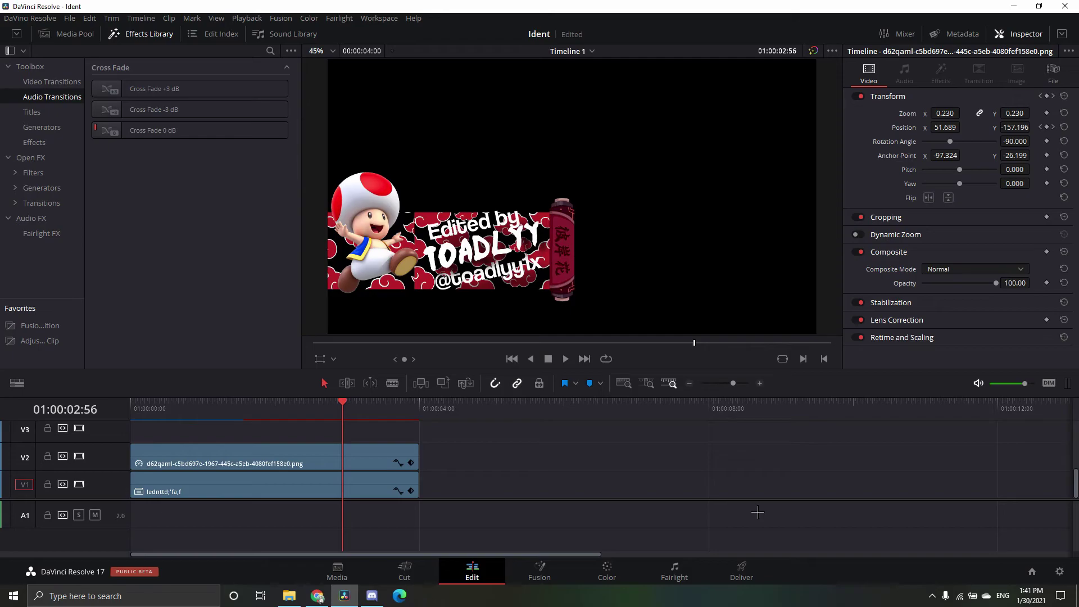
# Step: Switch to the Deliver page and set the export format to MP4 with the H.264 codec
pyautogui.click(742, 571)
pyautogui.rightClick(752, 572)
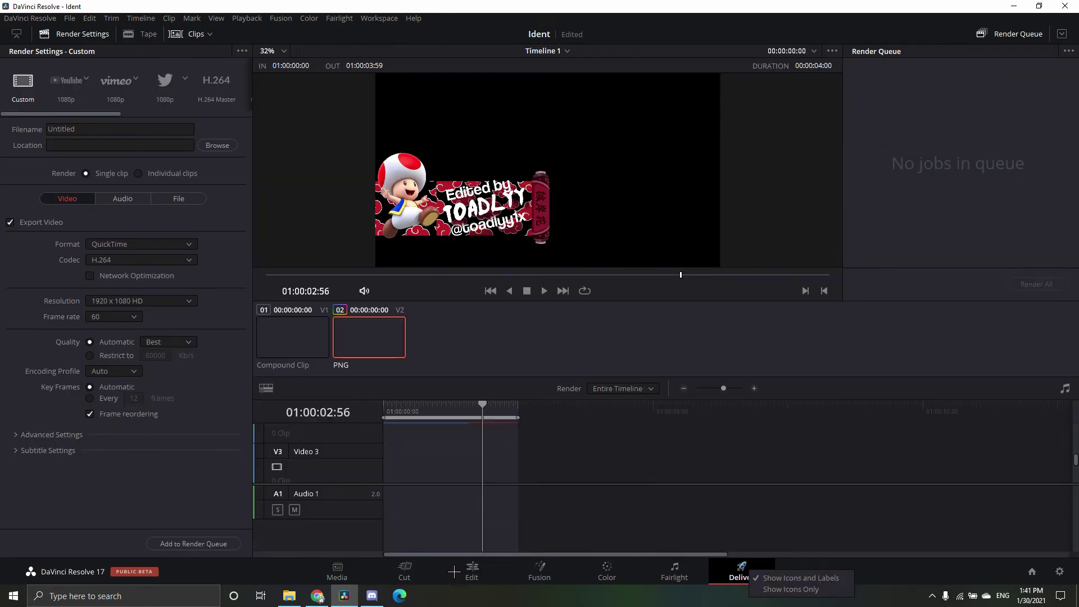
pyautogui.click(144, 261)
pyautogui.click(144, 261)
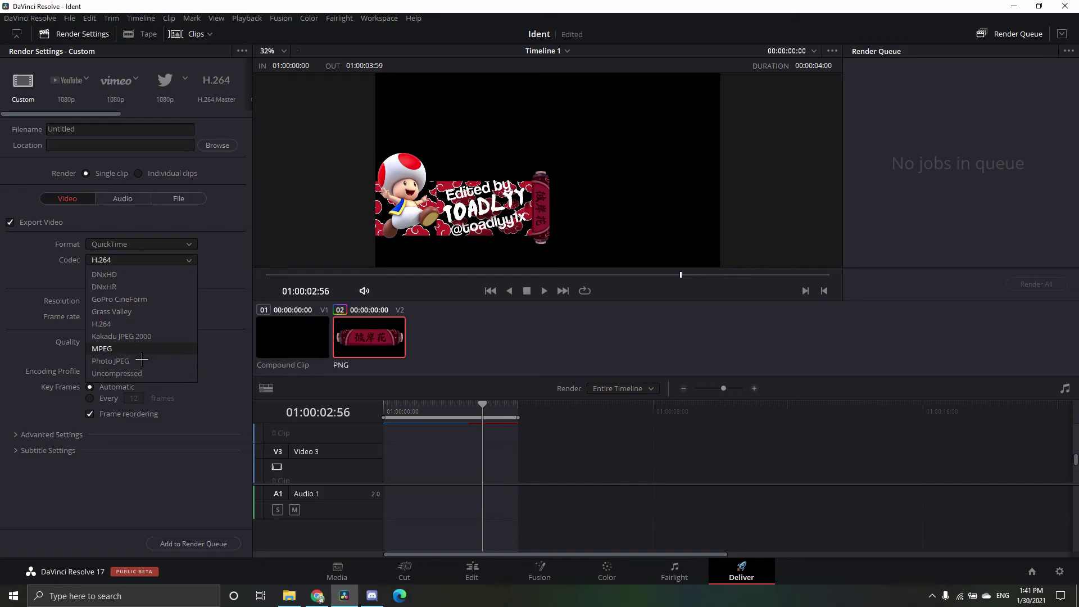
pyautogui.click(153, 324)
pyautogui.click(157, 251)
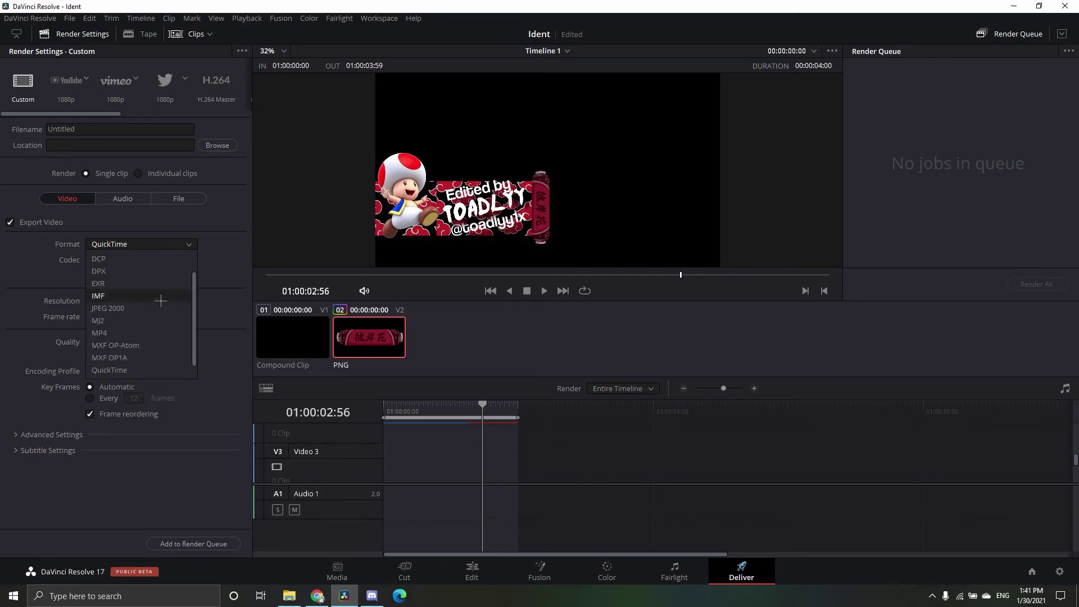
pyautogui.click(144, 335)
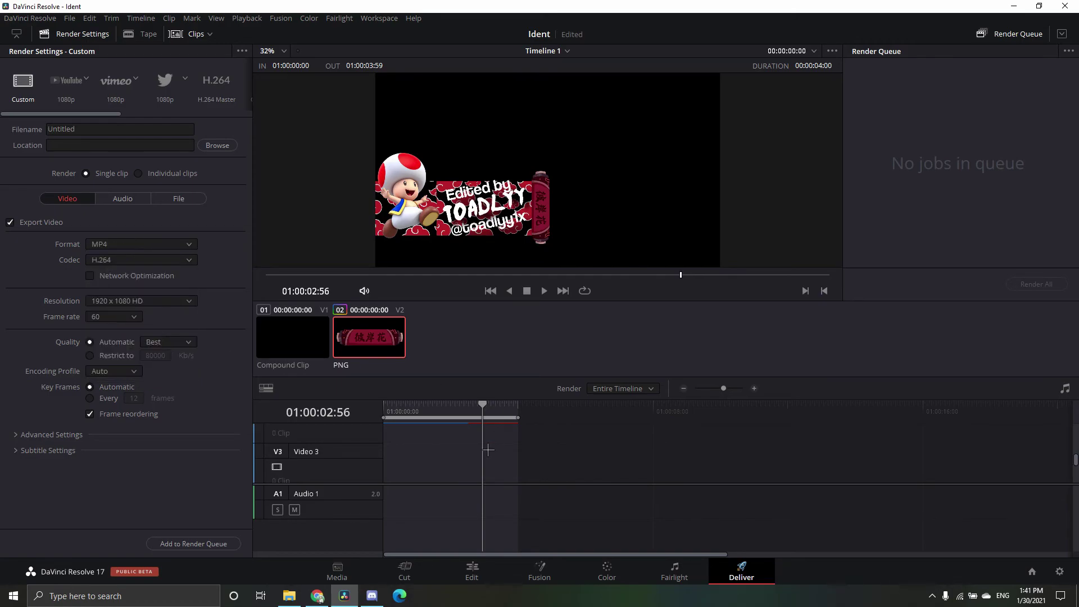
# Step: Restrict the video quality to 80000 Kb/s and add the render to the queue as disdfgkljsdf in the Videos folder
pyautogui.click(128, 358)
pyautogui.click(196, 544)
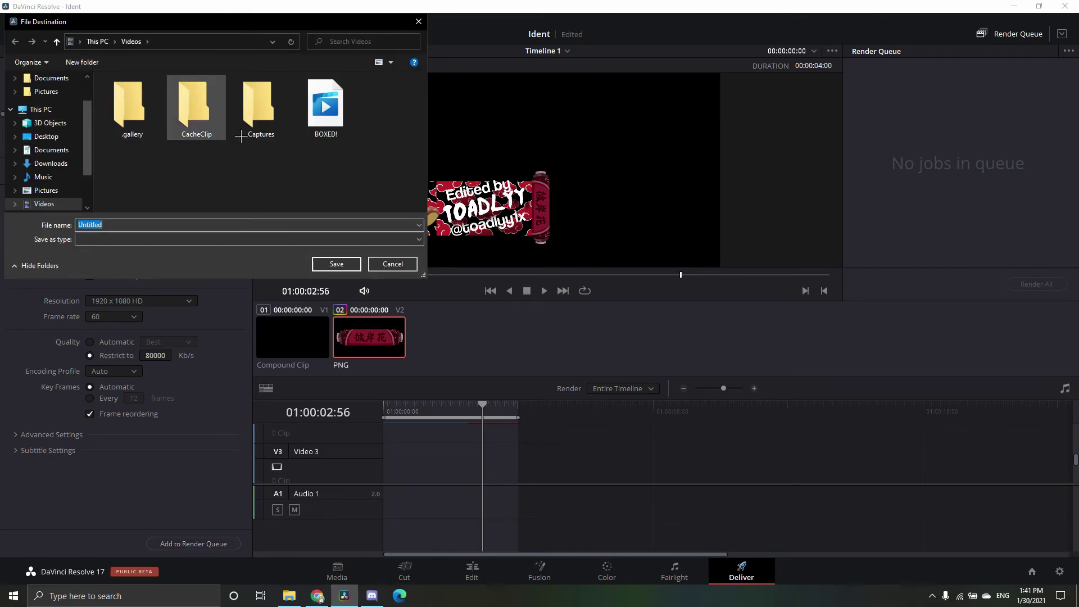
pyautogui.press('BackSpace')
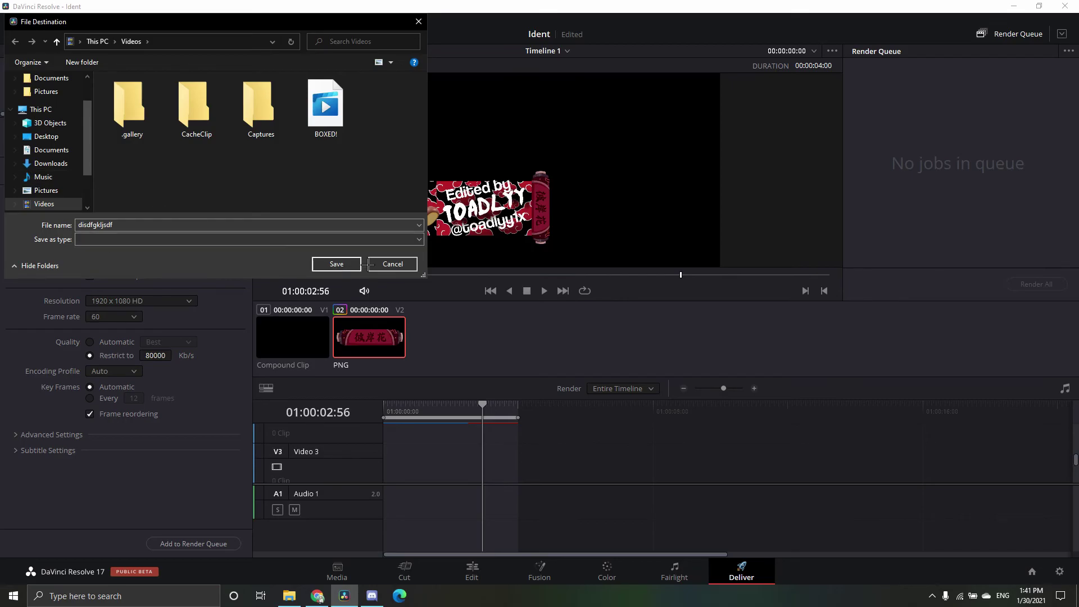
pyautogui.click(336, 263)
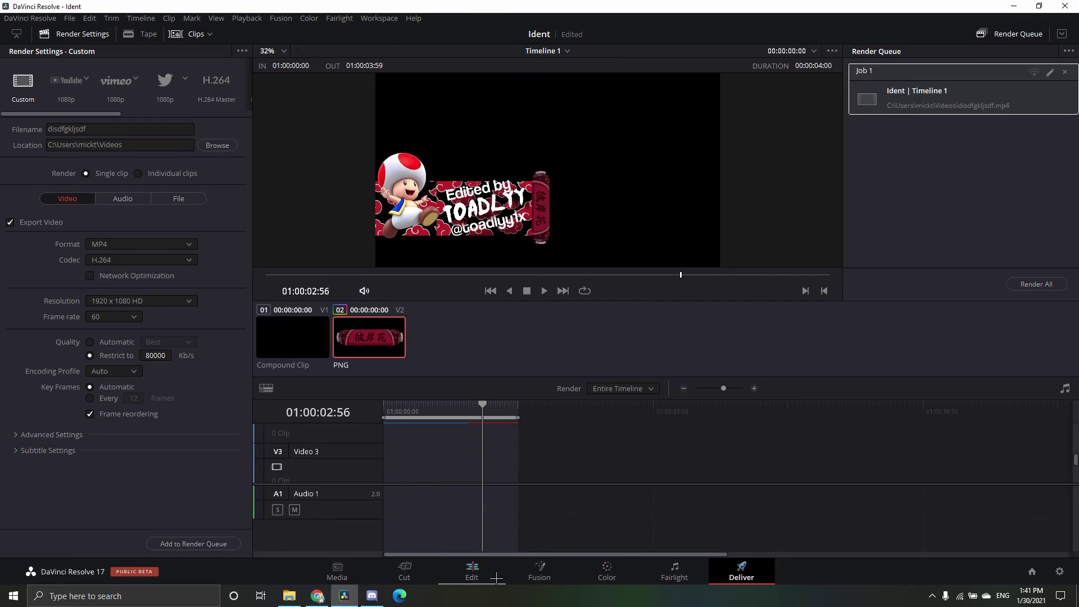
# Step: Return to the Edit page and move the scroll image and compound clip up to V4 and V3
pyautogui.click(472, 570)
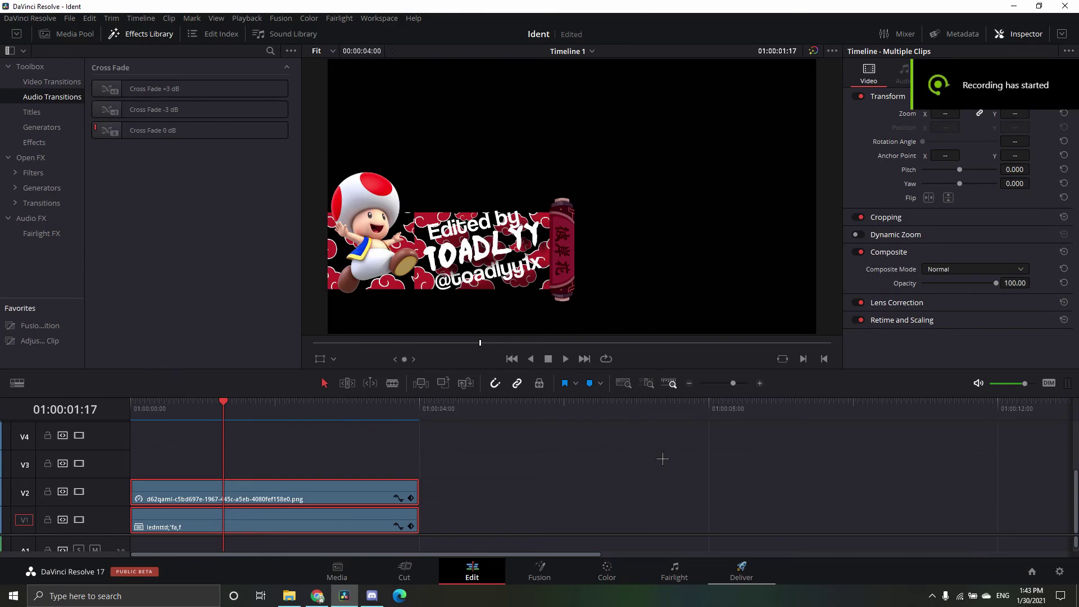
pyautogui.moveTo(337, 501); pyautogui.dragTo(312, 446)
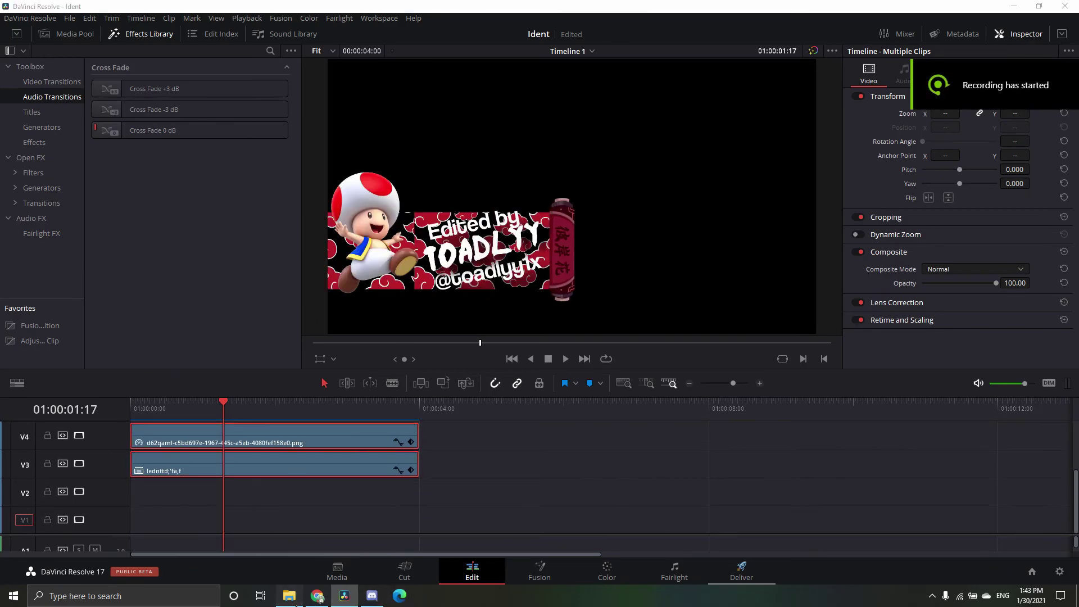
# Step: From the Clips > Fortnite folder on drive D in File Explorer, place Fortnite 2020.12.23 - 23.10.02.05.DVR.mp4 at the start of V1
pyautogui.click(288, 595)
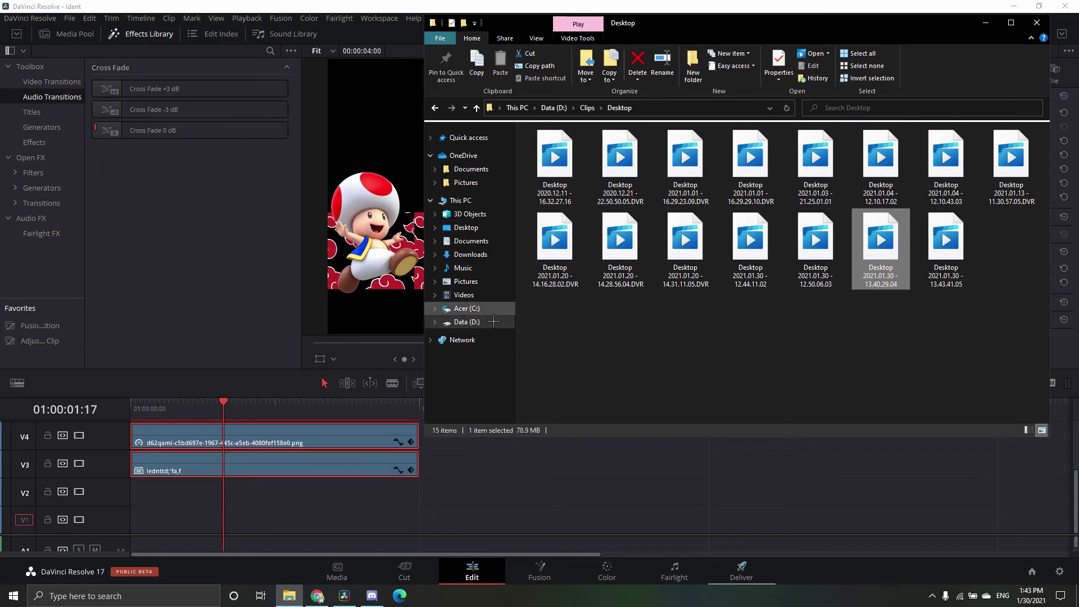
pyautogui.click(554, 108)
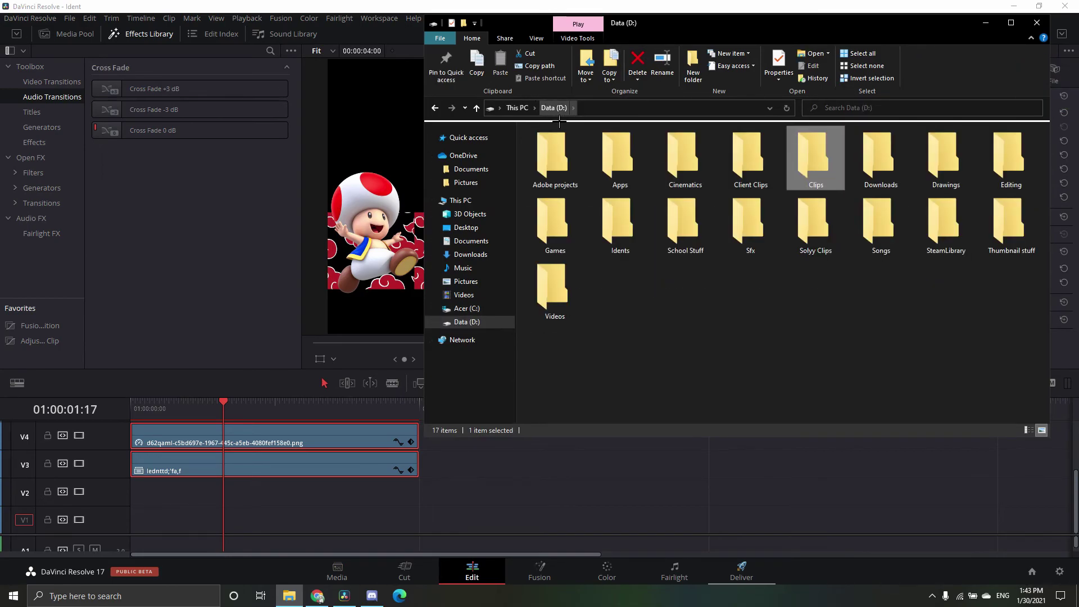
pyautogui.doubleClick(816, 157)
pyautogui.doubleClick(764, 165)
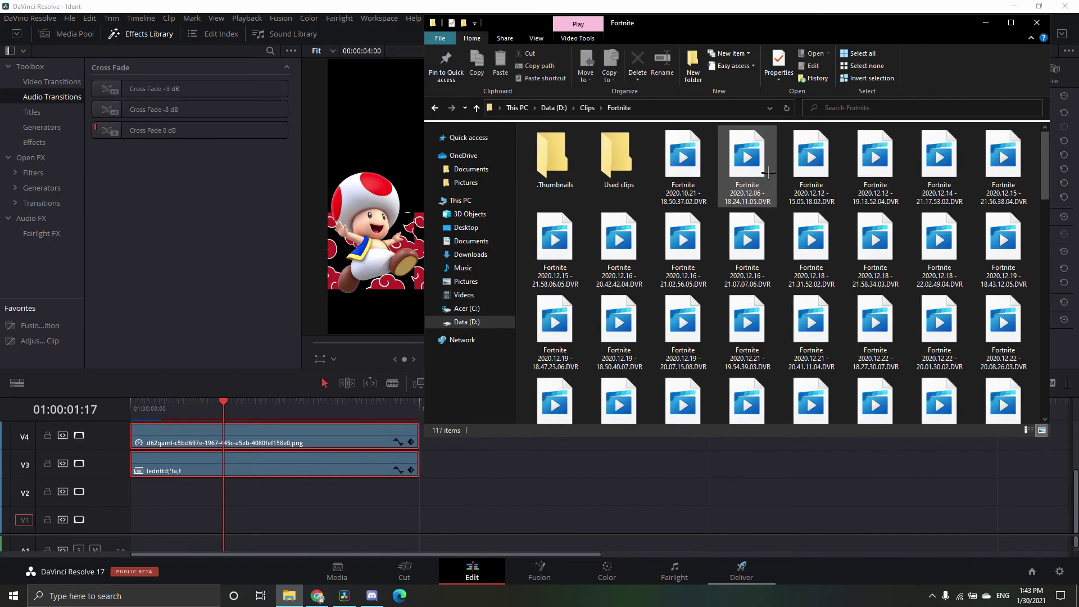
pyautogui.click(745, 168)
pyautogui.scroll(-2, 751, 332)
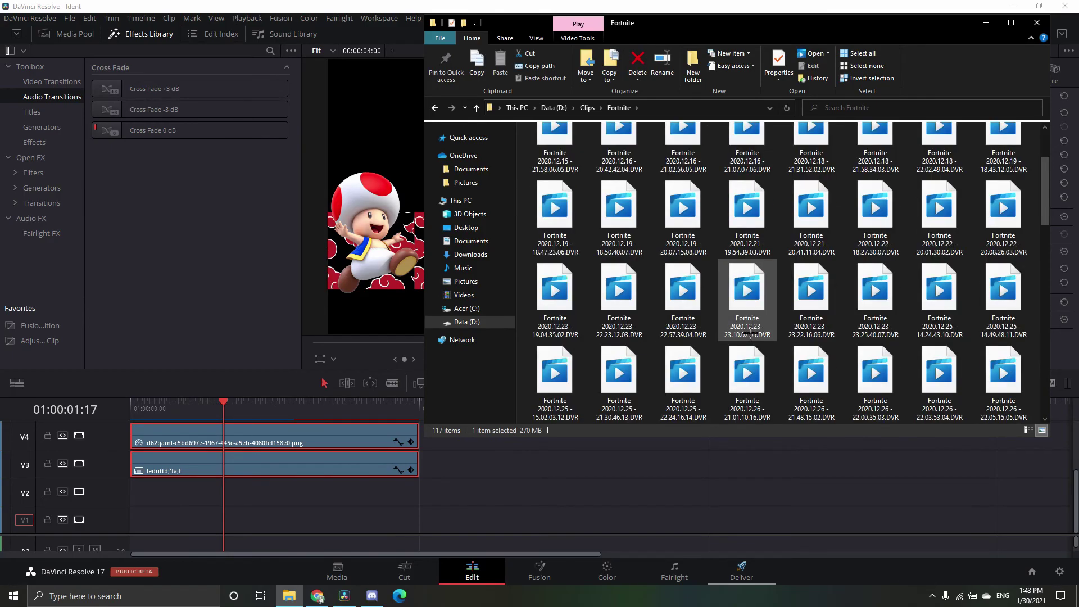
pyautogui.moveTo(751, 333); pyautogui.dragTo(169, 519)
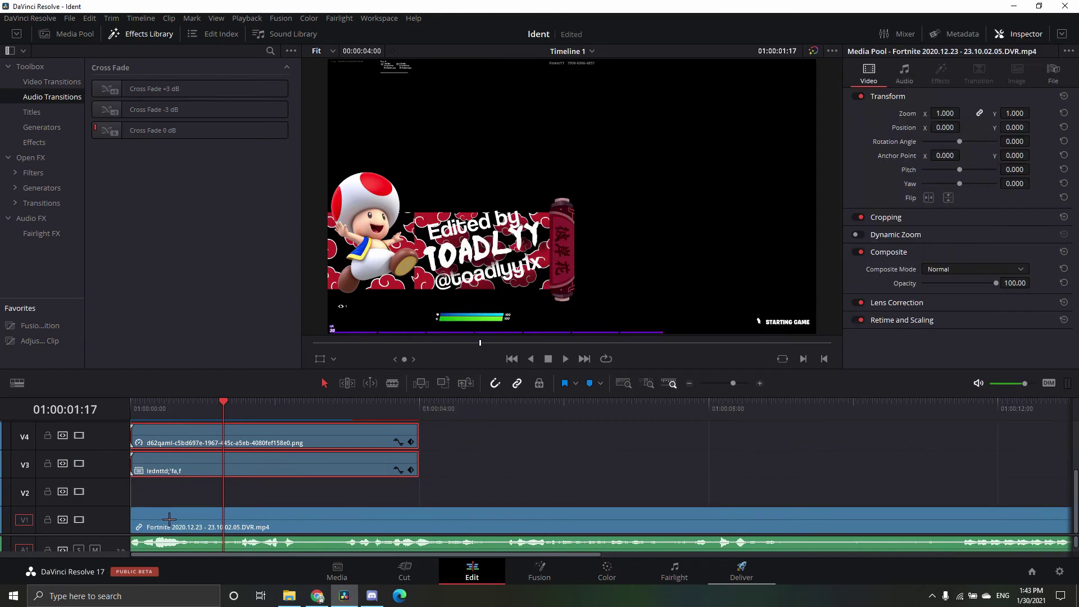
# Step: Move the scroll image and compound clip down to V3 and V2 and preview the ident over the gameplay from the start
pyautogui.moveTo(373, 444); pyautogui.dragTo(371, 472)
pyautogui.press('Home')
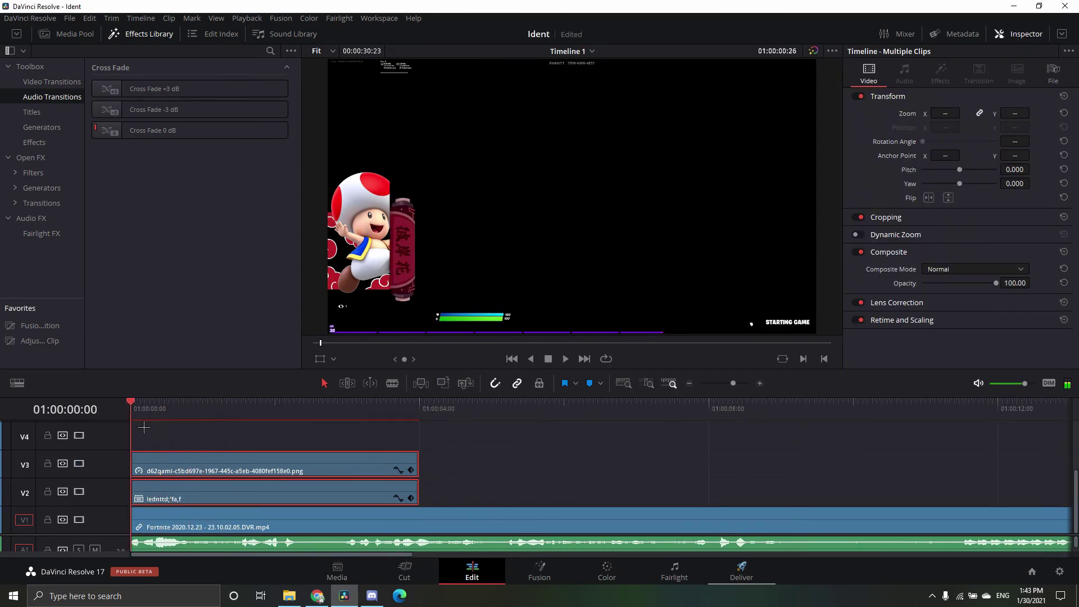
pyautogui.press('space')
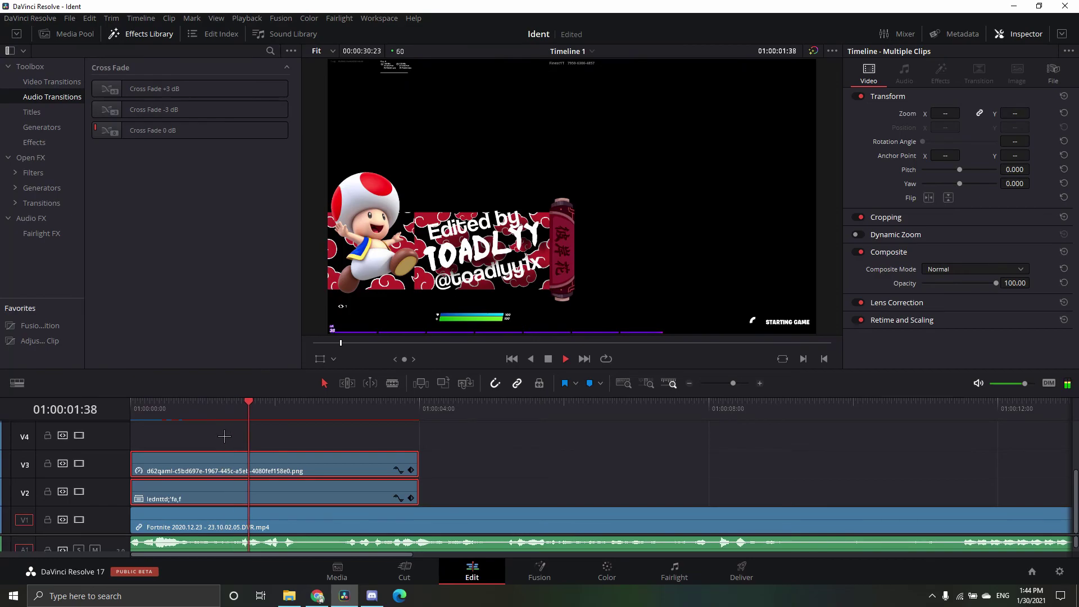
pyautogui.press('space')
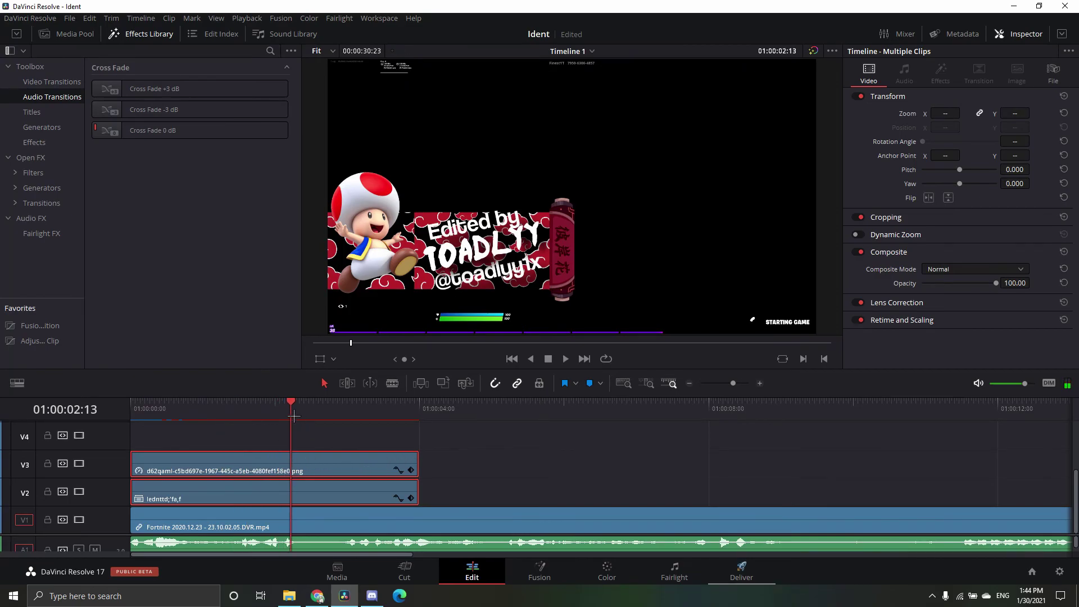
# Step: Shift the scroll image and compound clip along the timeline to start at about 01:00:01:01 and park the playhead there
pyautogui.moveTo(294, 416); pyautogui.dragTo(160, 457)
pyautogui.moveTo(242, 471); pyautogui.dragTo(317, 474)
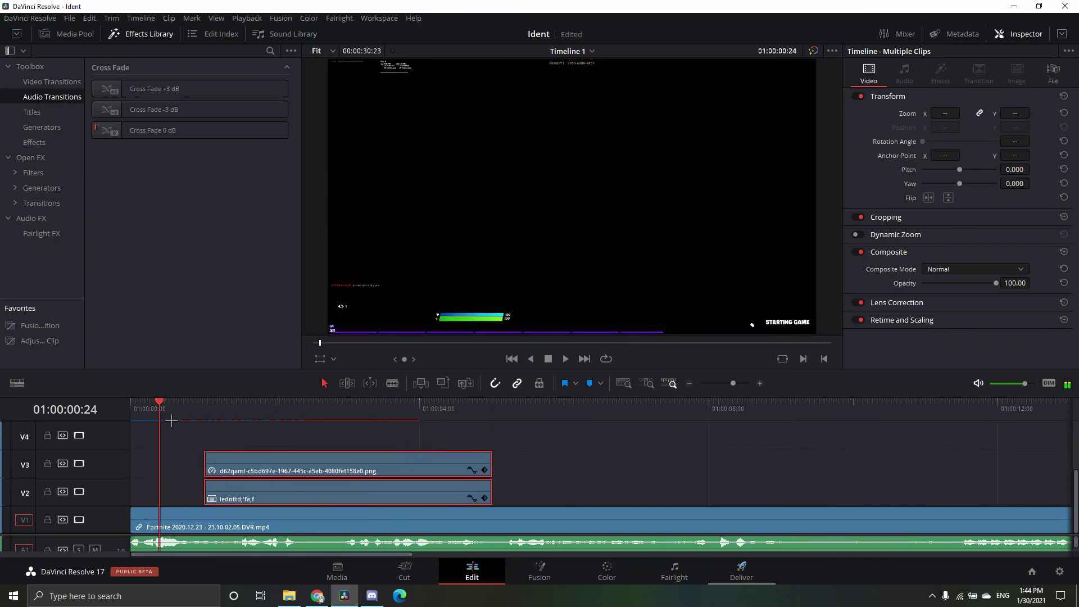
pyautogui.moveTo(159, 419); pyautogui.dragTo(211, 432)
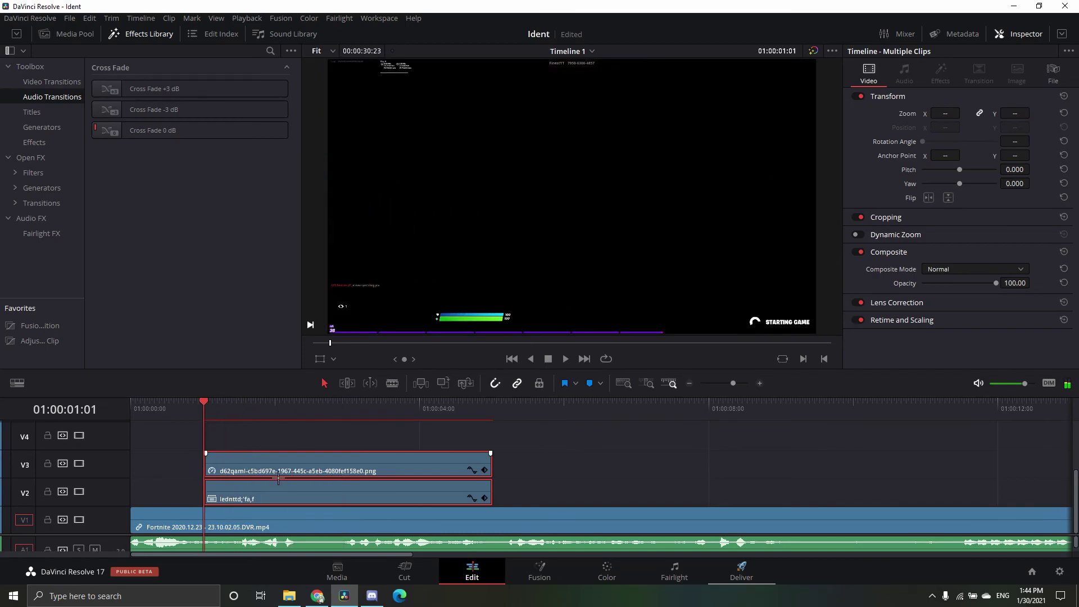
# Step: Set the composite mode of the scroll image and compound clip to Alpha and check the overlay over the gameplay
pyautogui.click(967, 272)
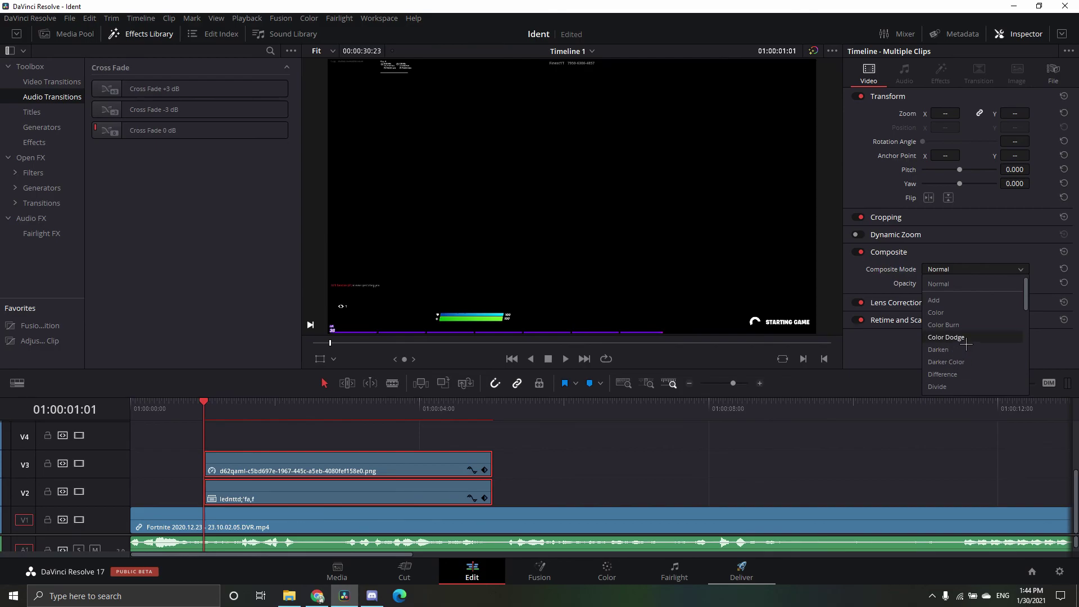
pyautogui.scroll(-6, 966, 337)
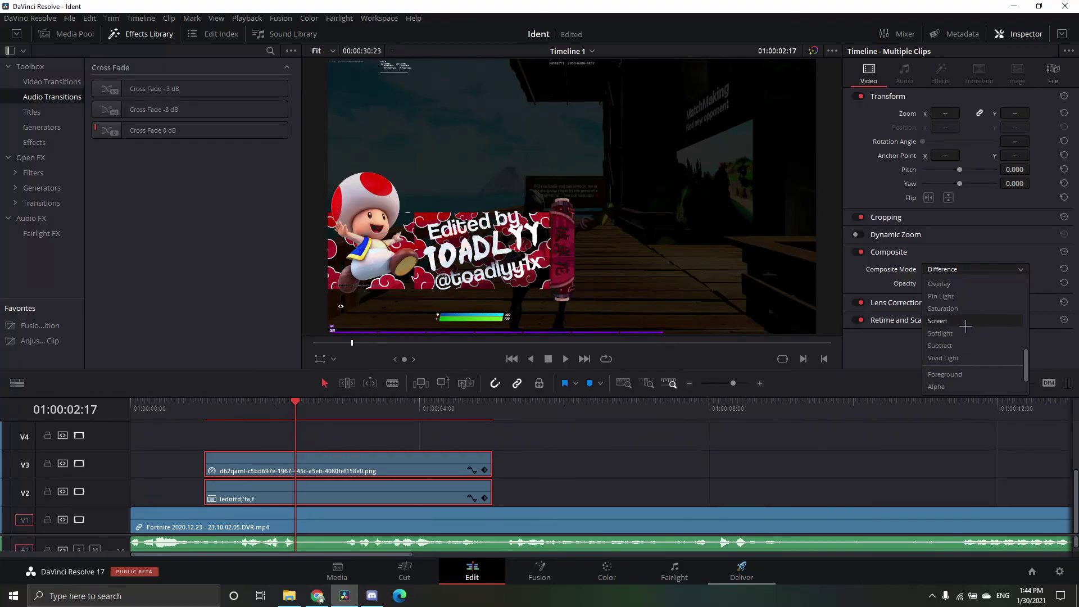
pyautogui.click(961, 387)
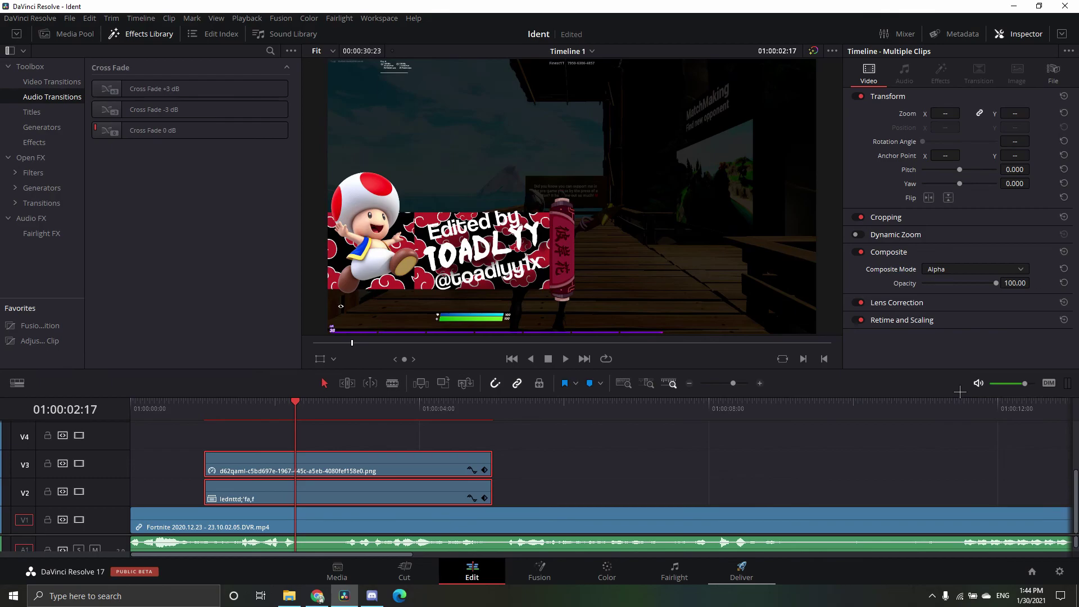
pyautogui.click(228, 402)
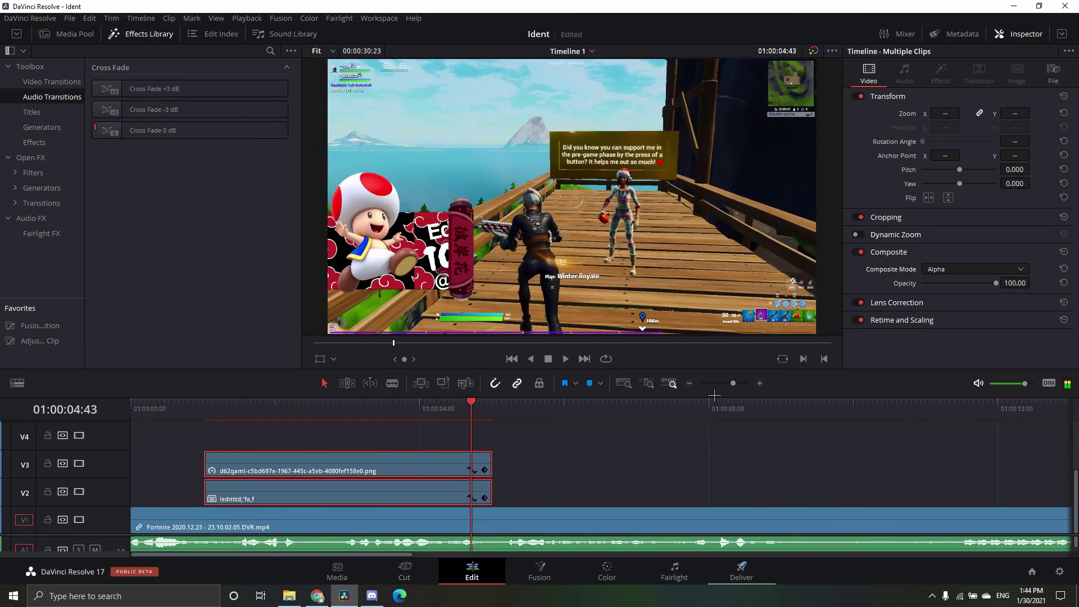
pyautogui.click(975, 270)
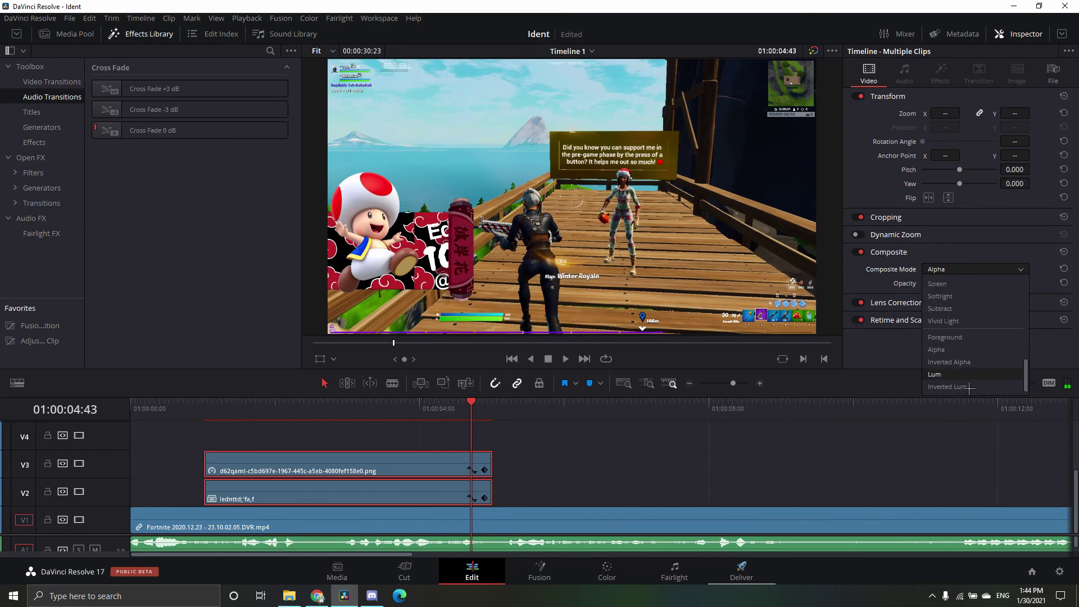
pyautogui.click(936, 349)
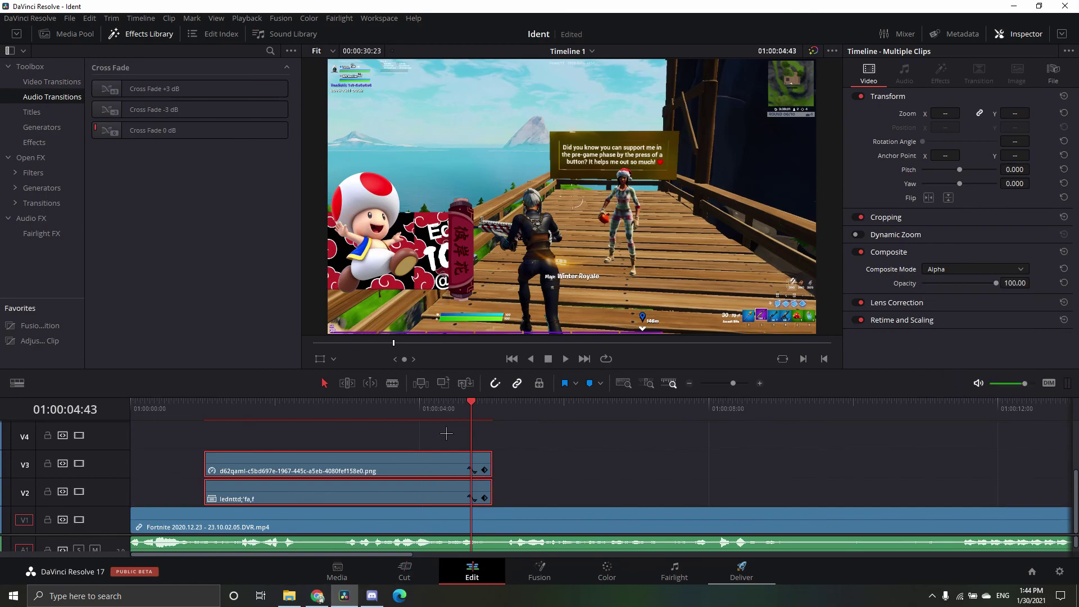
# Step: Play the overlay section from near its start to check the ident's animation over the gameplay clip
pyautogui.moveTo(473, 402); pyautogui.dragTo(252, 434)
pyautogui.press('space')
pyautogui.press('space')
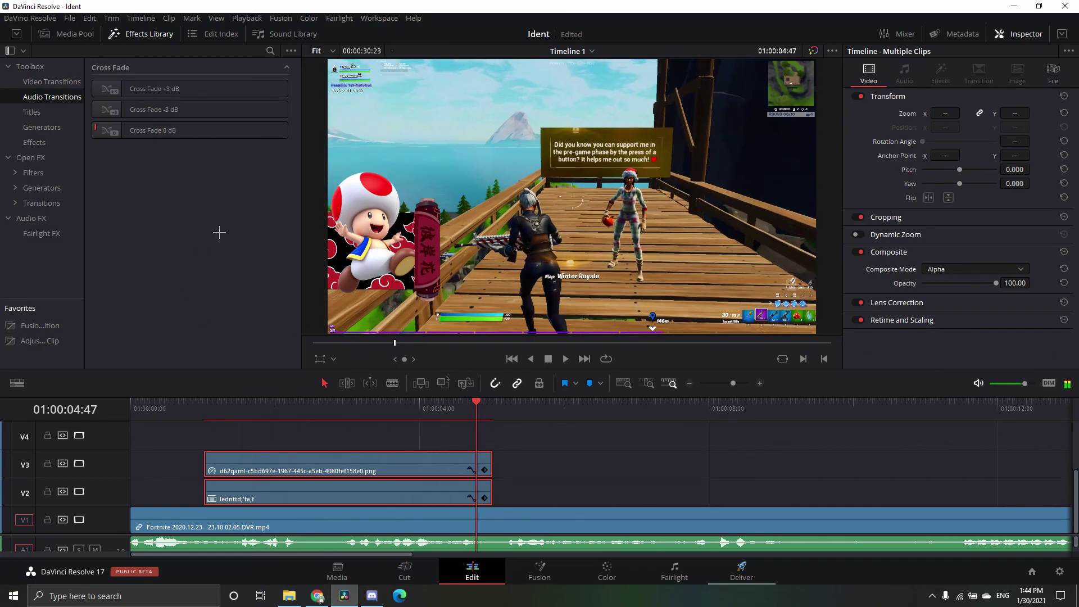